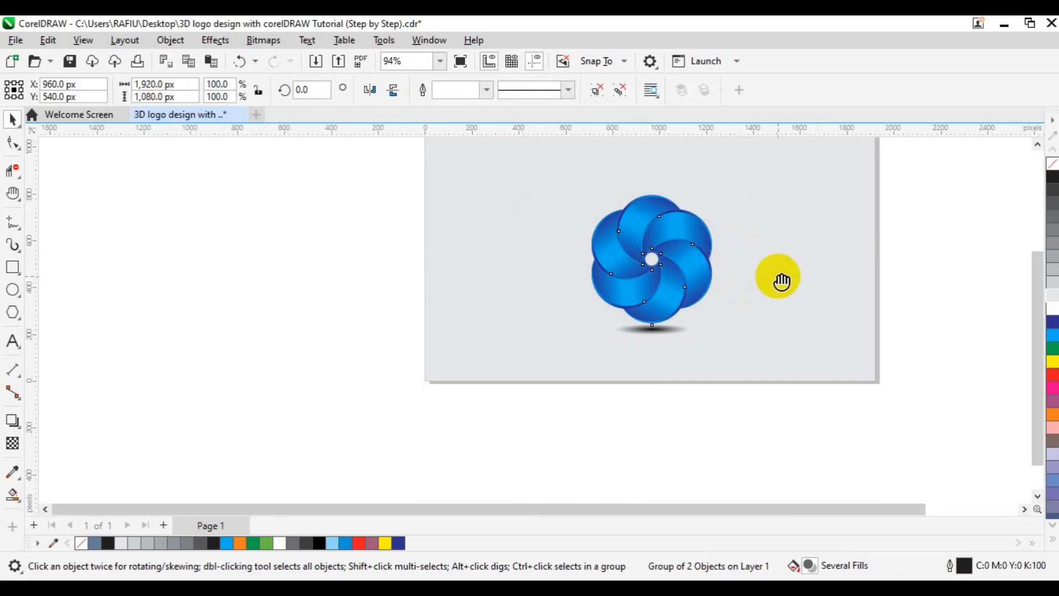
- Move the finished logo artwork with its grey background off the page to the empty area on its right
{"action": "left_click_drag", "start_coordinate": [653, 301], "coordinate": [469, 326]}
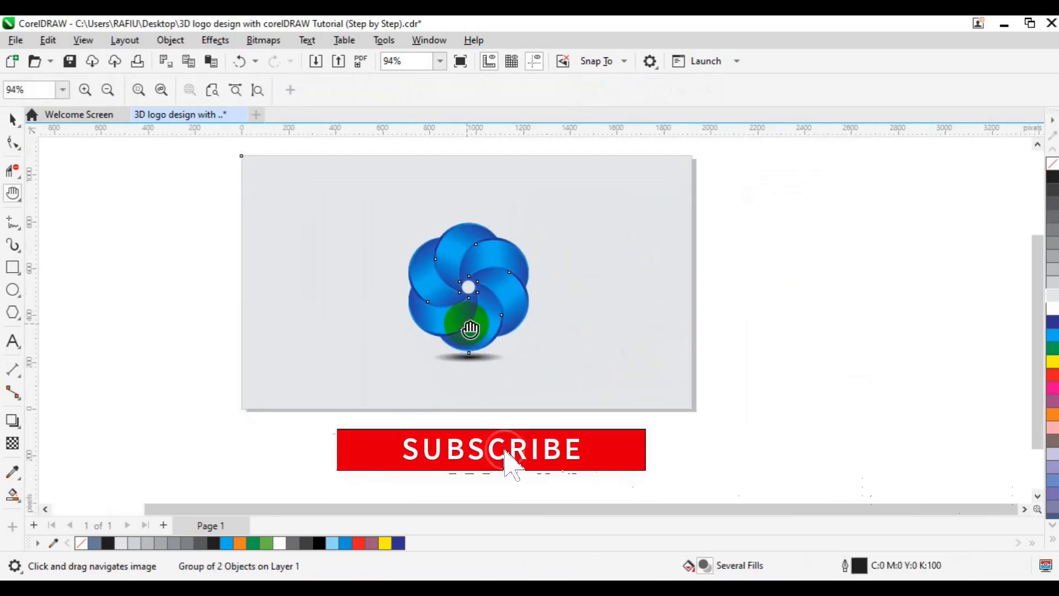
{"action": "key", "text": "space"}
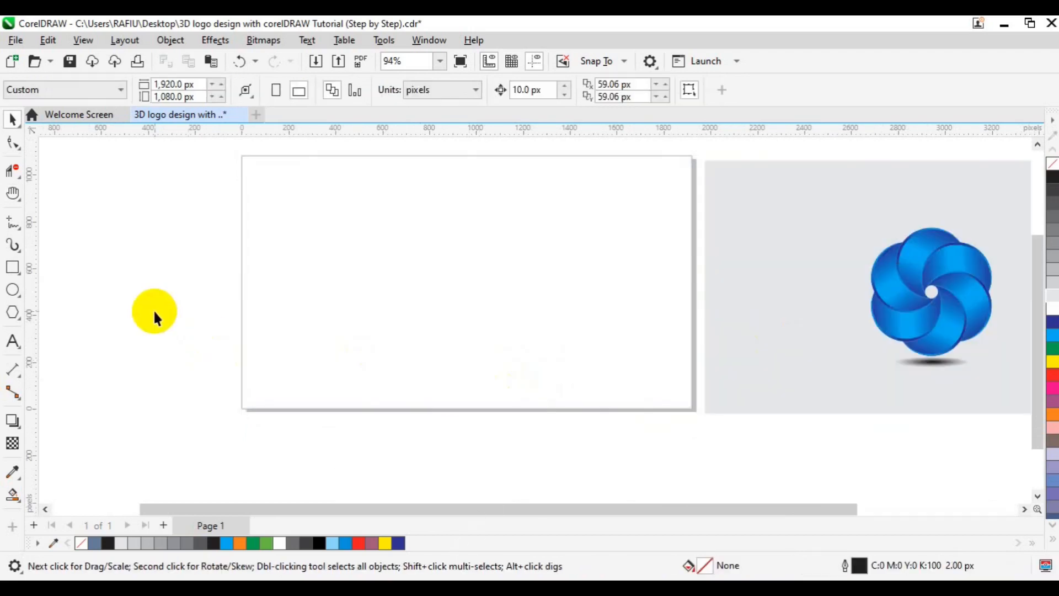
- Draw a circle about 616 px in diameter near the middle of the page with the Ellipse tool
{"action": "left_click", "coordinate": [12, 292]}
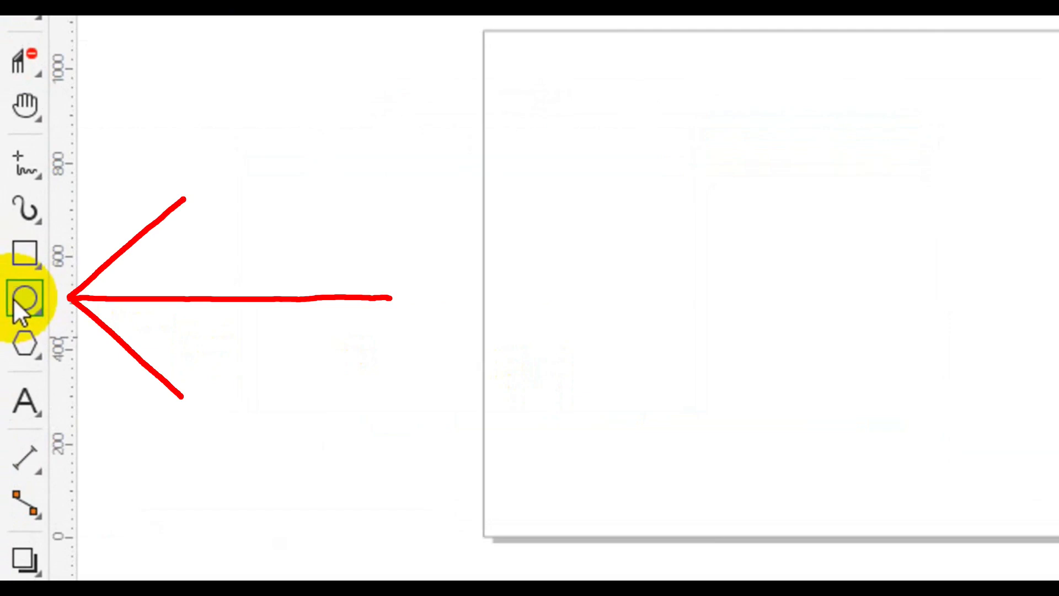
{"action": "left_click", "coordinate": [23, 301]}
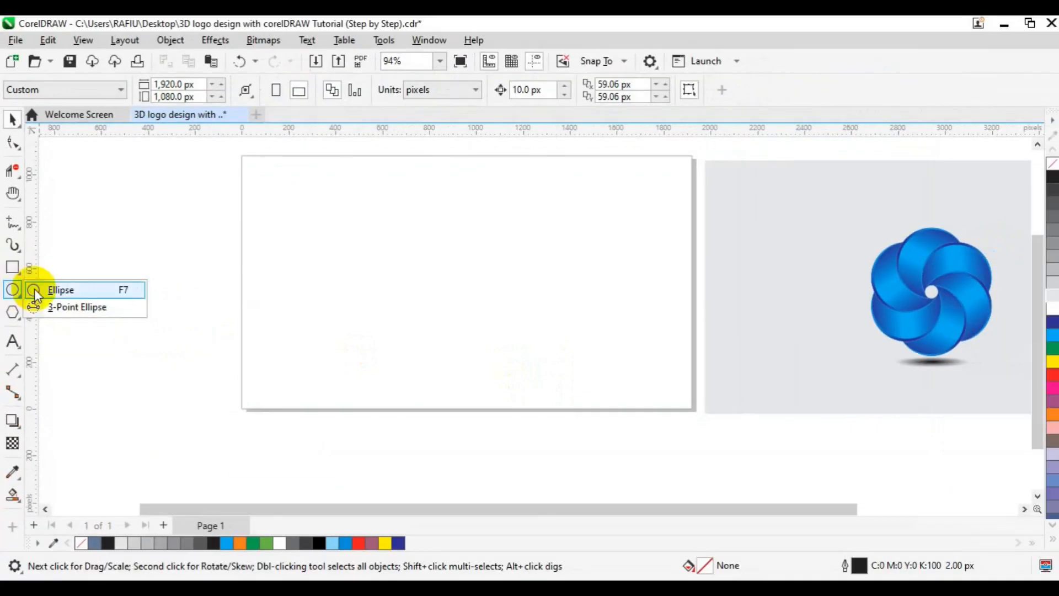
{"action": "left_click", "coordinate": [35, 293]}
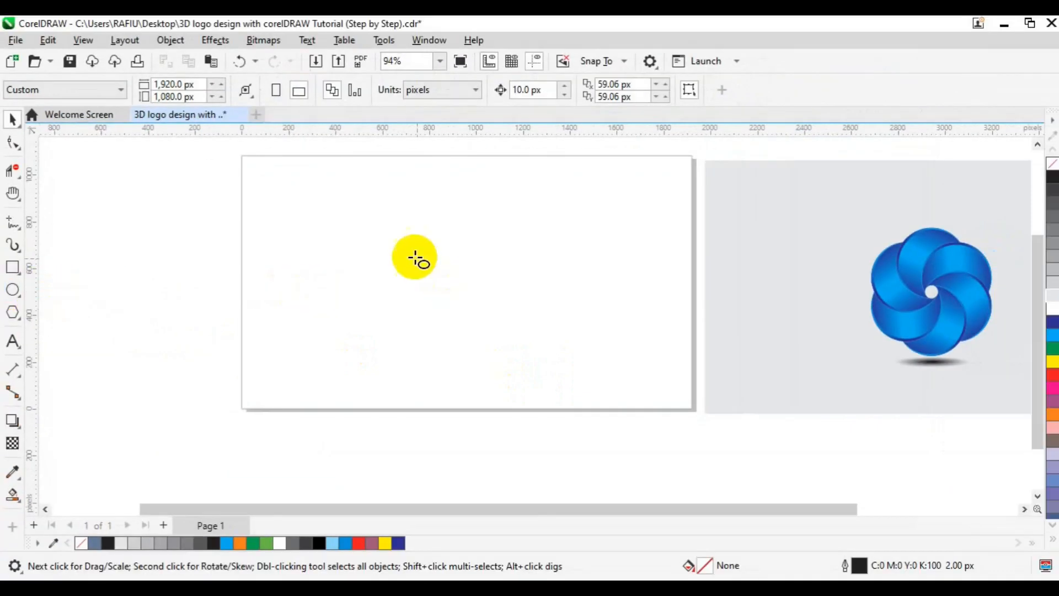
{"action": "left_click_drag", "start_coordinate": [461, 297], "coordinate": [539, 305]}
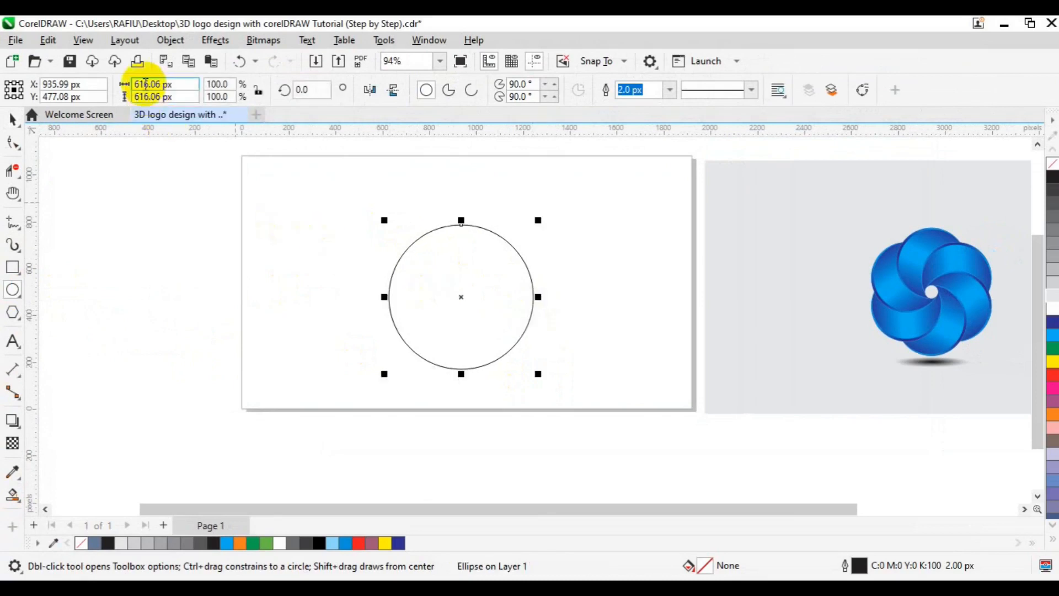
- Set the circle's width and height to 700 px
{"action": "left_click", "coordinate": [145, 83]}
{"action": "type", "text": "700"}
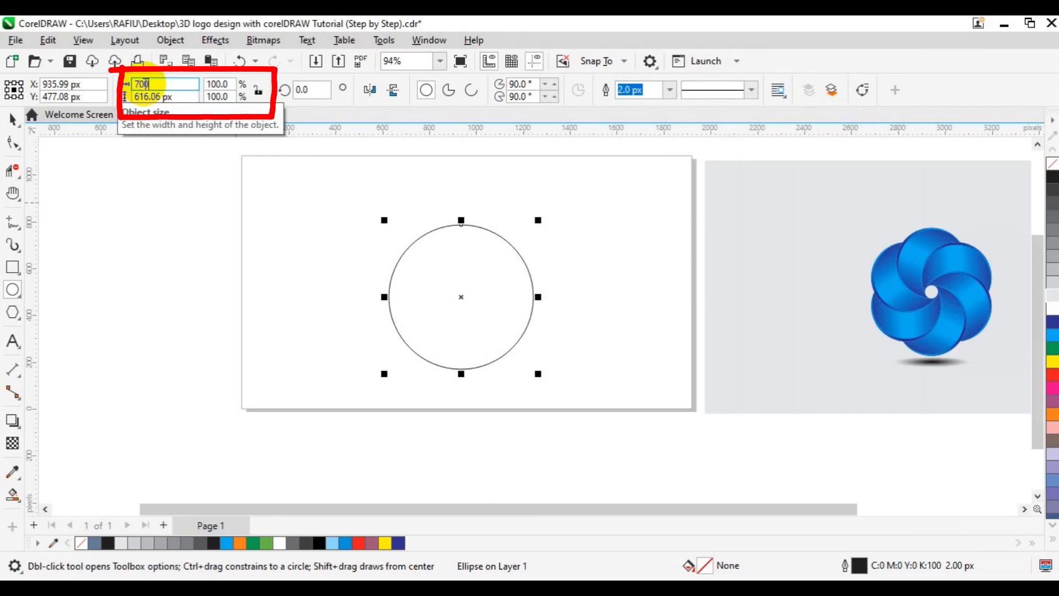
{"action": "key", "text": "Tab"}
{"action": "type", "text": "700"}
{"action": "key", "text": "Return"}
{"action": "left_click", "coordinate": [10, 122]}
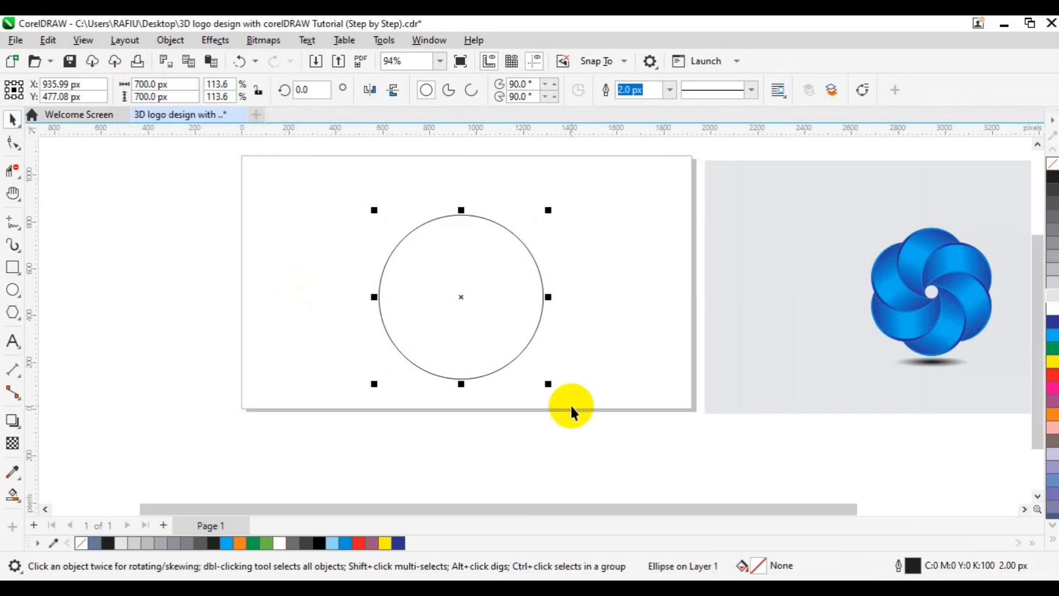
- Duplicate the circle and set the copy's width and height to 130 px
{"action": "key", "text": "ctrl+d"}
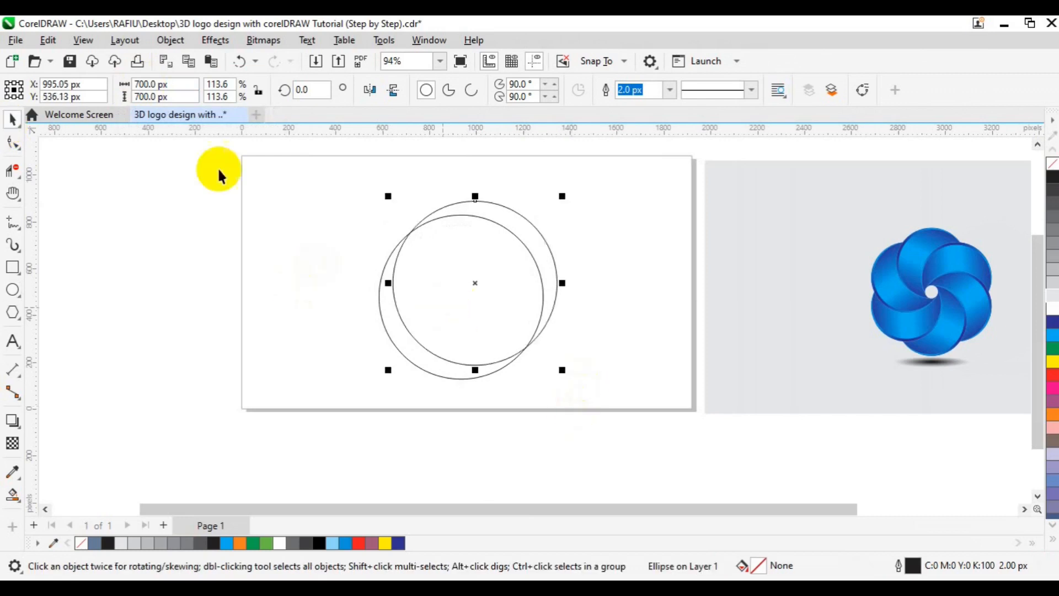
{"action": "left_click", "coordinate": [142, 86]}
{"action": "type", "text": "130"}
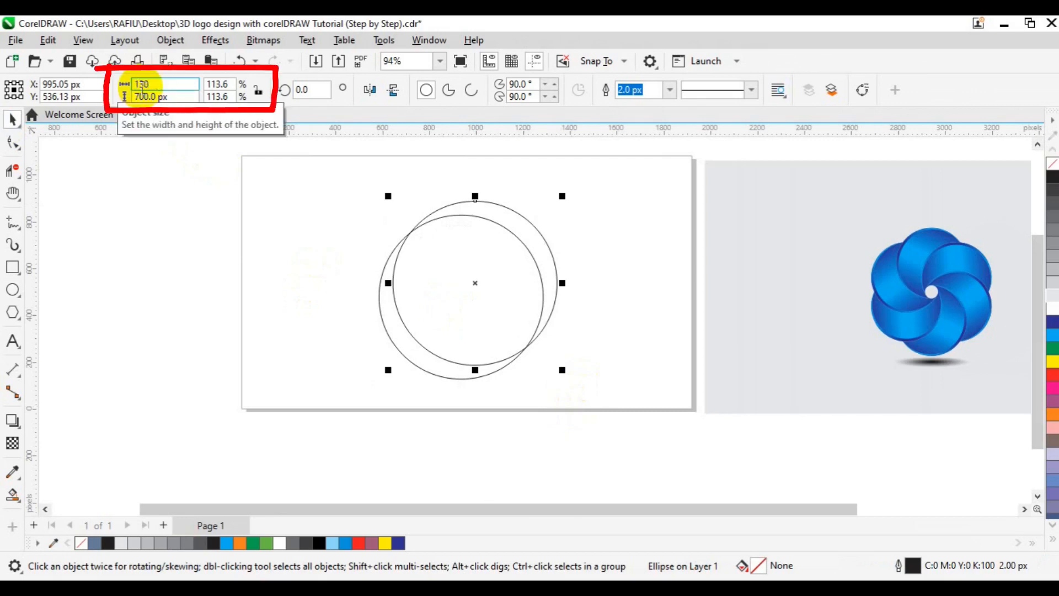
{"action": "left_click", "coordinate": [142, 92]}
{"action": "double_click", "coordinate": [142, 91]}
{"action": "type", "text": "1"}
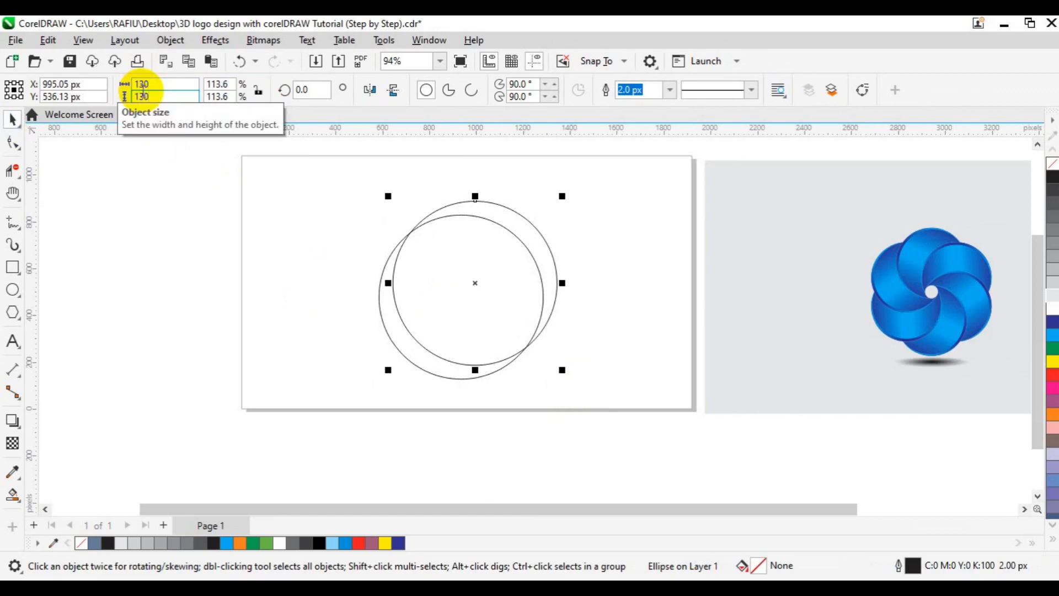
{"action": "type", "text": "30"}
{"action": "key", "text": "Return"}
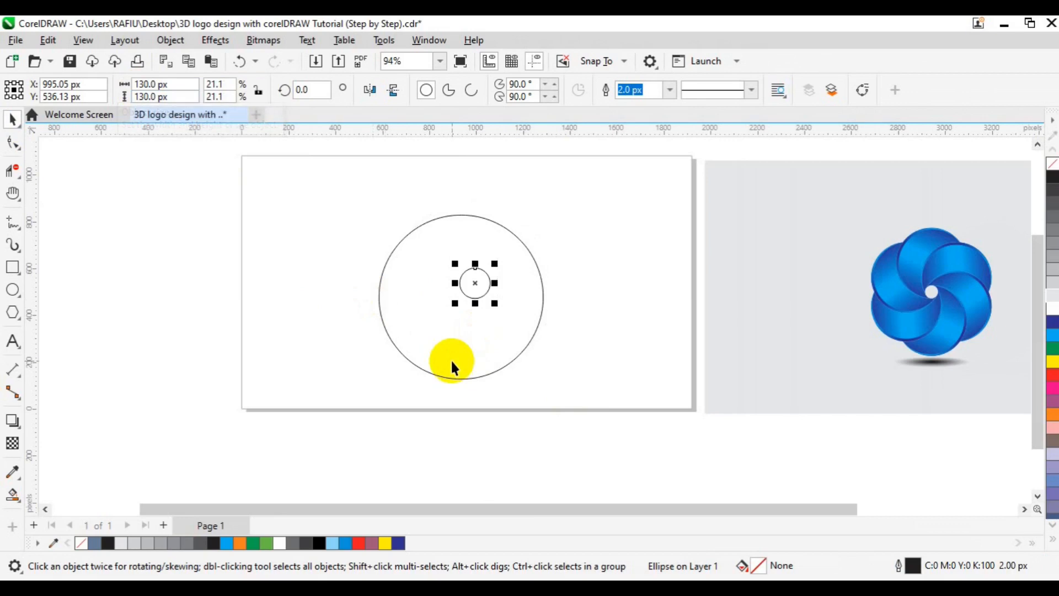
- Center both the small and the large circle on the page
{"action": "key", "text": "p"}
{"action": "left_click", "coordinate": [508, 345]}
{"action": "key", "text": "p"}
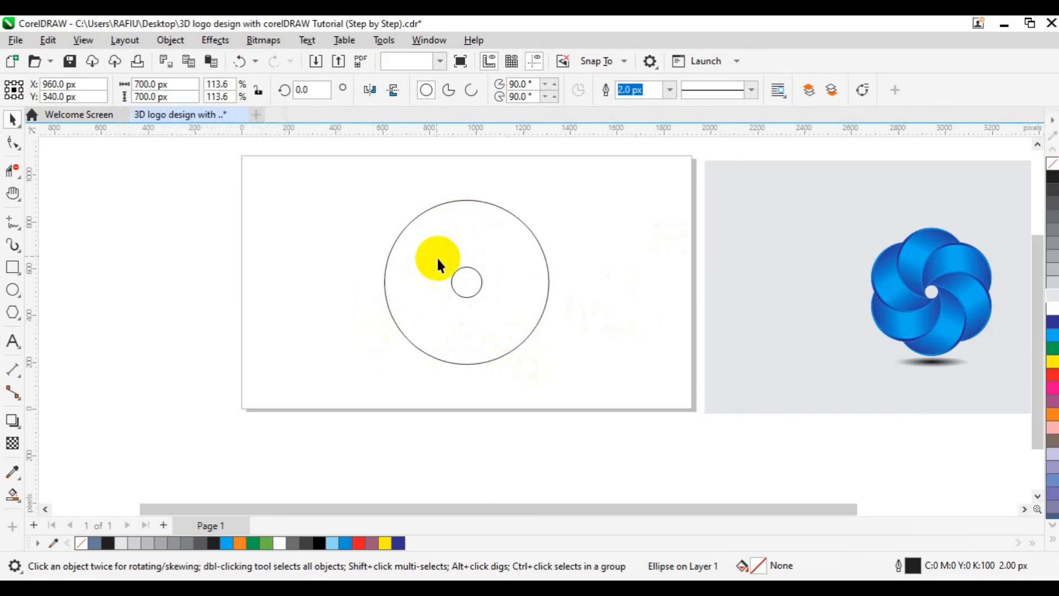
- Align the small circle to the bottom edge of the large circle
{"action": "left_click", "coordinate": [462, 284]}
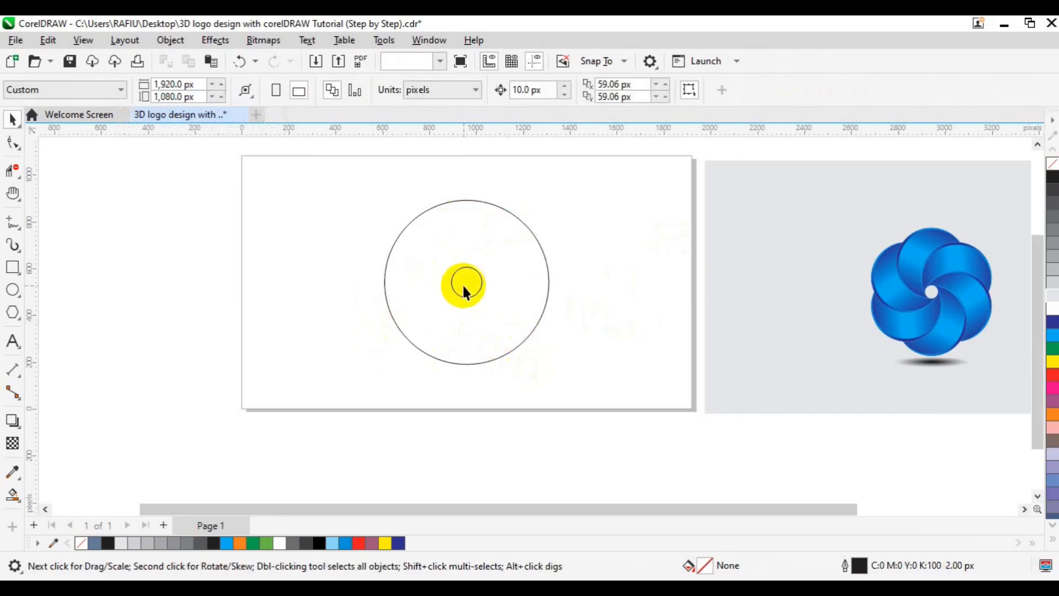
{"action": "left_click", "coordinate": [463, 284]}
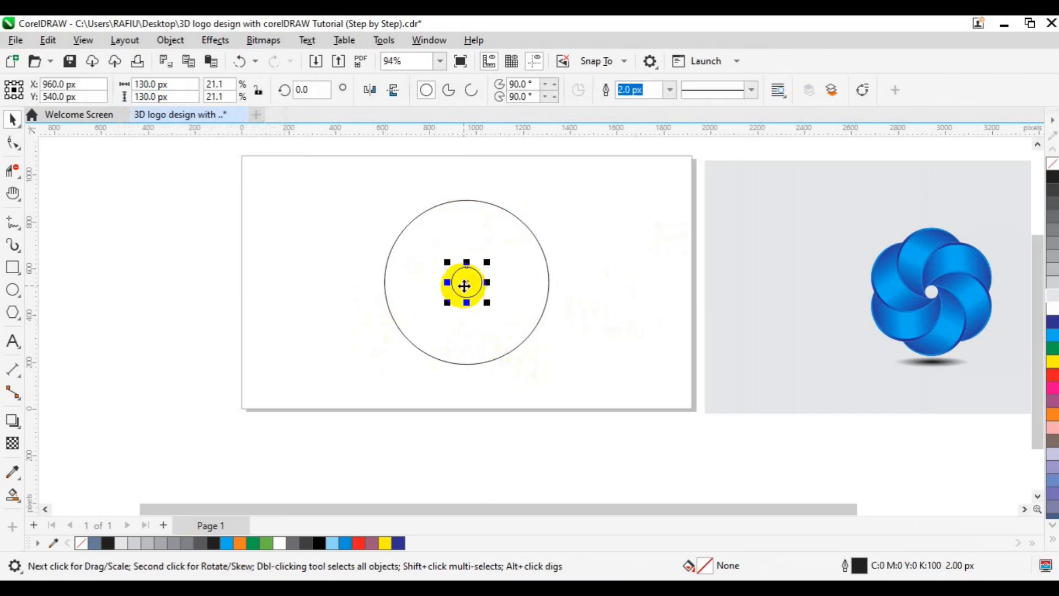
{"action": "left_click", "coordinate": [509, 352]}
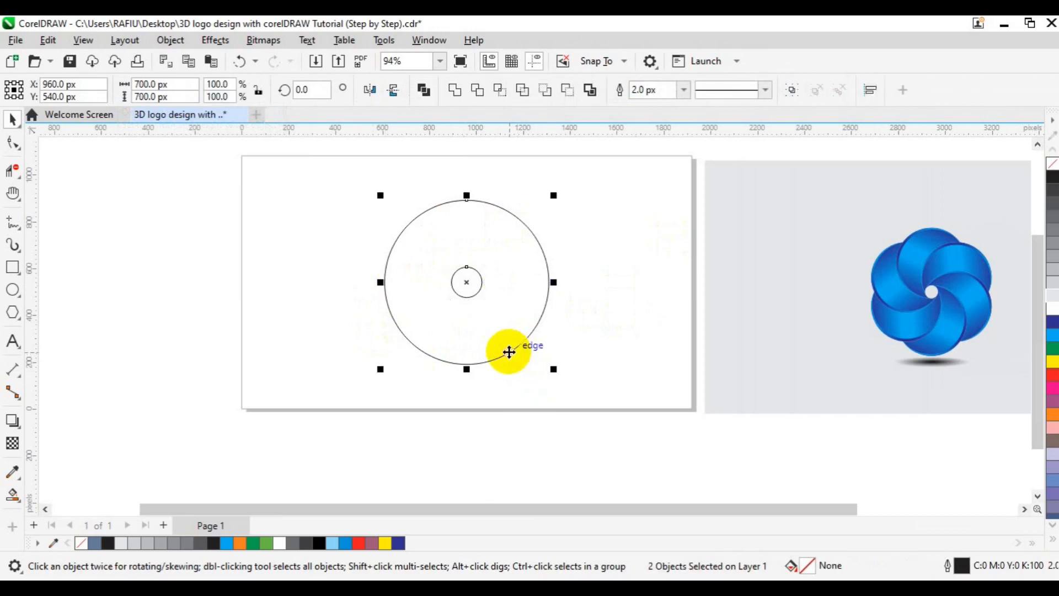
{"action": "key", "text": "b"}
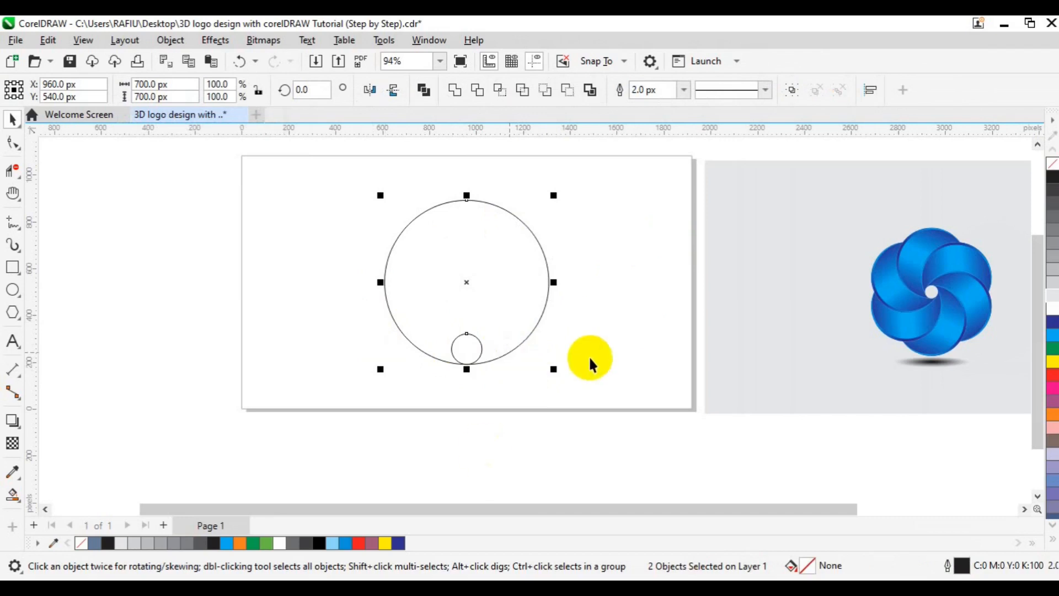
{"action": "left_click", "coordinate": [601, 341]}
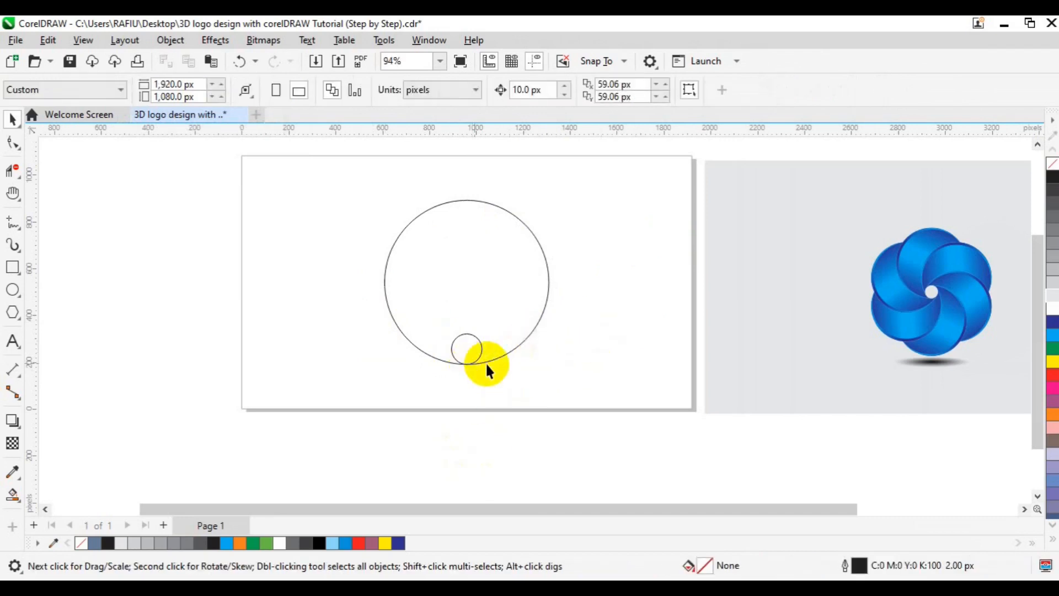
- Move the large circle's rotation center to the center of the small circle
{"action": "left_click", "coordinate": [482, 259]}
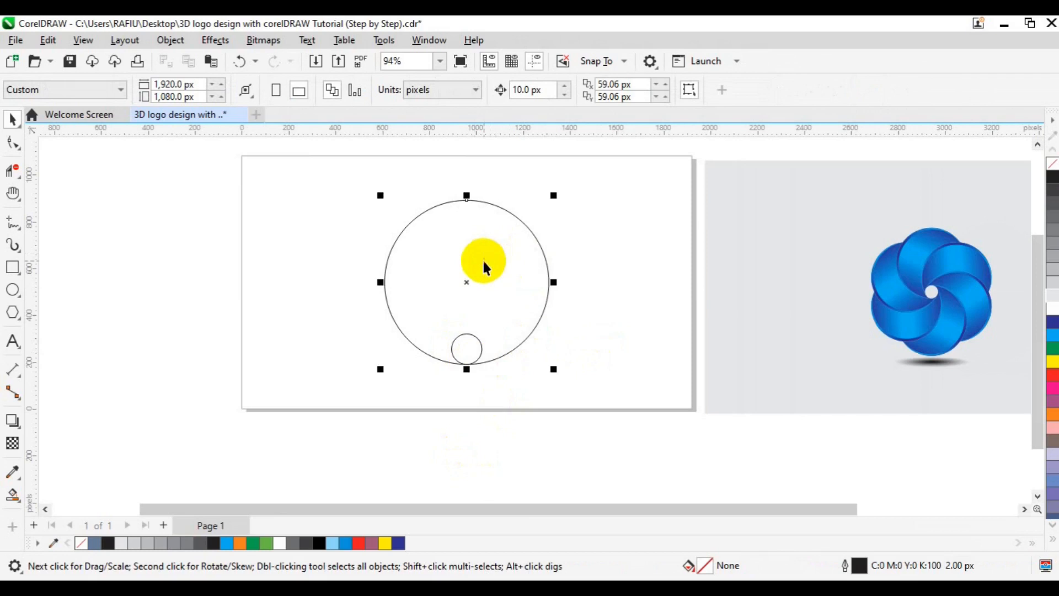
{"action": "left_click", "coordinate": [483, 260]}
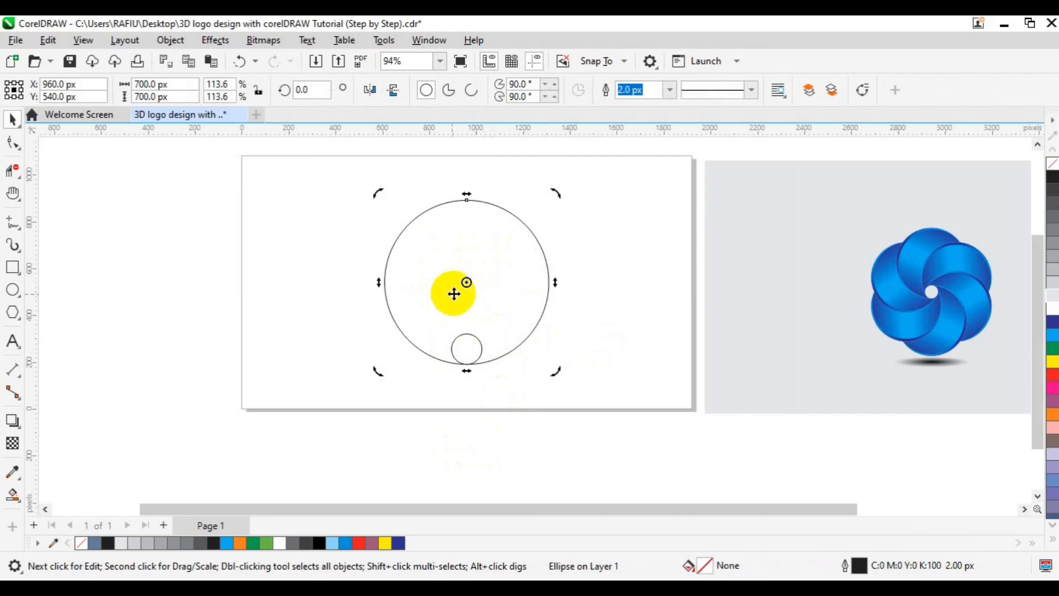
{"action": "left_click_drag", "start_coordinate": [466, 282], "coordinate": [467, 348]}
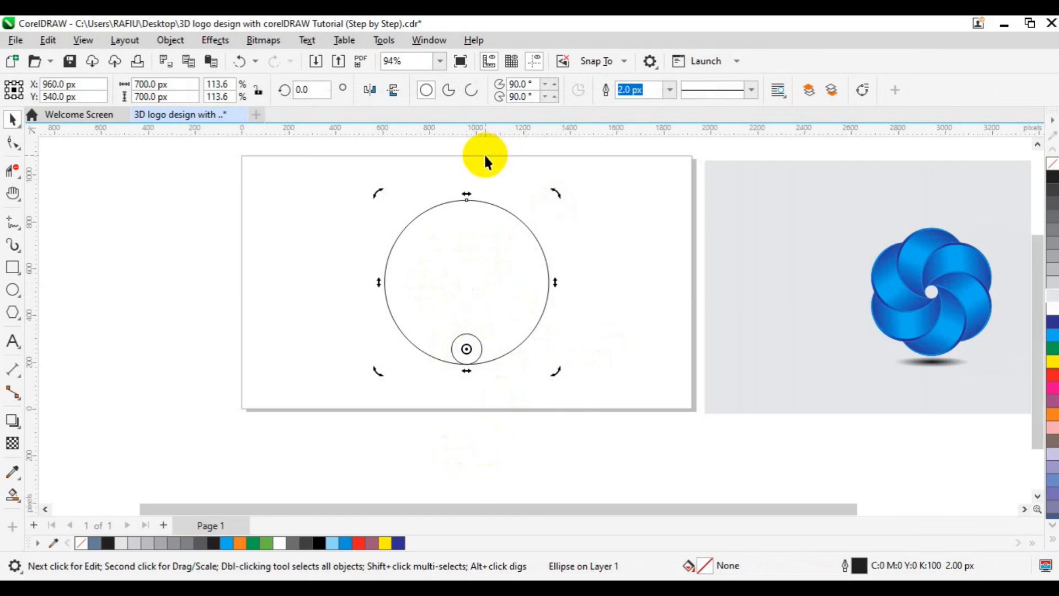
- Rotate the large circle around the small circle's center with the Transform docker, using a 60° angle and 6 copies
{"action": "left_click", "coordinate": [434, 41]}
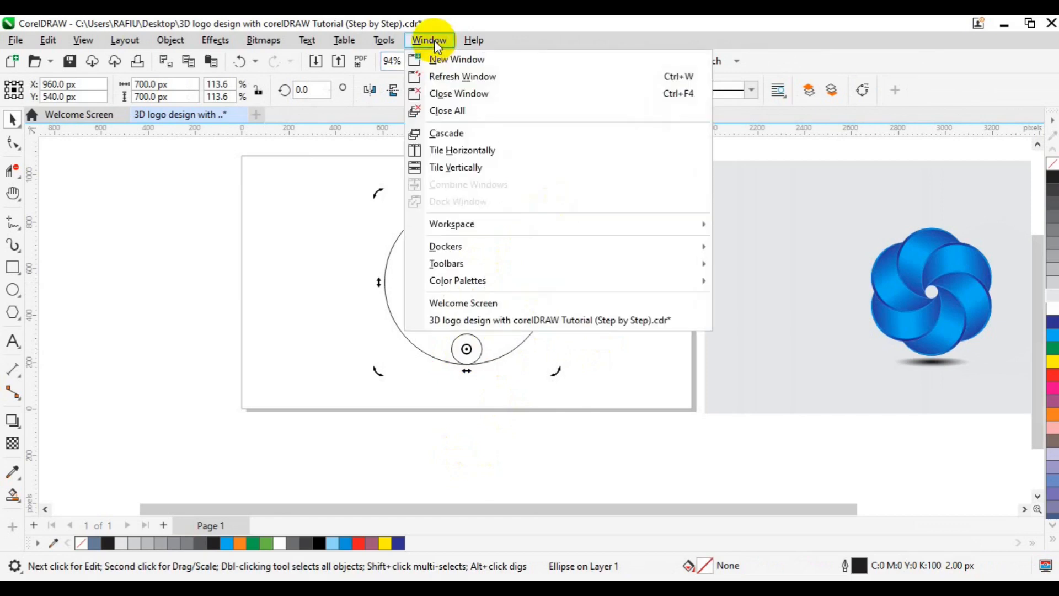
{"action": "mouse_move", "coordinate": [454, 245]}
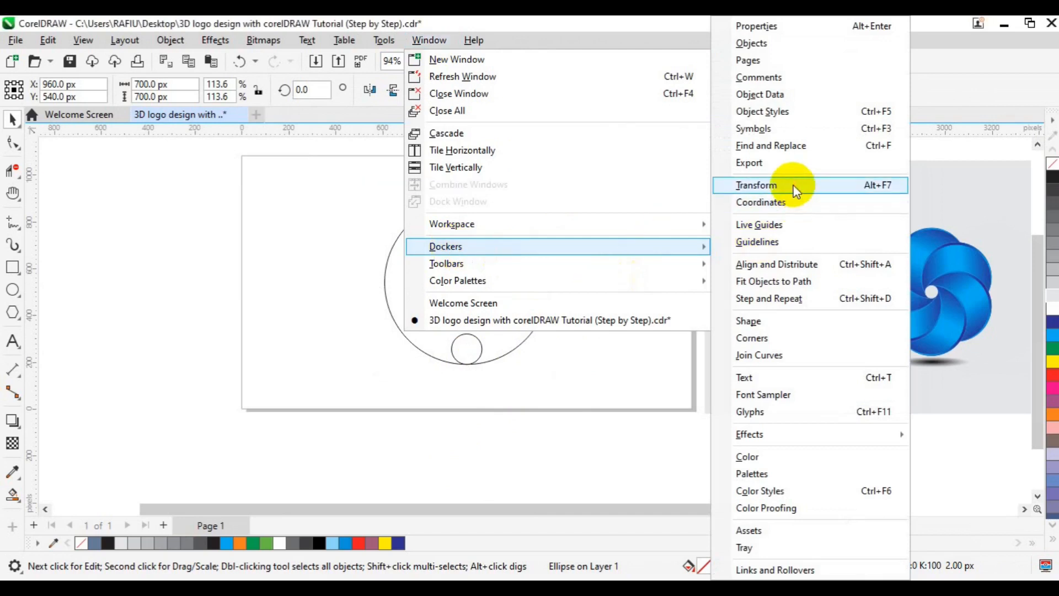
{"action": "left_click", "coordinate": [795, 188]}
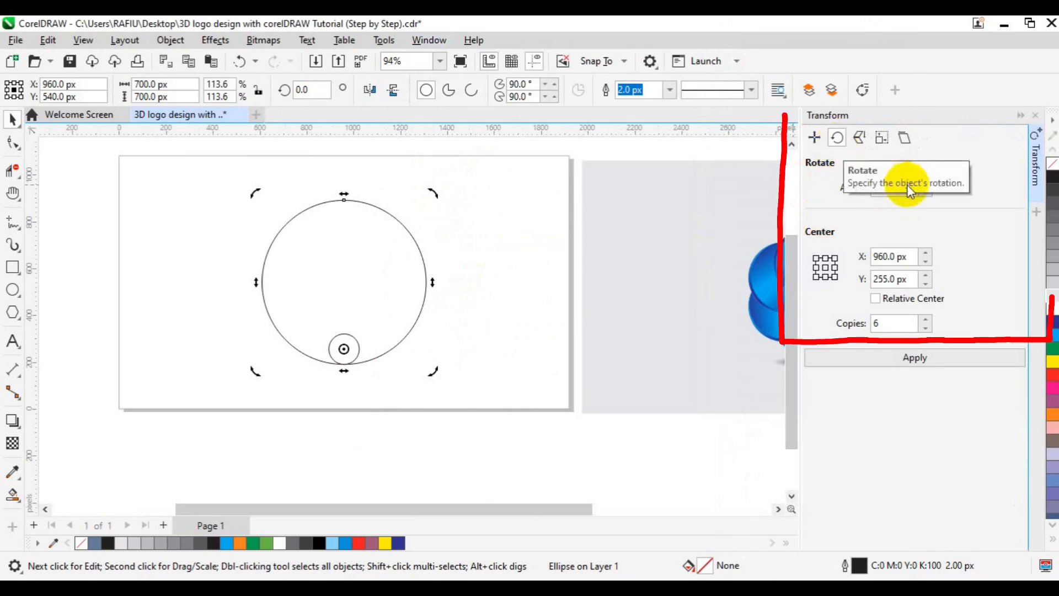
{"action": "left_click_drag", "start_coordinate": [905, 188], "coordinate": [858, 198]}
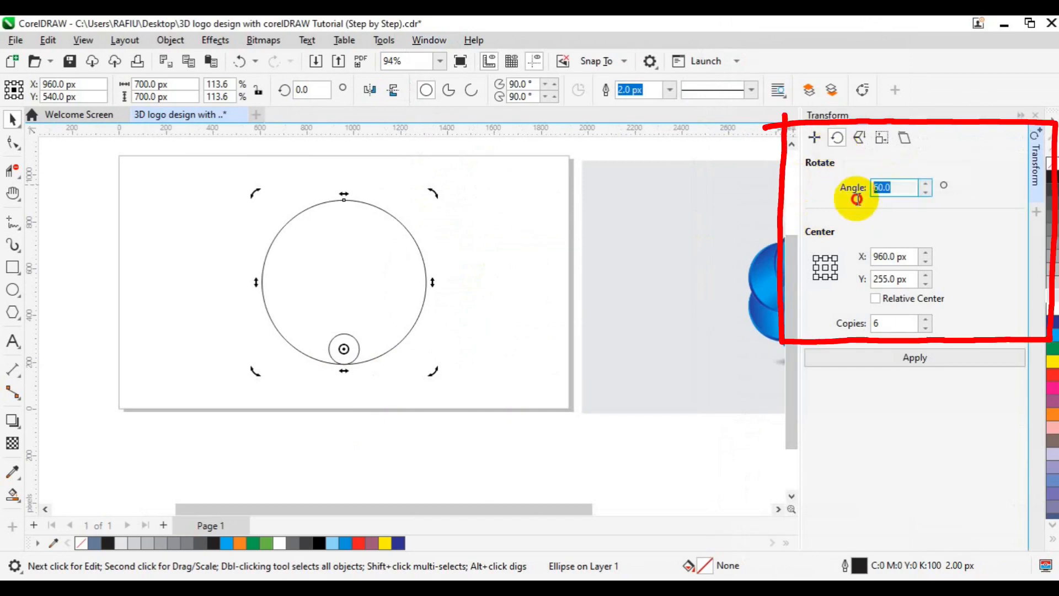
{"action": "double_click", "coordinate": [880, 324]}
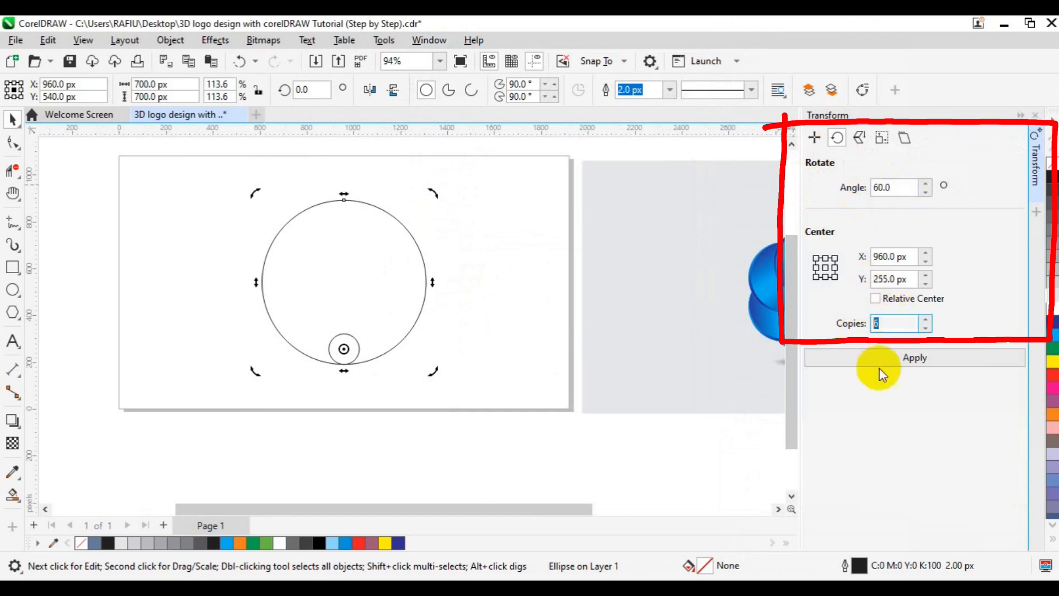
{"action": "left_click", "coordinate": [904, 366]}
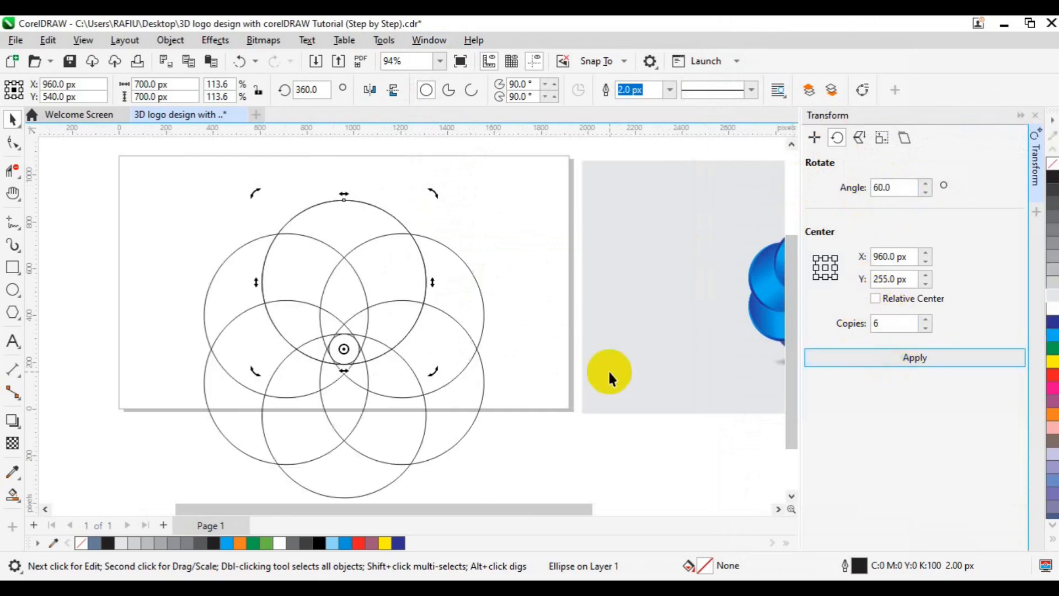
{"action": "left_click", "coordinate": [531, 351]}
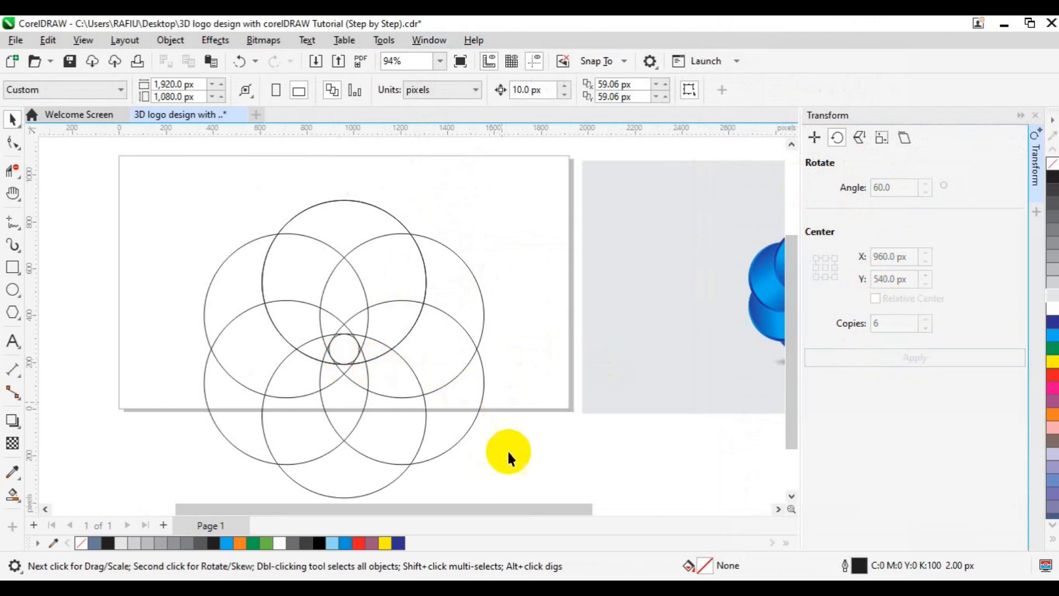
- Delete the neighboring circles' overlapping segments inside the right part of the lowest circle with Virtual Segment Delete
{"action": "scroll", "coordinate": [508, 450], "scroll_direction": "up", "scroll_amount": 2}
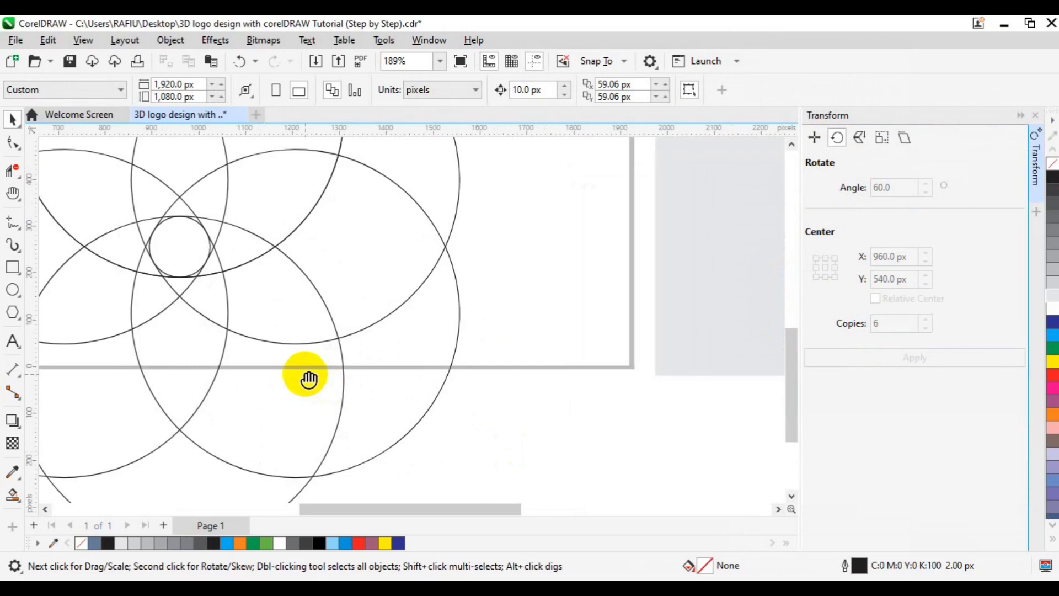
{"action": "key", "text": "h"}
{"action": "left_click_drag", "start_coordinate": [315, 374], "coordinate": [377, 315]}
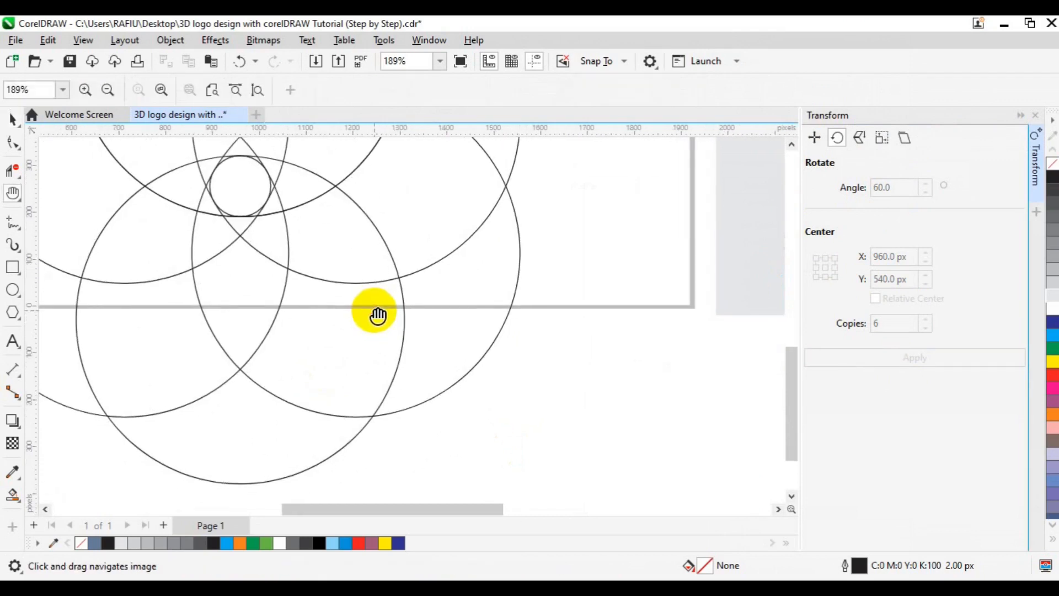
{"action": "left_click", "coordinate": [14, 172]}
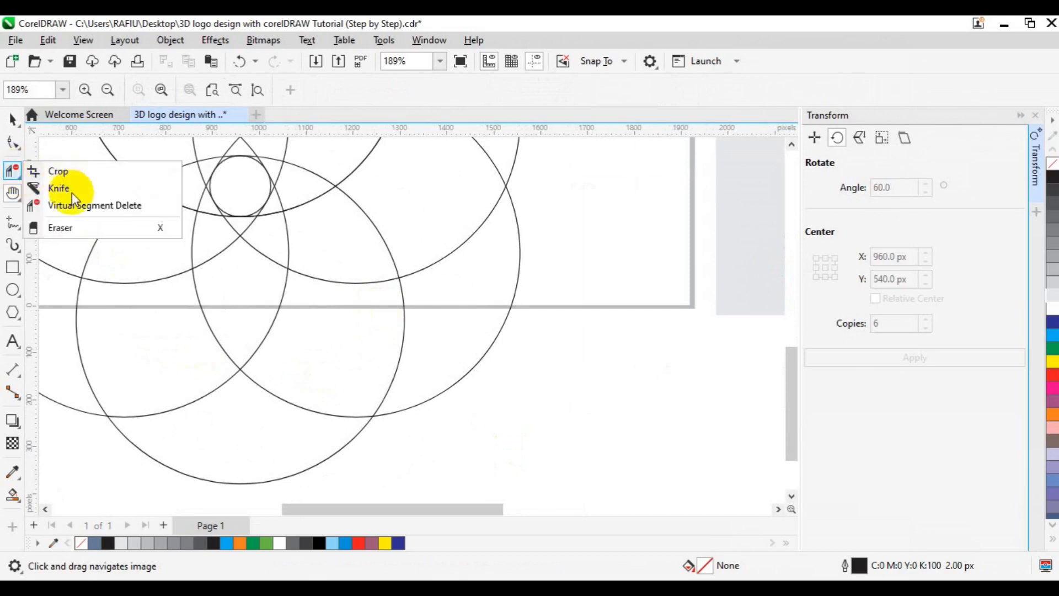
{"action": "left_click", "coordinate": [79, 207]}
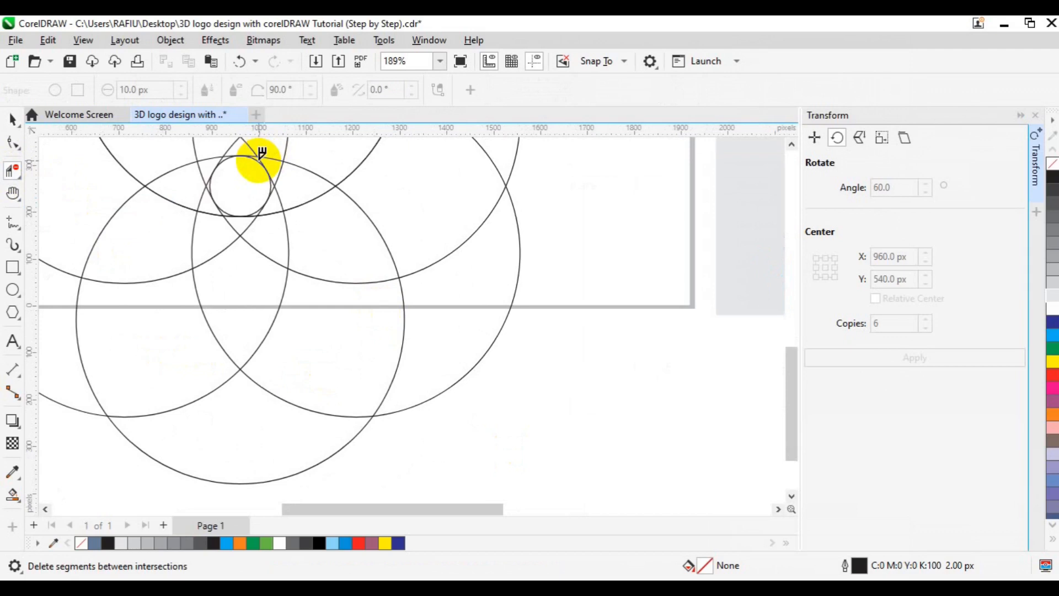
{"action": "mouse_move", "coordinate": [262, 159]}
{"action": "left_mouse_down"}
{"action": "mouse_move", "coordinate": [313, 222]}
{"action": "mouse_move", "coordinate": [335, 302]}
{"action": "mouse_move", "coordinate": [326, 366]}
{"action": "mouse_move", "coordinate": [264, 425]}
{"action": "left_mouse_up"}
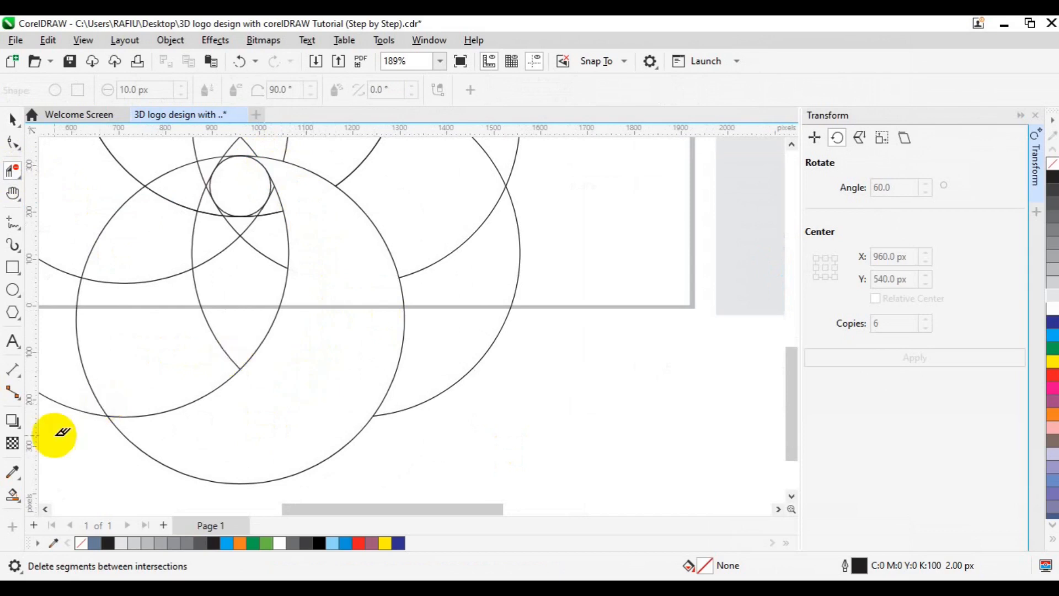
- Create a filled crescent from the right part of the lowest circle with Smart Fill and remove its outline
{"action": "left_click", "coordinate": [21, 509]}
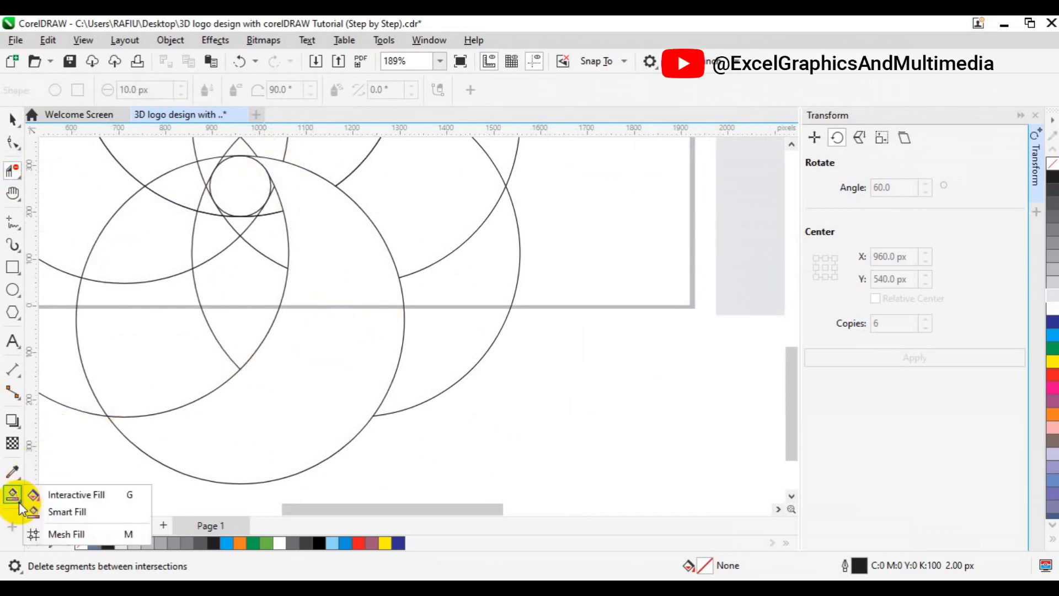
{"action": "left_click", "coordinate": [92, 518]}
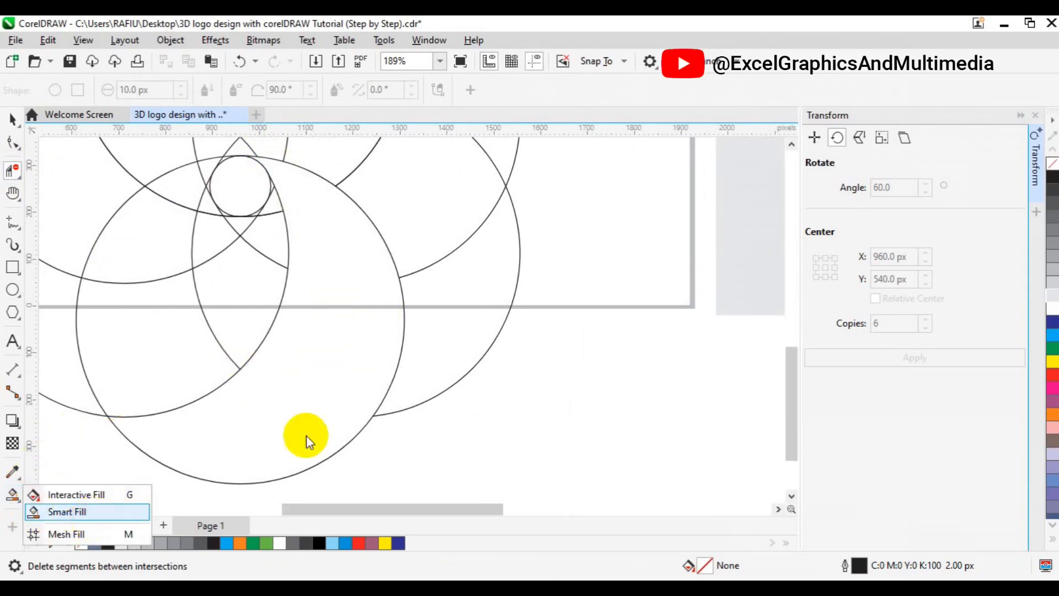
{"action": "left_click", "coordinate": [321, 389]}
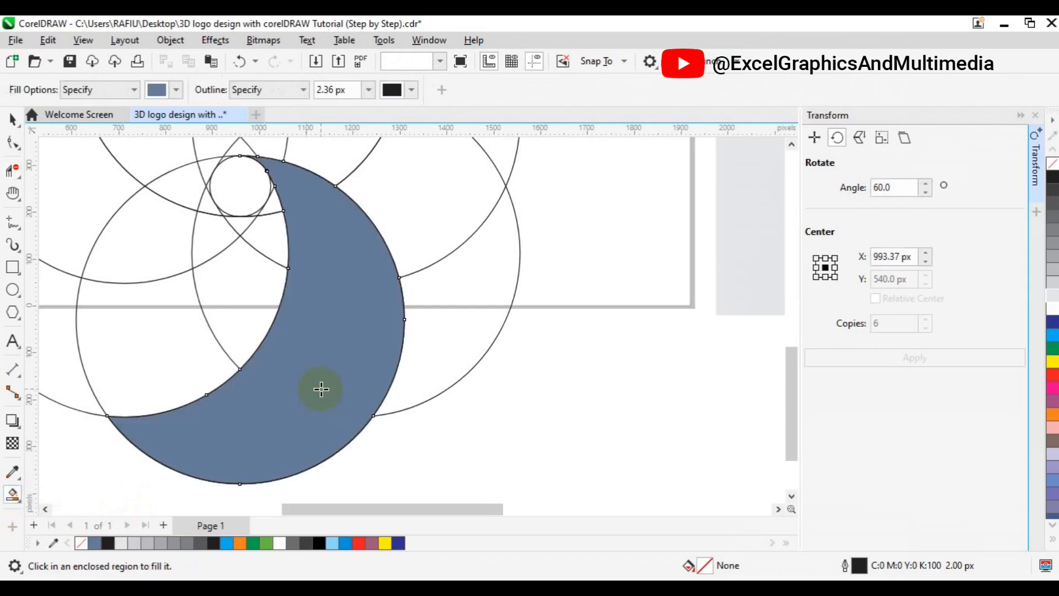
{"action": "key", "text": "space"}
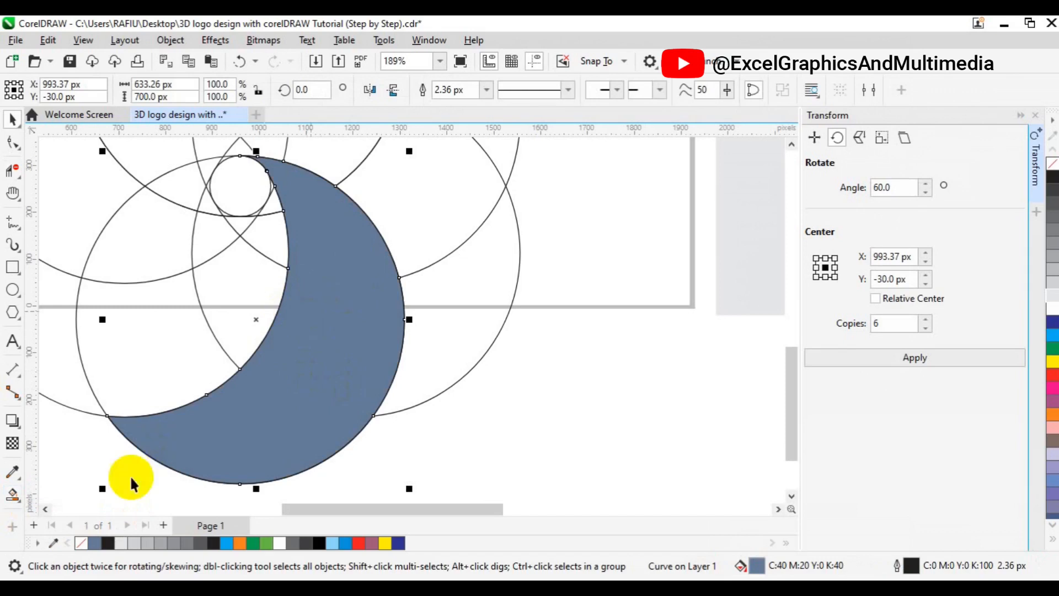
{"action": "right_click", "coordinate": [82, 543]}
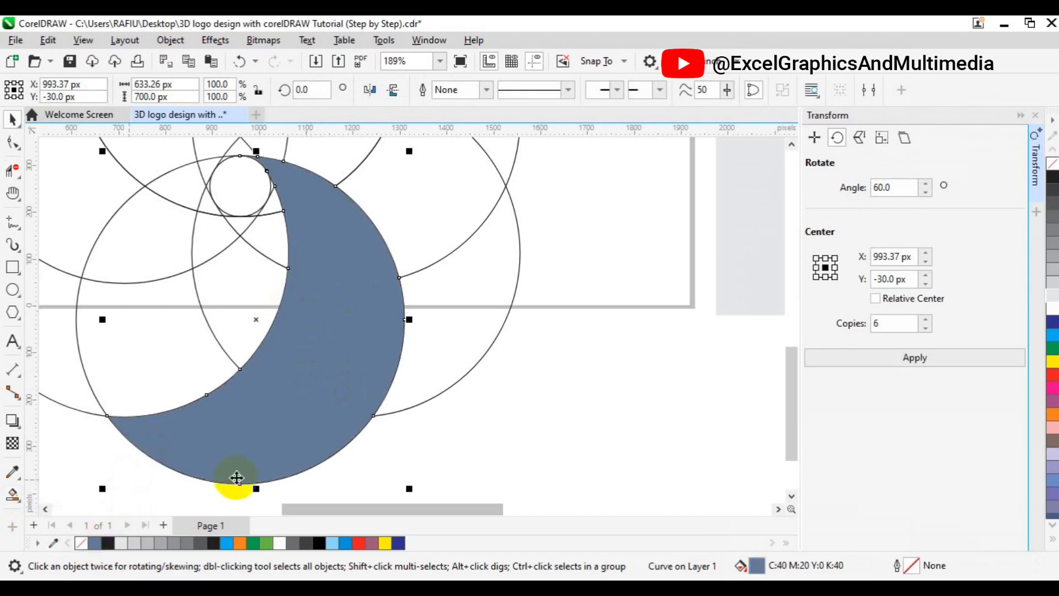
{"action": "left_click", "coordinate": [75, 362]}
{"action": "left_click", "coordinate": [86, 360]}
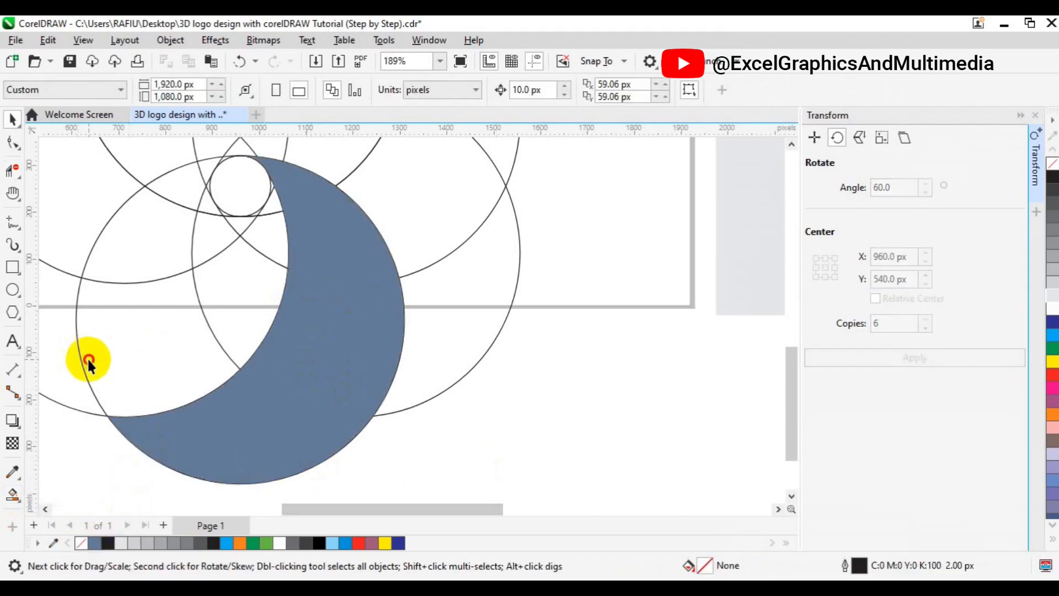
{"action": "left_click_drag", "start_coordinate": [87, 361], "coordinate": [195, 348]}
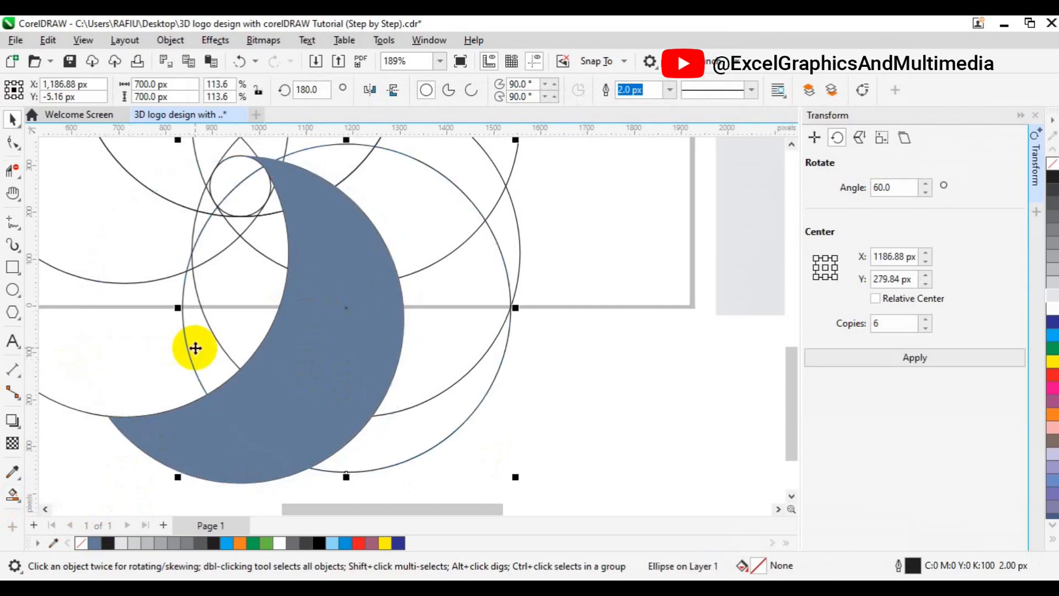
{"action": "key", "text": "ctrl+z"}
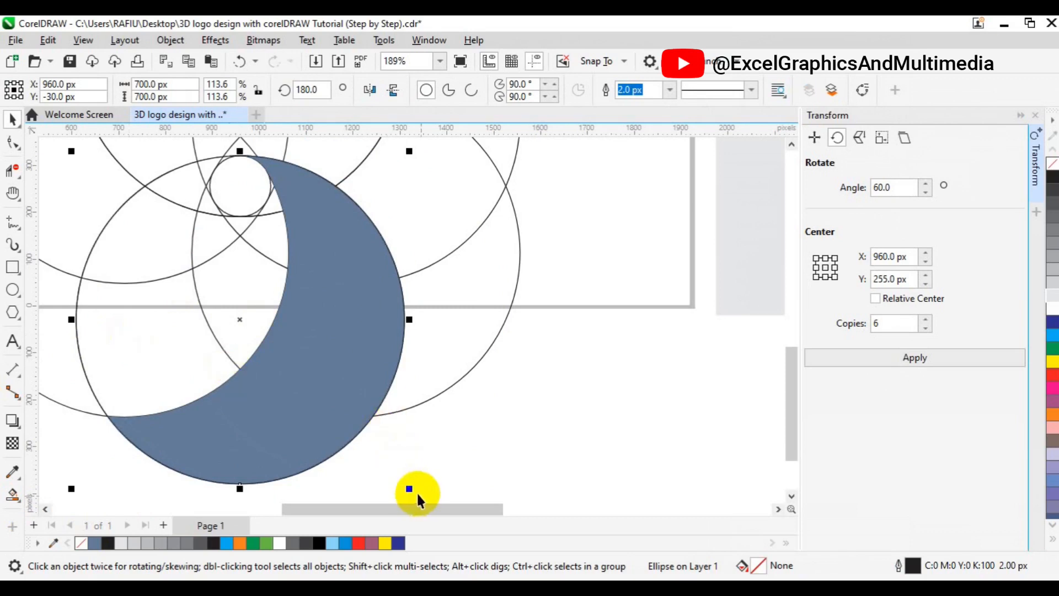
- Make a smaller copy of the lowest circle, about 690.6 px across, offset so a thin rim remains along the crescent's outer edge
{"action": "left_click_drag", "start_coordinate": [412, 491], "coordinate": [408, 485]}
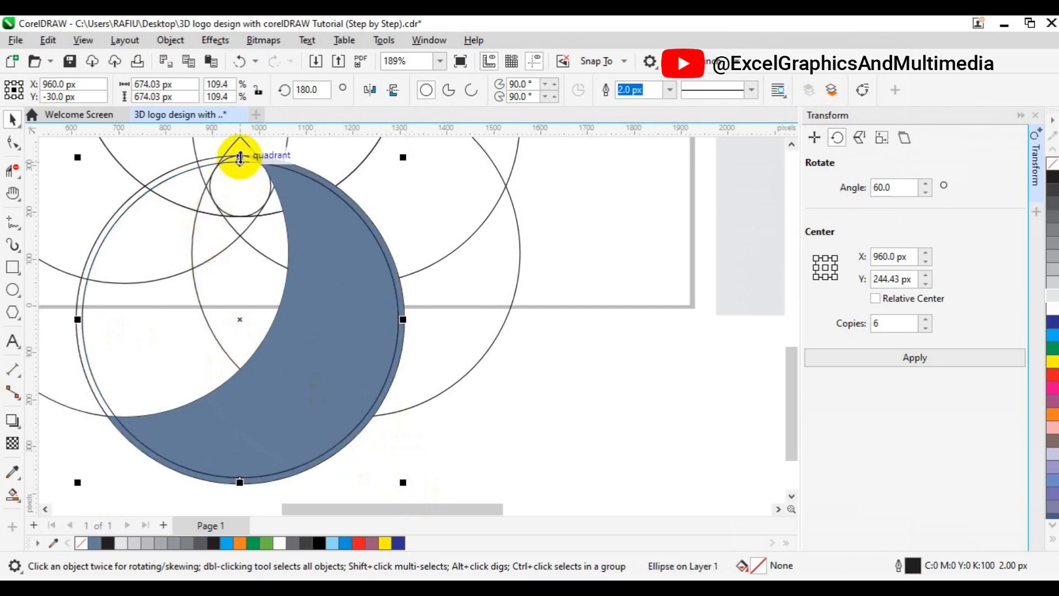
{"action": "left_click_drag", "start_coordinate": [240, 157], "coordinate": [240, 153]}
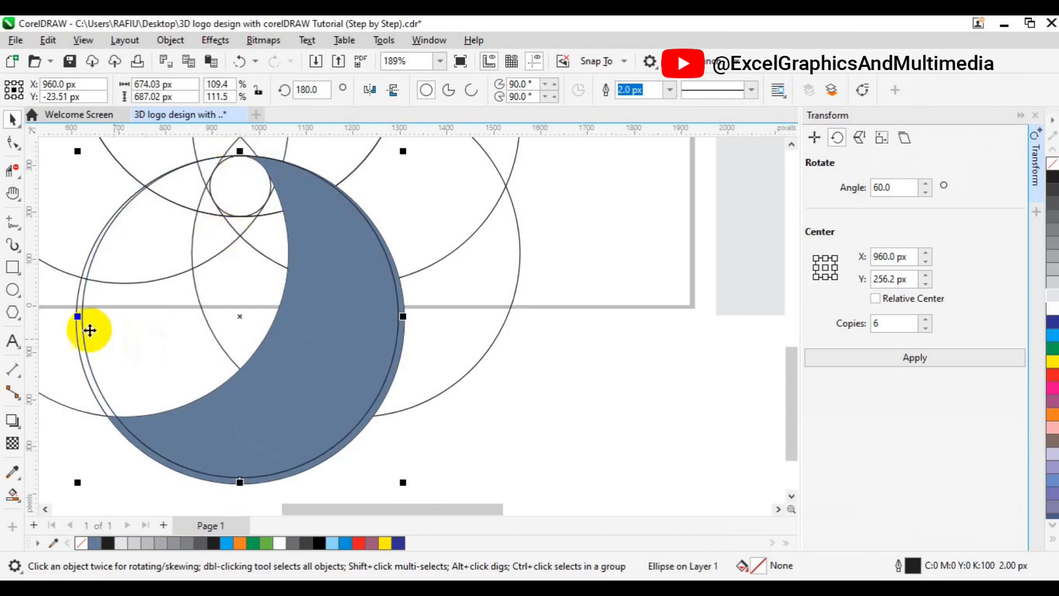
{"action": "left_click_drag", "start_coordinate": [77, 316], "coordinate": [68, 316]}
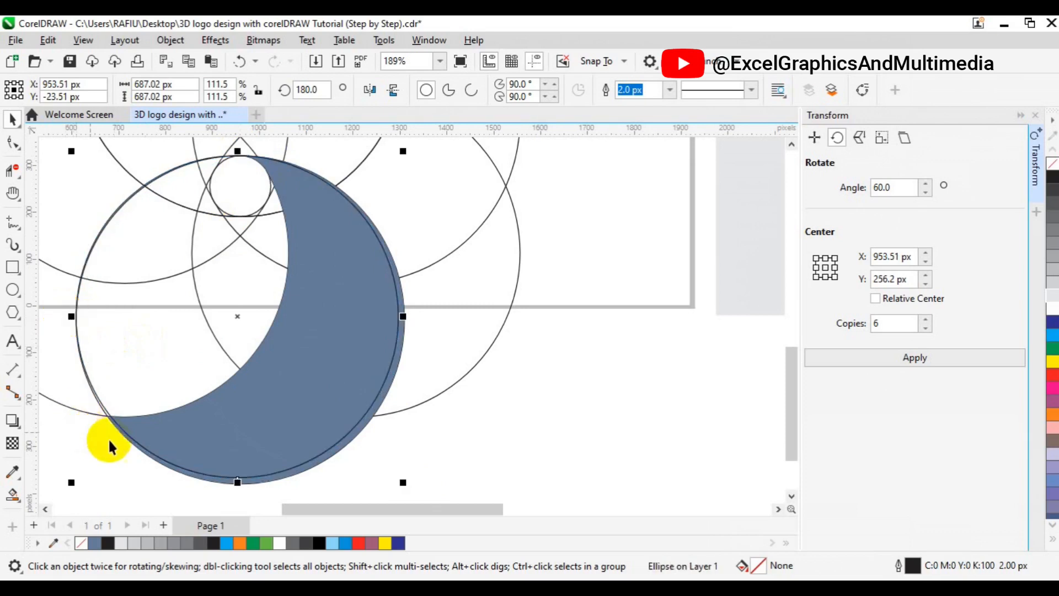
{"action": "left_click_drag", "start_coordinate": [73, 482], "coordinate": [69, 488]}
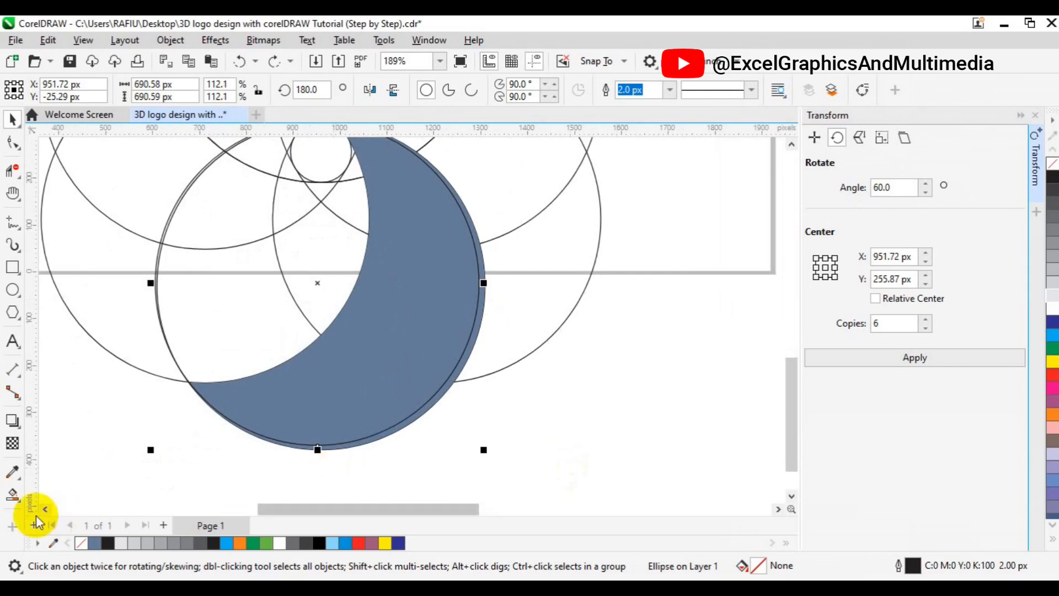
- Create the thin rim between the two circles as a shape with Smart Fill, color it black and remove its outline
{"action": "left_click", "coordinate": [16, 496]}
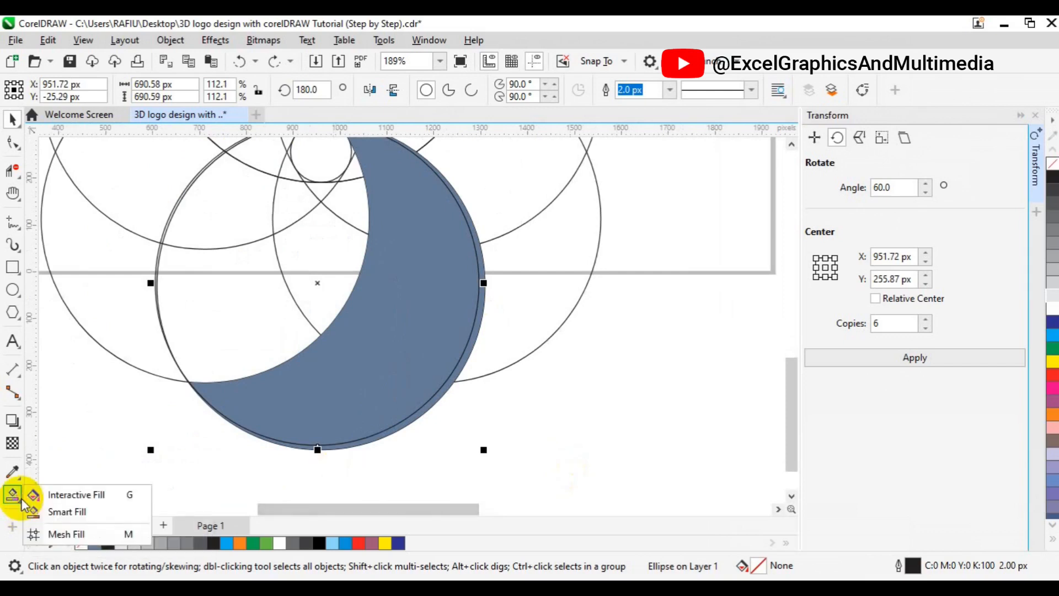
{"action": "left_click", "coordinate": [81, 519]}
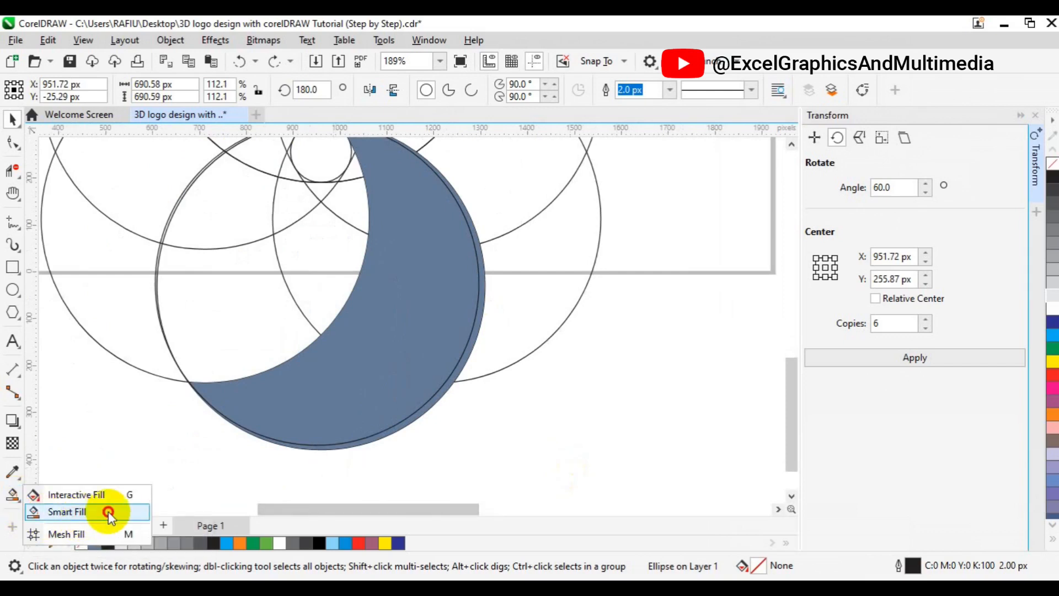
{"action": "left_click", "coordinate": [448, 382]}
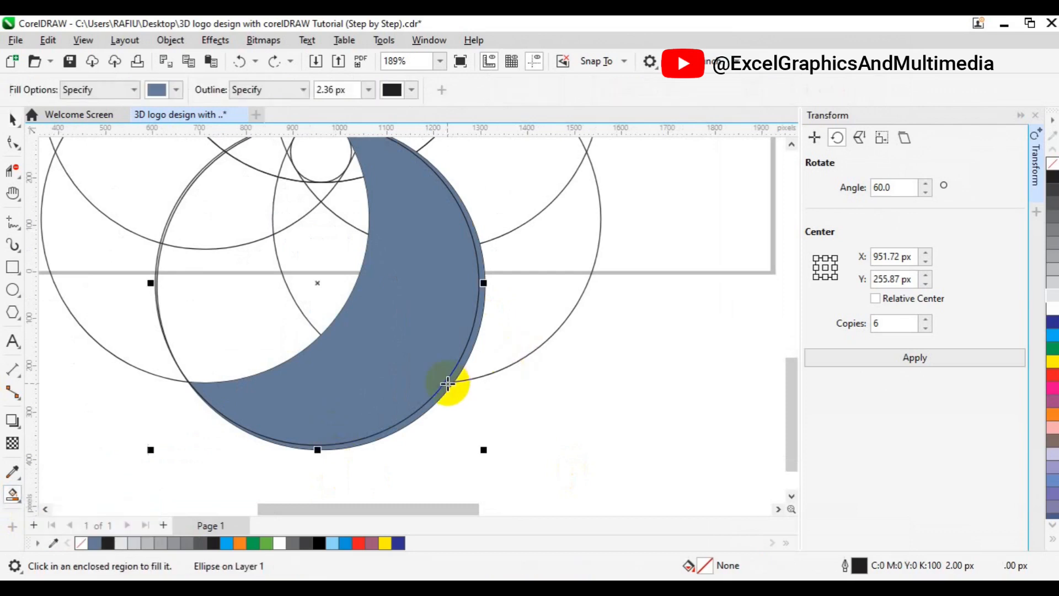
{"action": "left_click", "coordinate": [447, 383]}
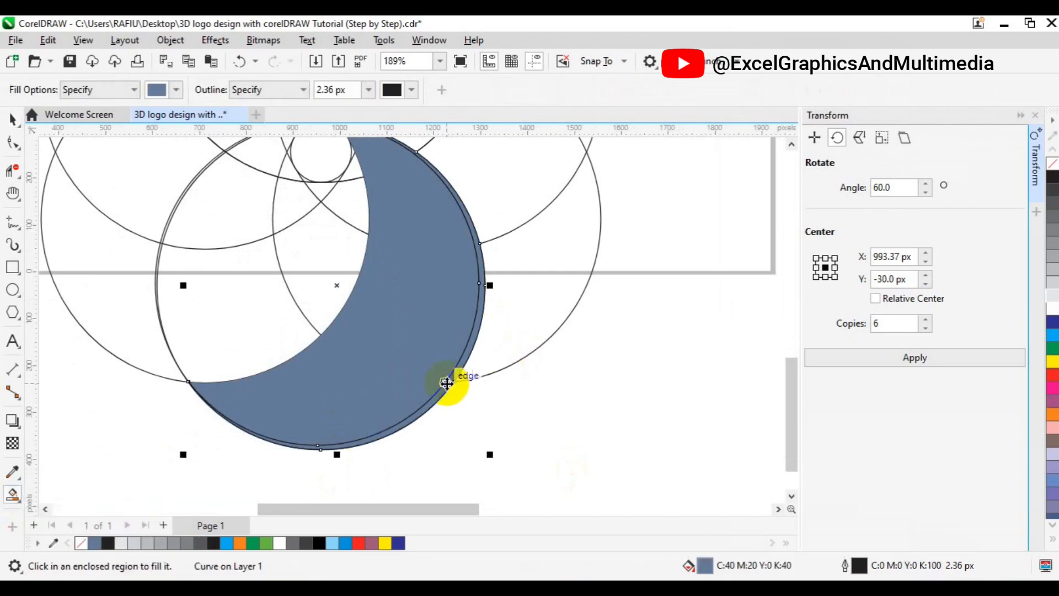
{"action": "key", "text": "space"}
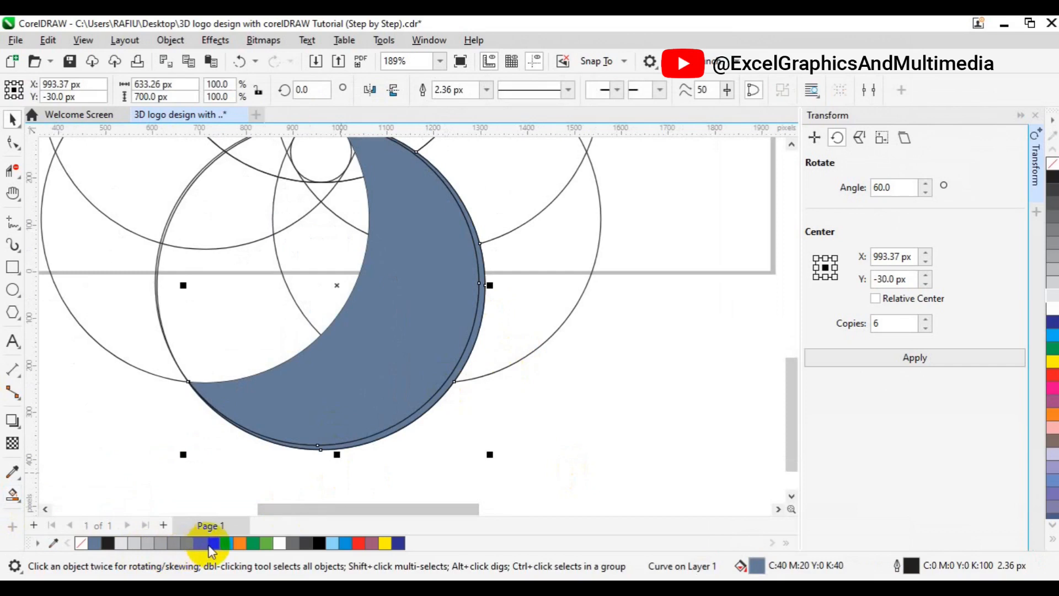
{"action": "left_click", "coordinate": [211, 545]}
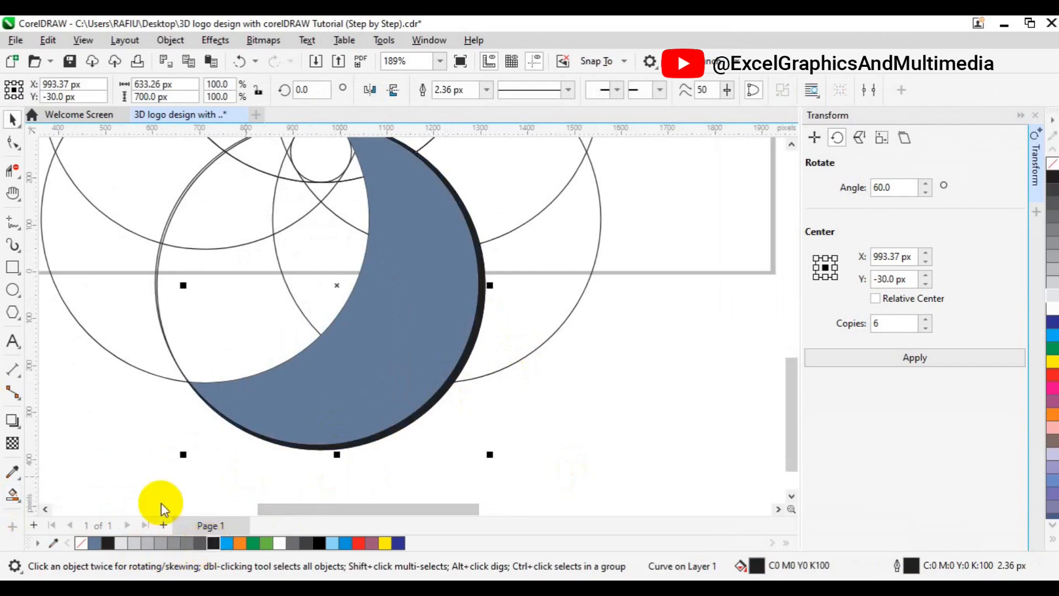
{"action": "right_click", "coordinate": [82, 544]}
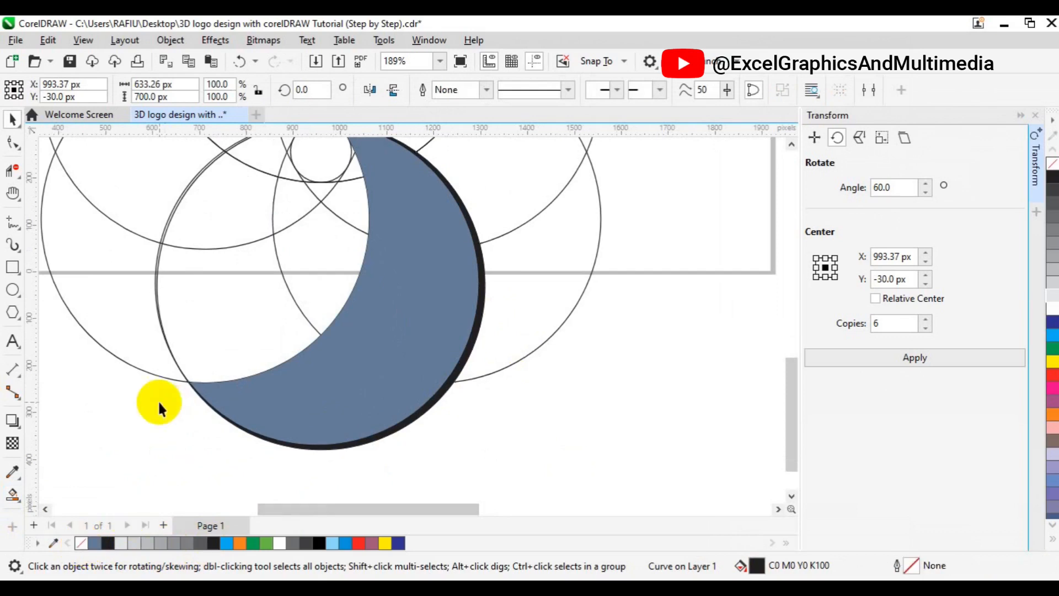
- Delete the smaller circle copy and the original lowest circle, keeping the filled crescent and its rim
{"action": "left_click", "coordinate": [167, 346]}
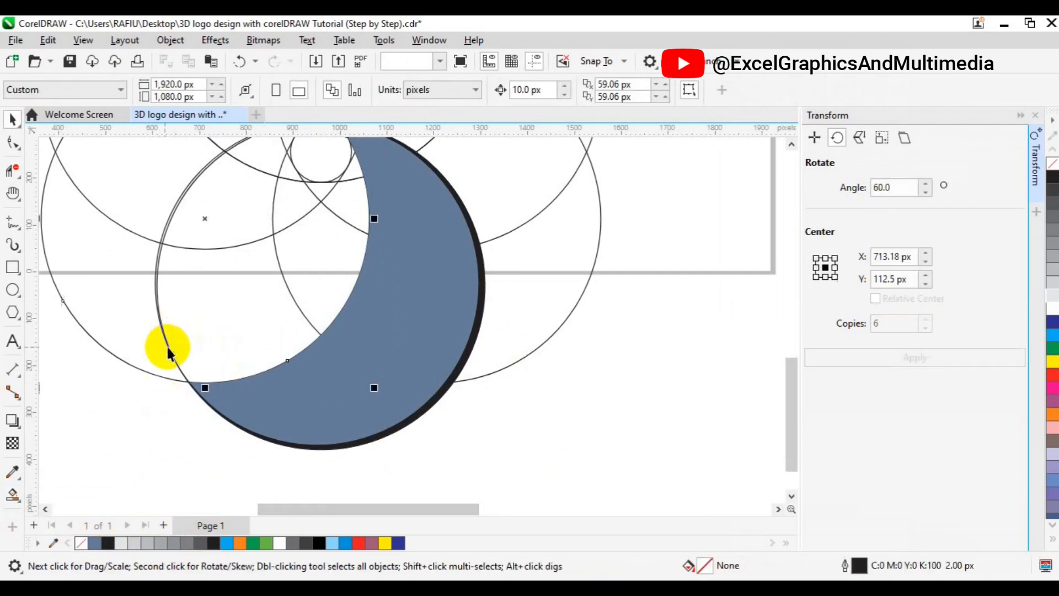
{"action": "left_click", "coordinate": [168, 347]}
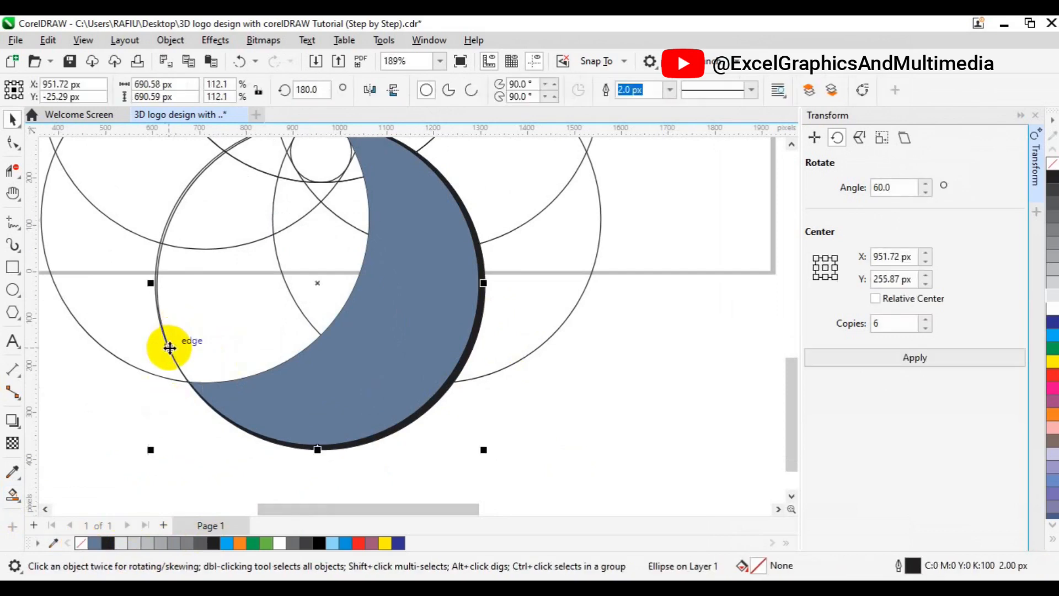
{"action": "key", "text": "Delete"}
{"action": "left_click", "coordinate": [172, 350]}
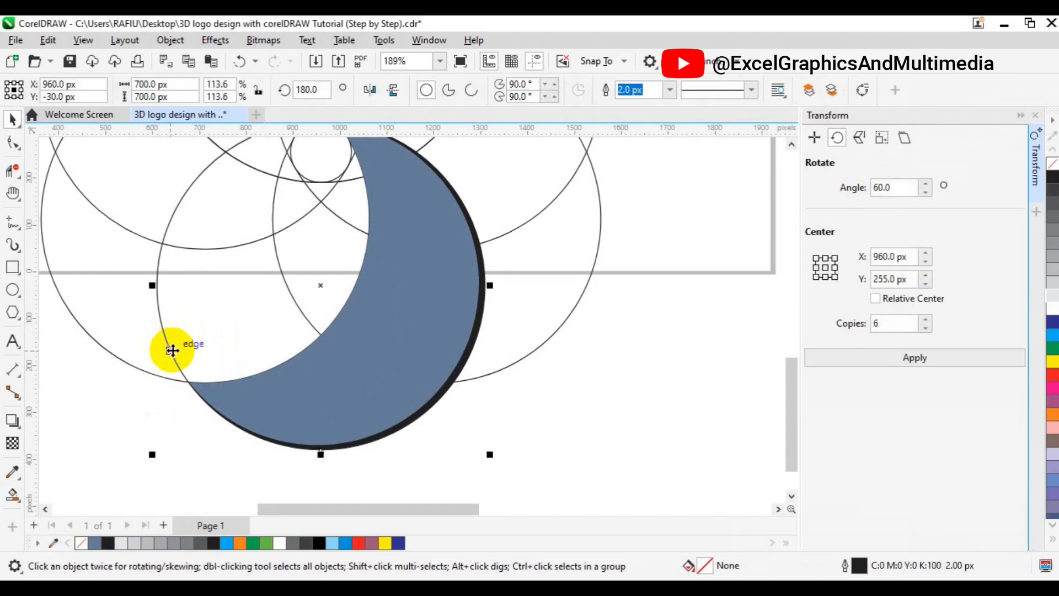
{"action": "key", "text": "Delete"}
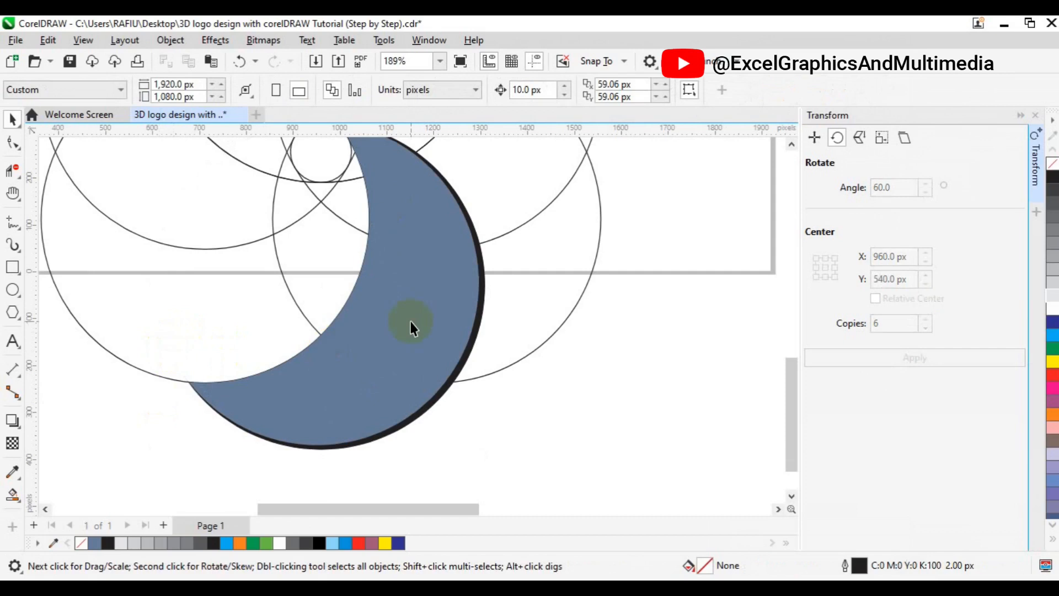
- Apply a linear fountain fill to the large crescent, running diagonally from its lower-left tip to its upper-right edge
{"action": "scroll", "coordinate": [411, 328], "scroll_direction": "down", "scroll_amount": 2}
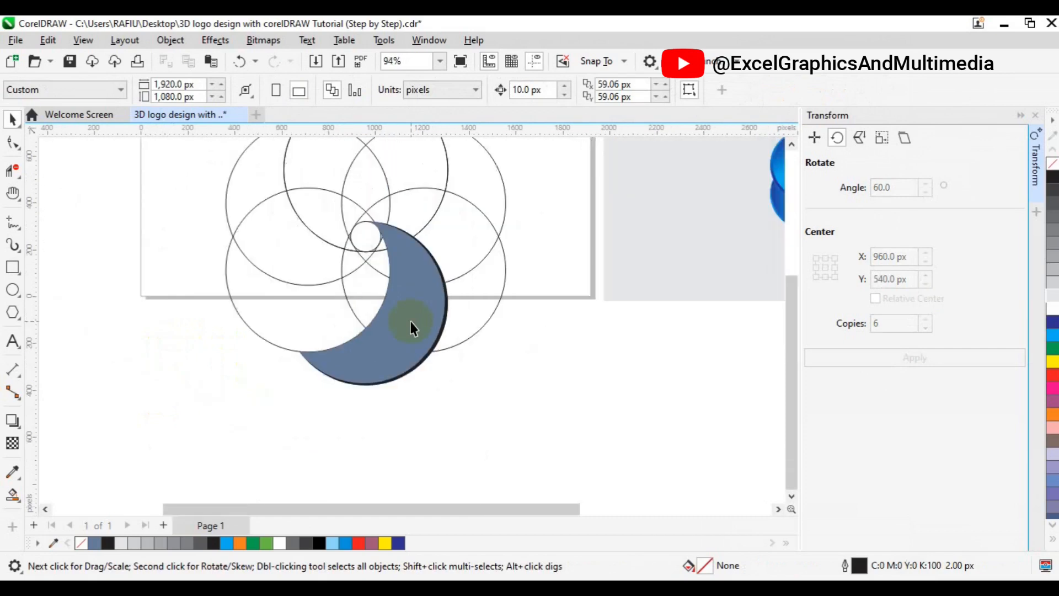
{"action": "left_click", "coordinate": [416, 347]}
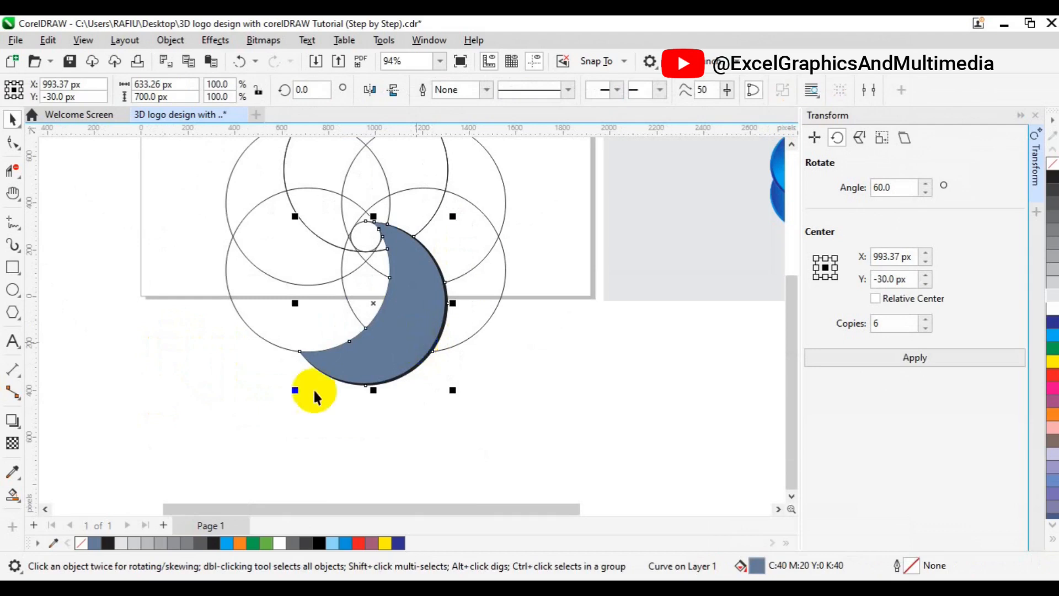
{"action": "left_click", "coordinate": [13, 497]}
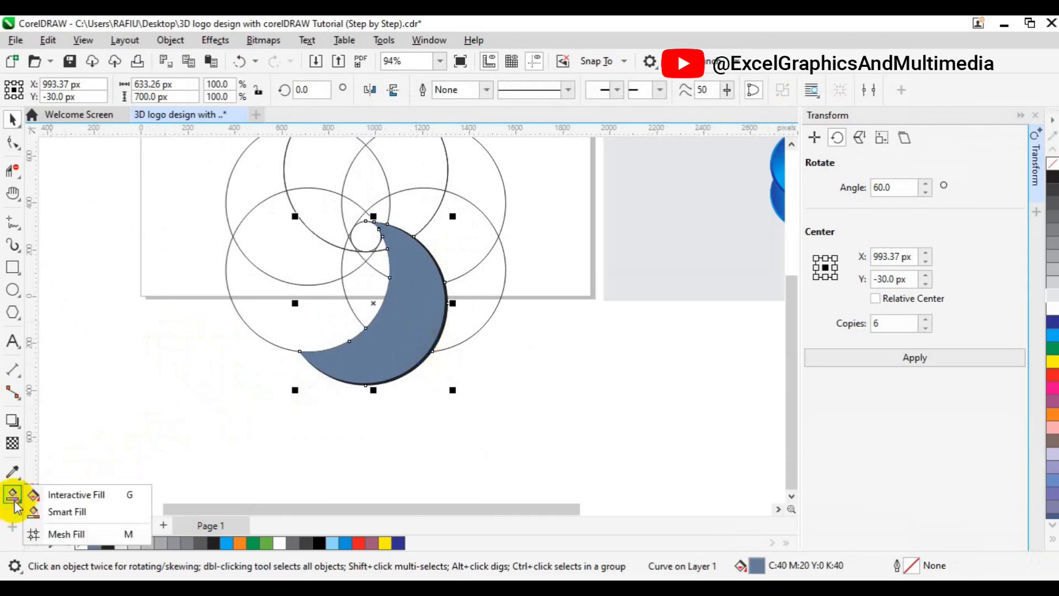
{"action": "left_click", "coordinate": [78, 494]}
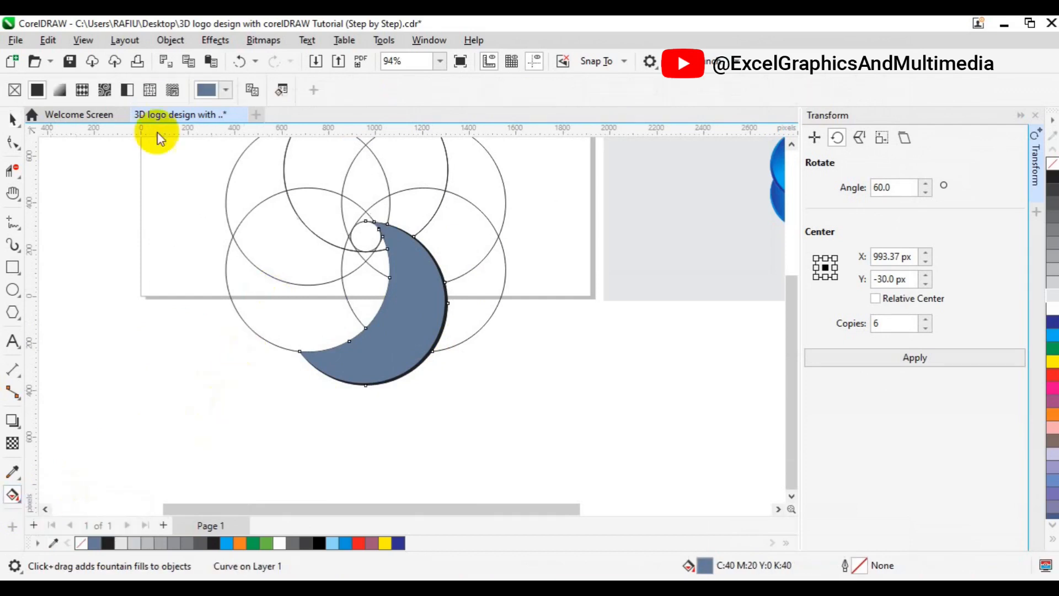
{"action": "left_click", "coordinate": [59, 90]}
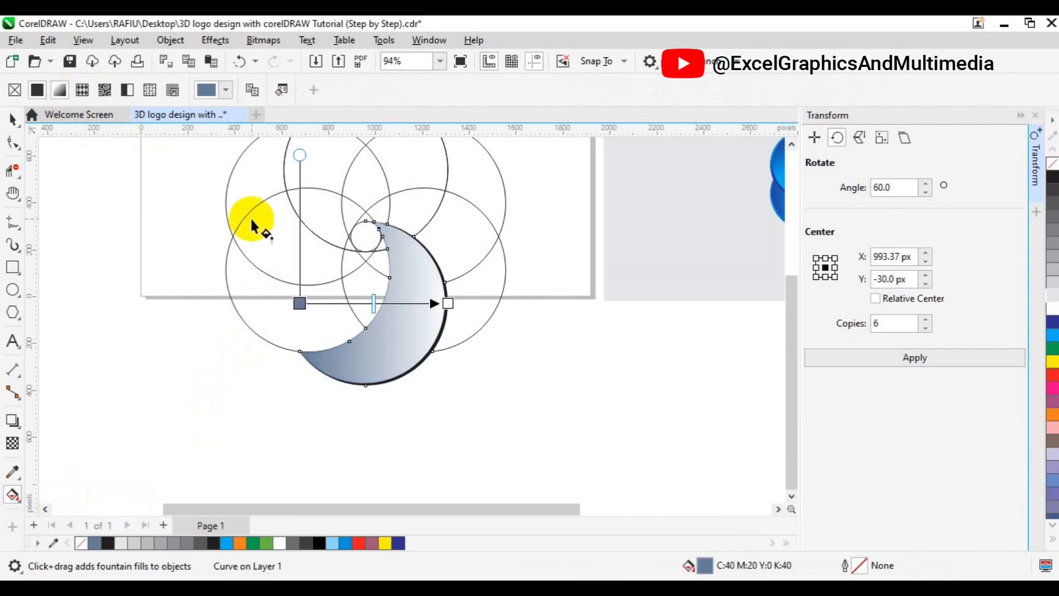
{"action": "mouse_move", "coordinate": [428, 230]}
{"action": "left_mouse_down"}
{"action": "mouse_move", "coordinate": [350, 371]}
{"action": "mouse_move", "coordinate": [324, 386]}
{"action": "mouse_move", "coordinate": [427, 236]}
{"action": "left_mouse_up"}
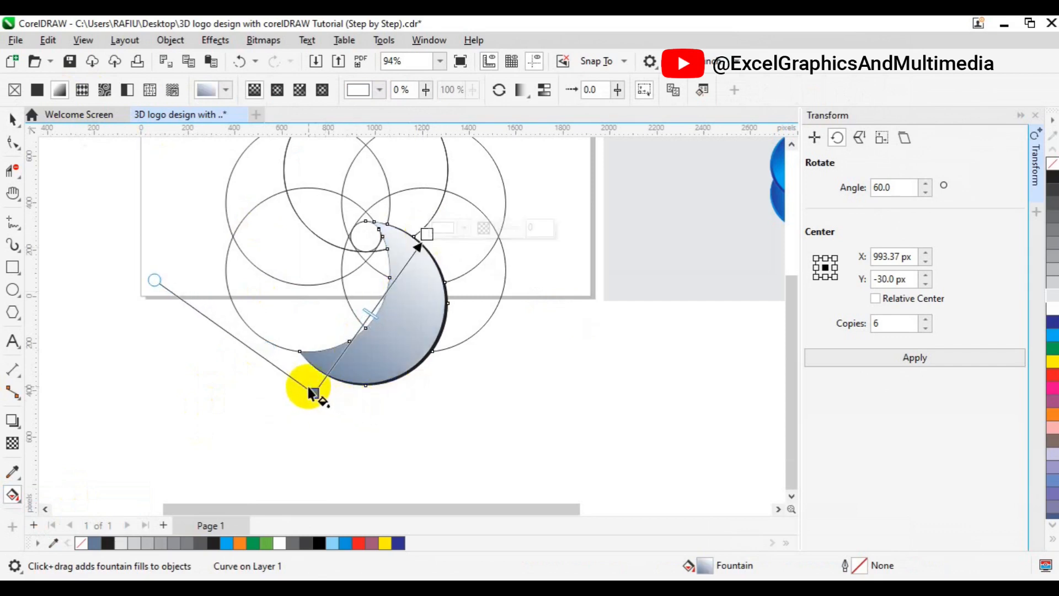
{"action": "left_click_drag", "start_coordinate": [315, 393], "coordinate": [328, 378]}
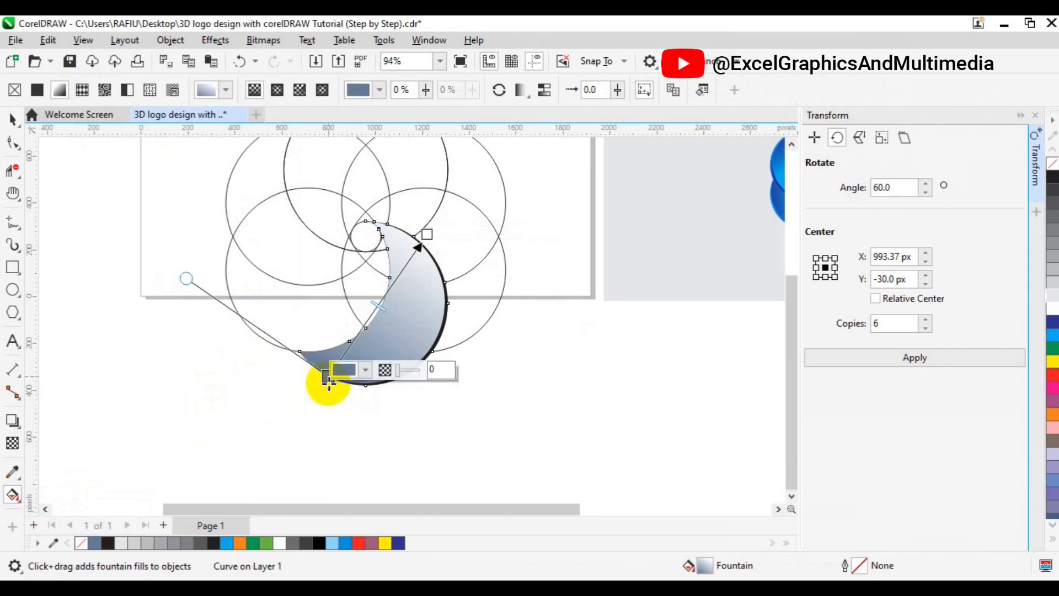
- Set the gradient's lower-left color node to the dark blue sampled from the color palette
{"action": "left_click", "coordinate": [364, 370]}
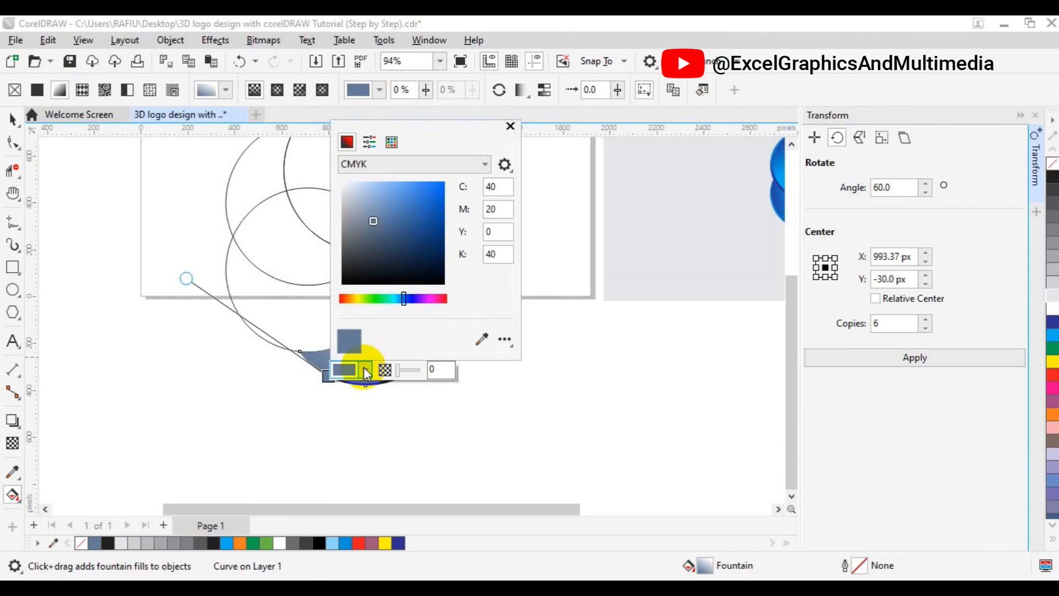
{"action": "left_click", "coordinate": [481, 341]}
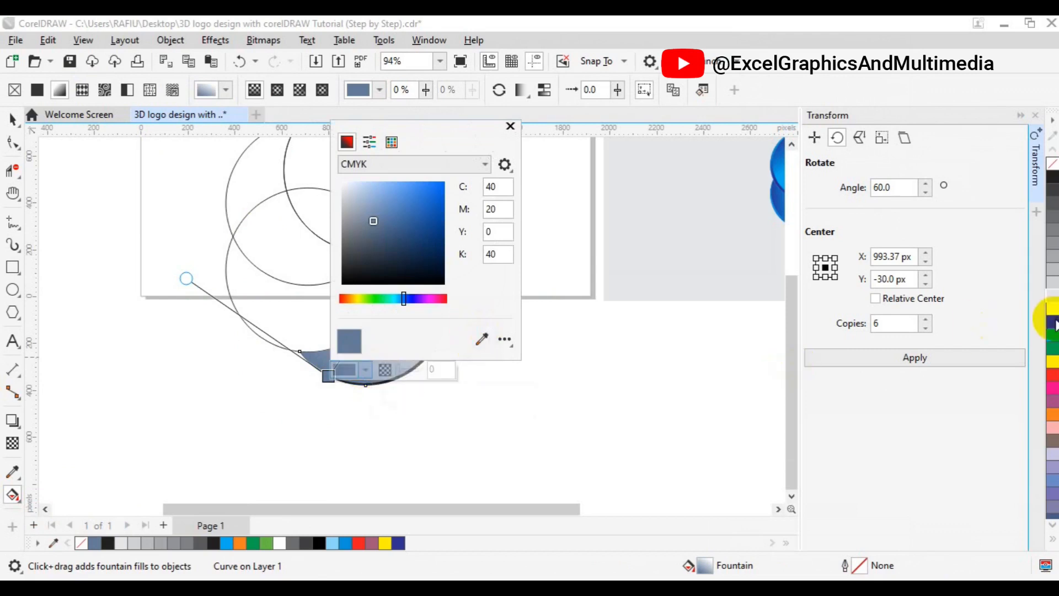
{"action": "left_click", "coordinate": [482, 340]}
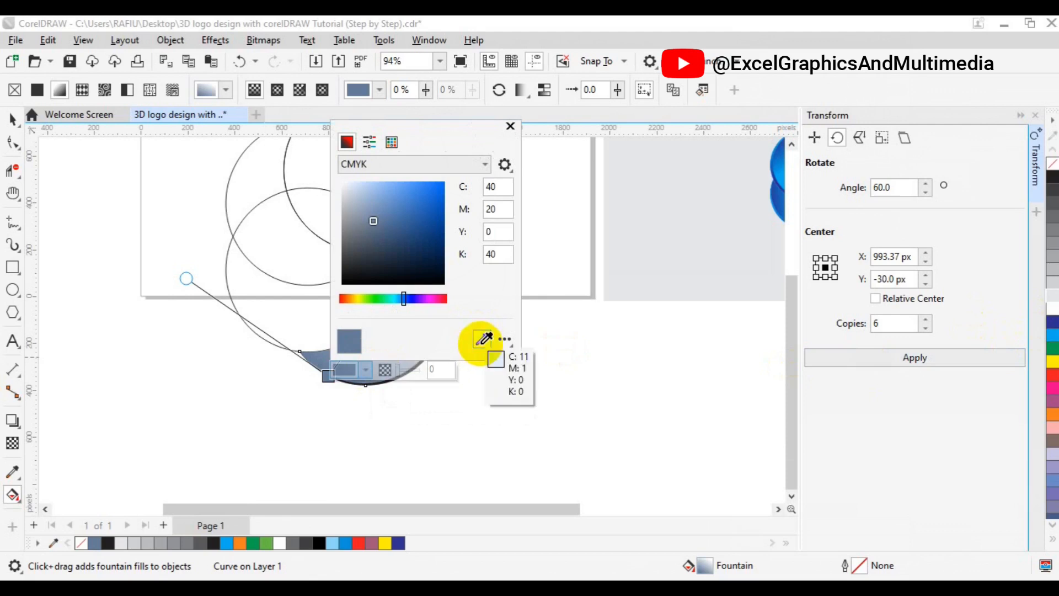
{"action": "left_click", "coordinate": [1055, 318]}
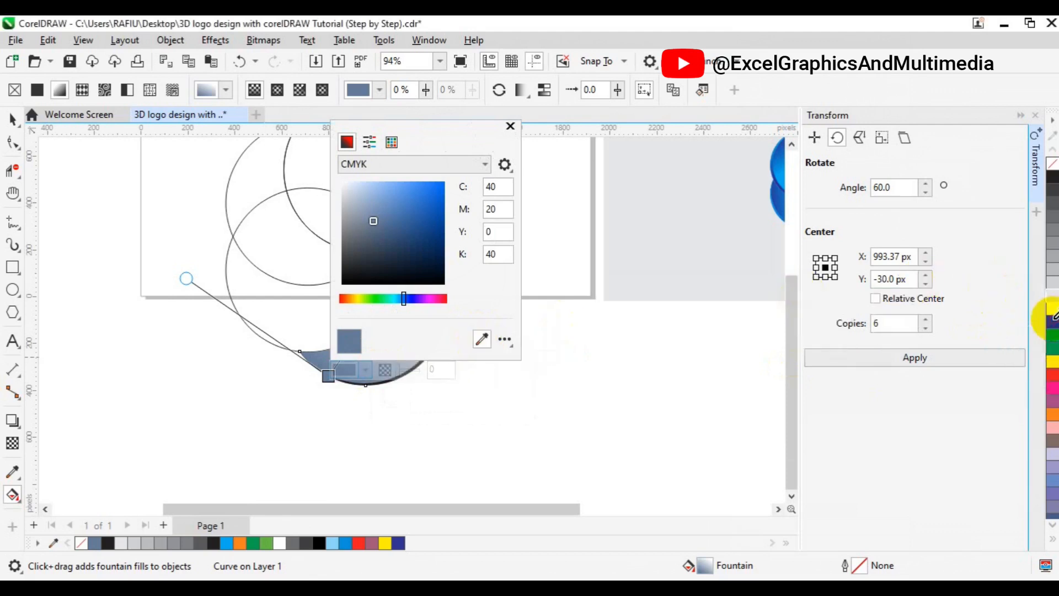
{"action": "left_click", "coordinate": [326, 376]}
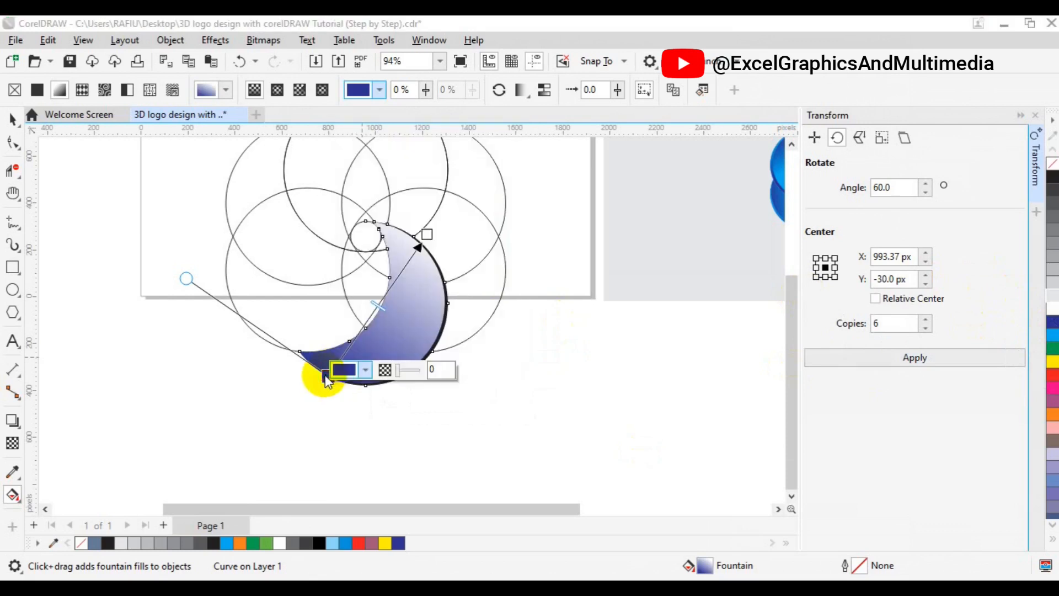
- Set the crescent gradient's upper-right end node to the dark blue (C100 M100 Y0 K0) sampled from the color palette
{"action": "left_click", "coordinate": [428, 231]}
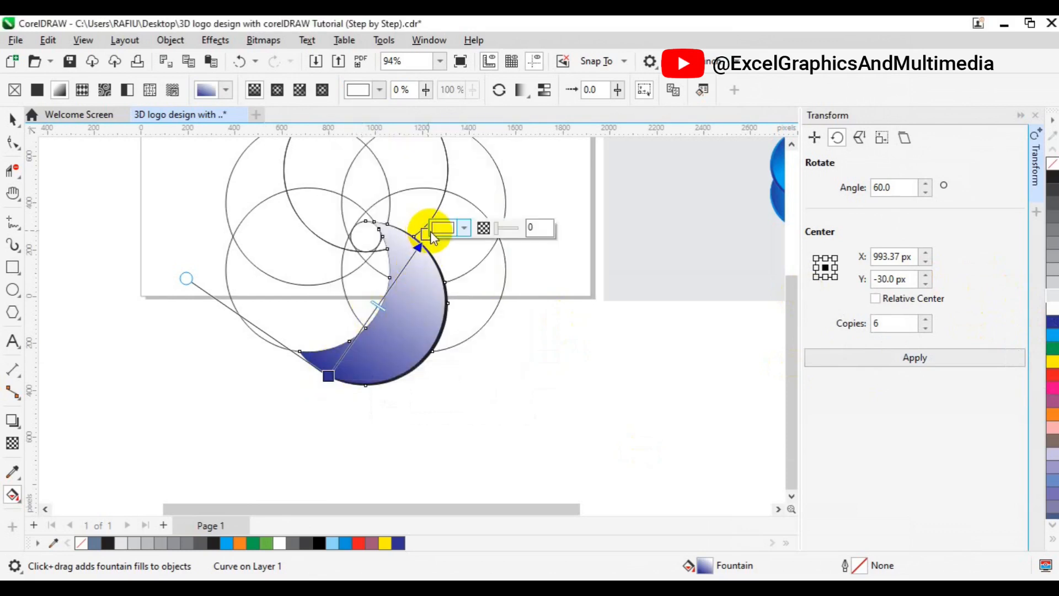
{"action": "left_click", "coordinate": [462, 231]}
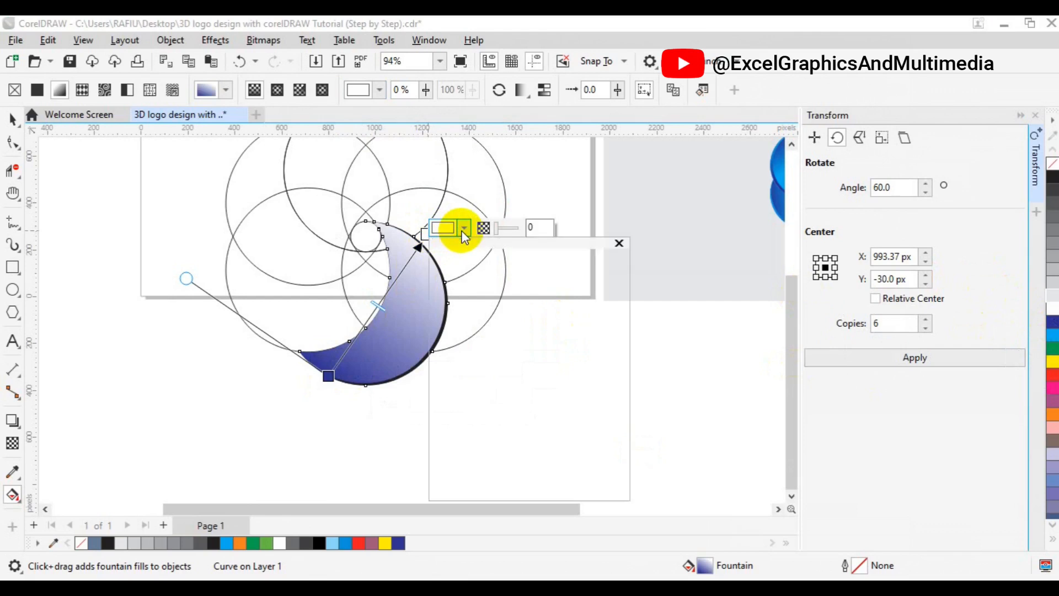
{"action": "left_click", "coordinate": [588, 465]}
{"action": "left_click", "coordinate": [1053, 324]}
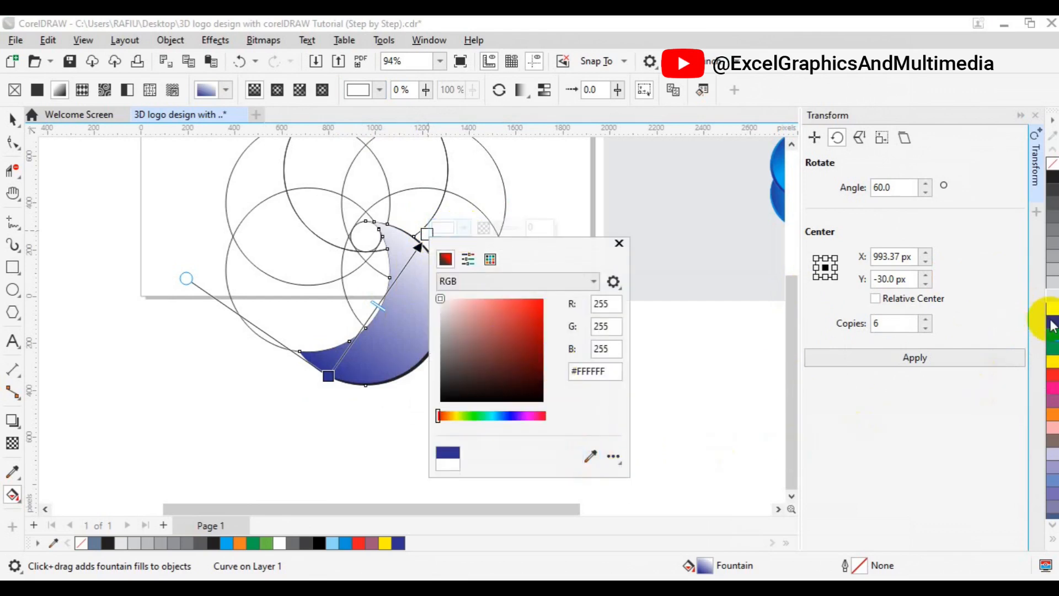
{"action": "left_click", "coordinate": [1053, 324]}
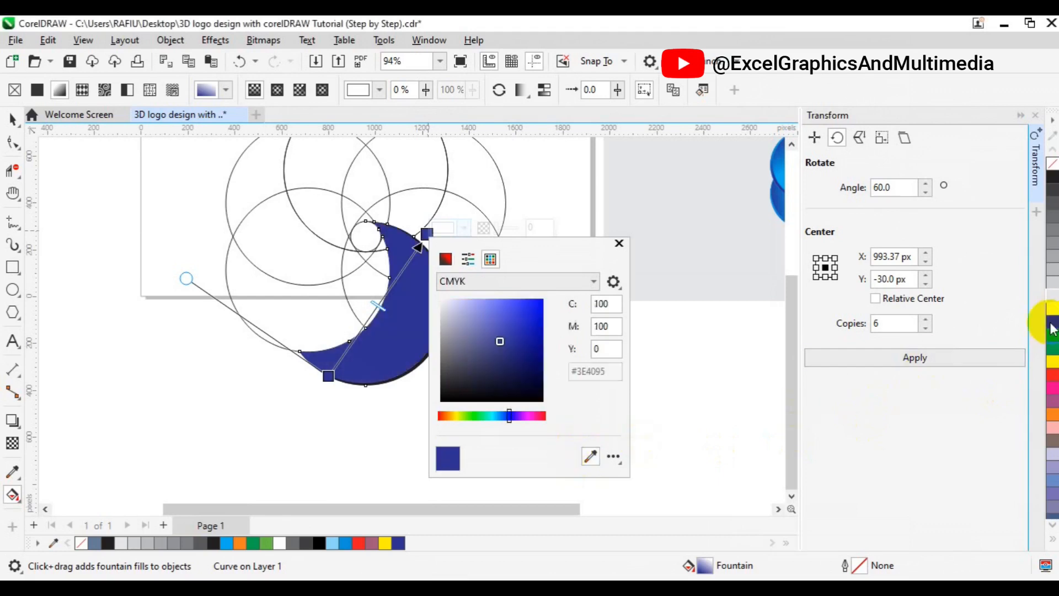
- Add a color node at 57% along the crescent's gradient and color it the bright light blue sampled from the palette
{"action": "left_click", "coordinate": [383, 294]}
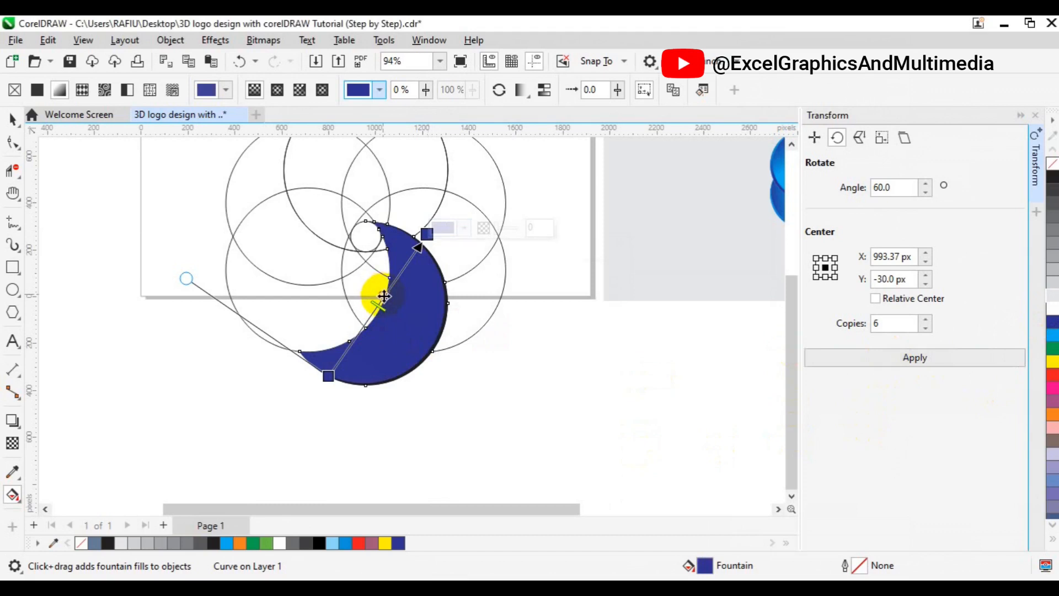
{"action": "double_click", "coordinate": [384, 296]}
{"action": "left_click", "coordinate": [420, 290]}
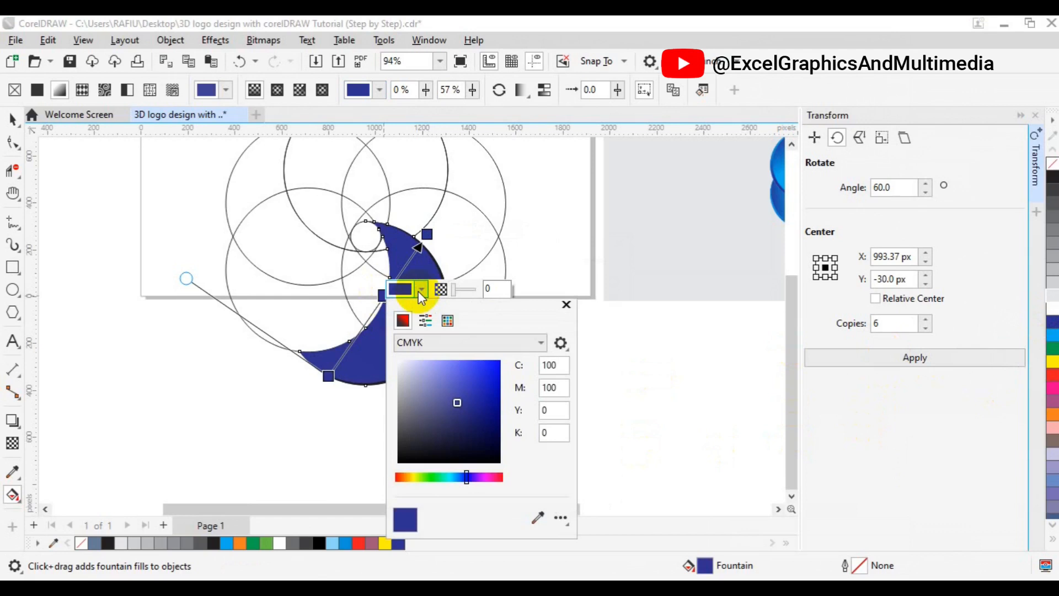
{"action": "left_click", "coordinate": [537, 519]}
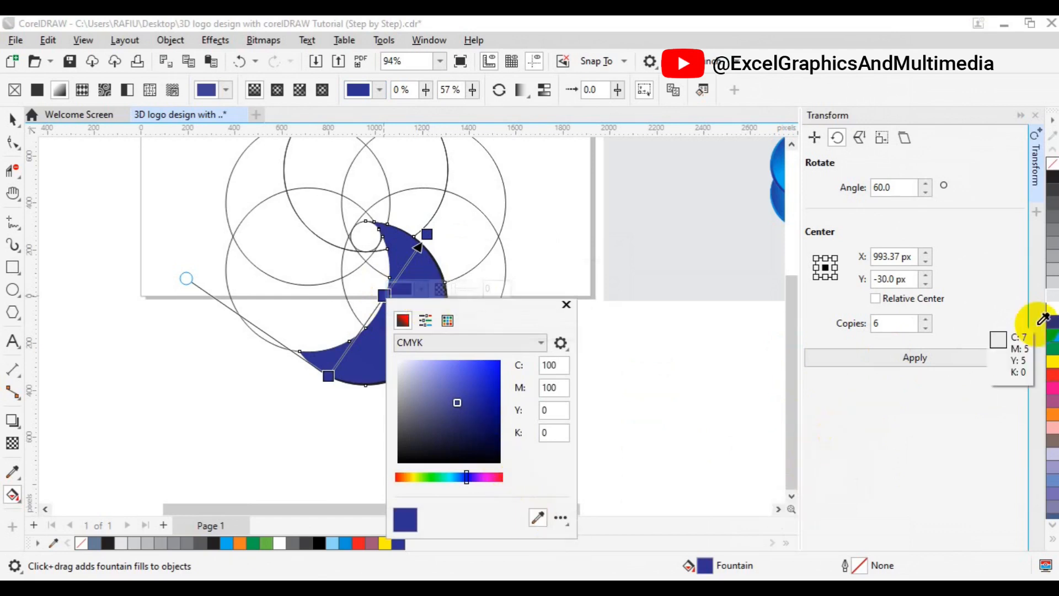
{"action": "left_click", "coordinate": [1056, 330]}
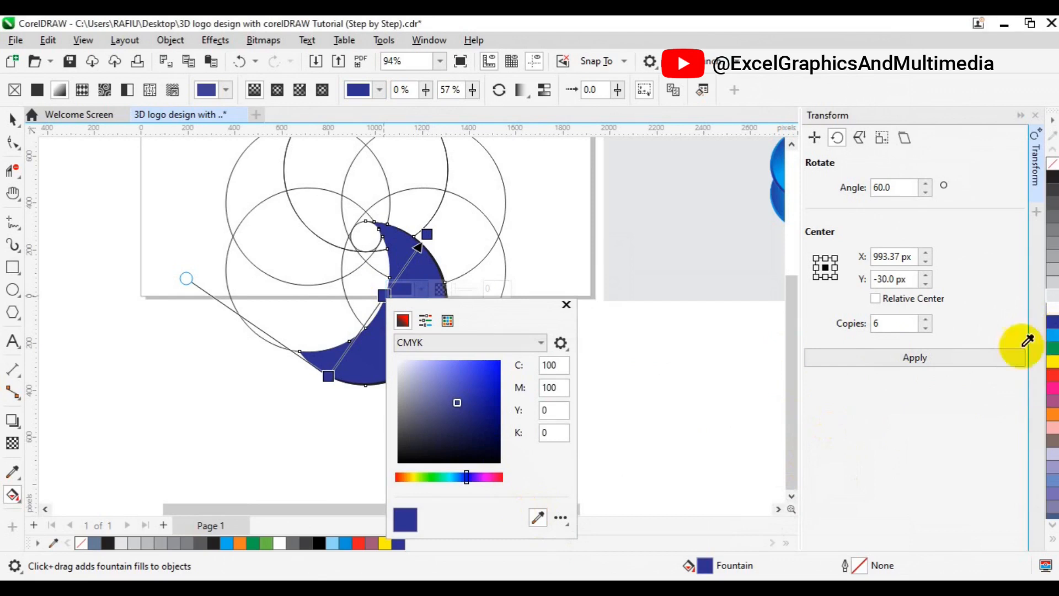
- Add a second color node at 42% along the crescent's gradient and give it the same palette light blue
{"action": "left_click", "coordinate": [368, 316]}
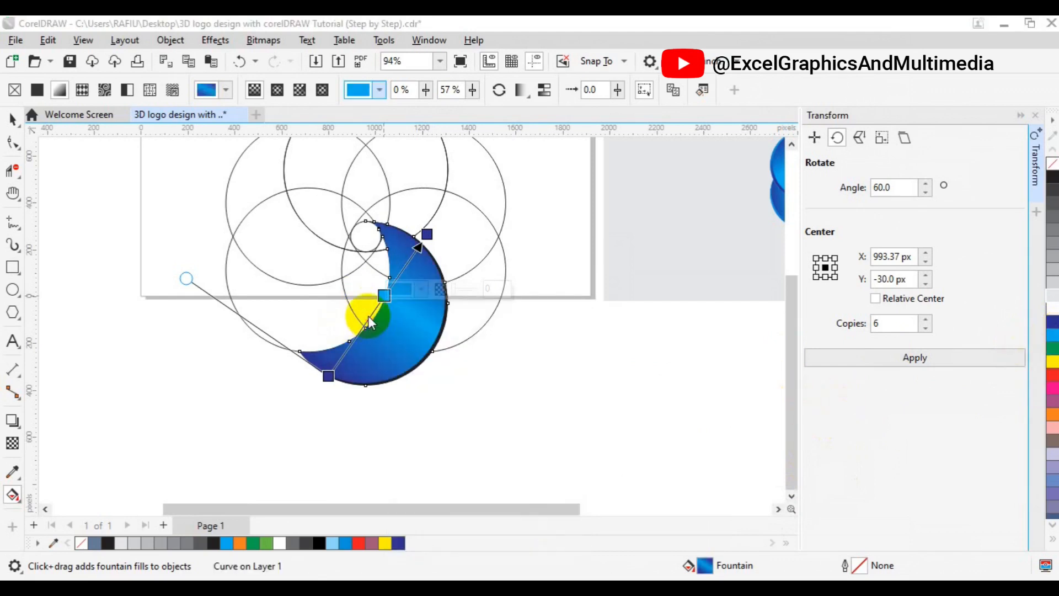
{"action": "left_click", "coordinate": [368, 315]}
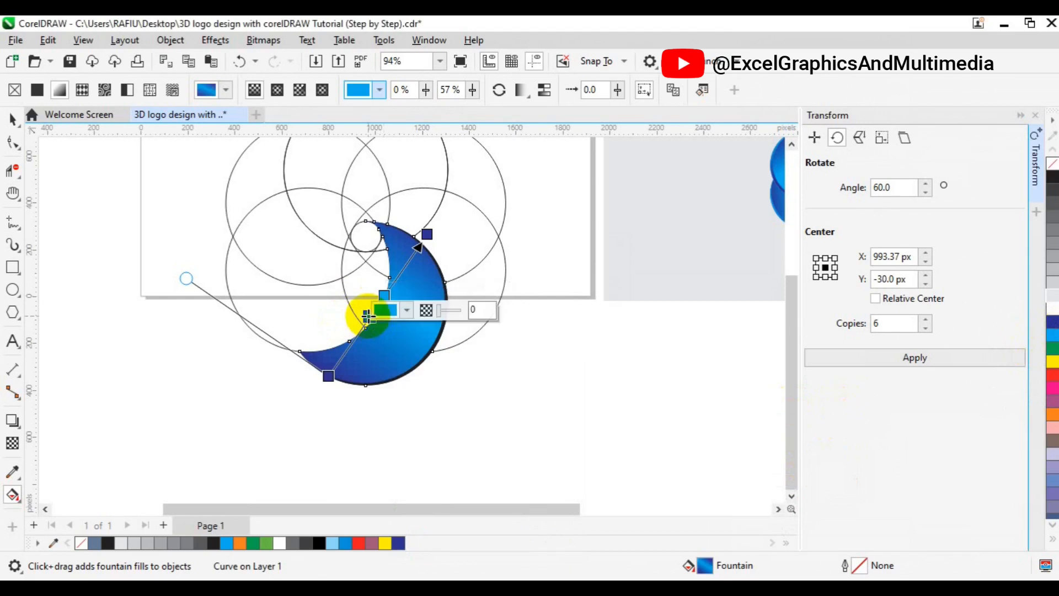
{"action": "left_click", "coordinate": [404, 312]}
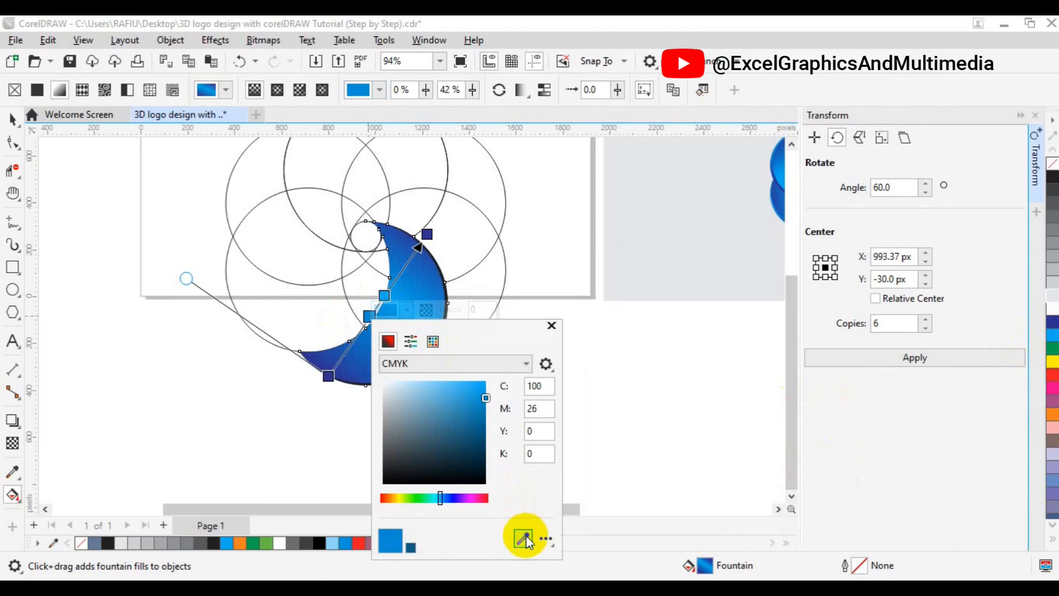
{"action": "left_click", "coordinate": [524, 538]}
{"action": "left_click", "coordinate": [1054, 336]}
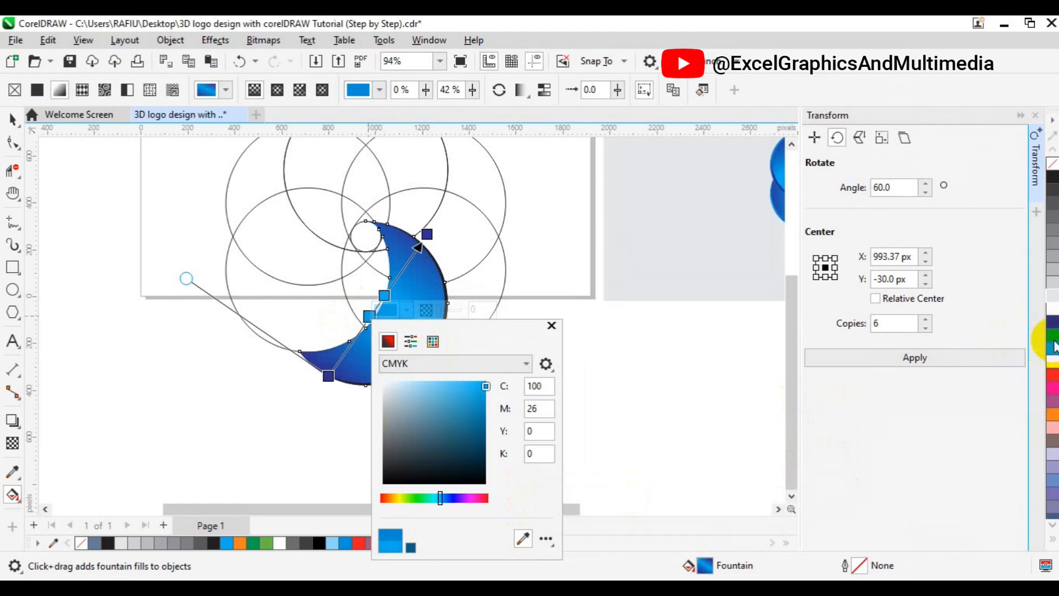
{"action": "left_click", "coordinate": [364, 316]}
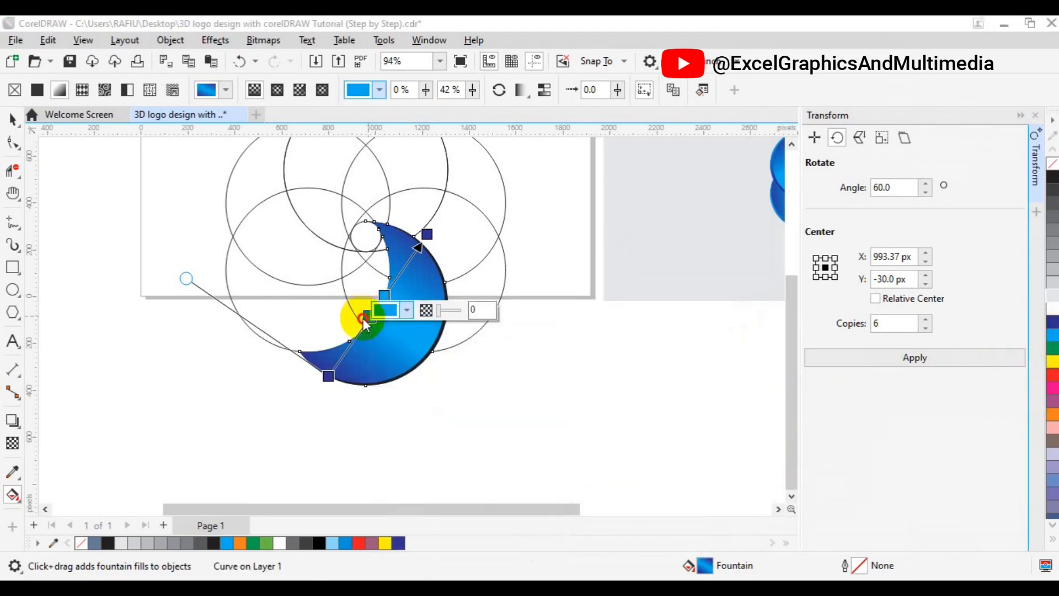
- Reshape the crescent's gradient by shifting its end nodes slightly, skewing its angle, and moving the lower middle node to 47%
{"action": "left_click", "coordinate": [327, 375]}
{"action": "left_click_drag", "start_coordinate": [329, 376], "coordinate": [348, 377]}
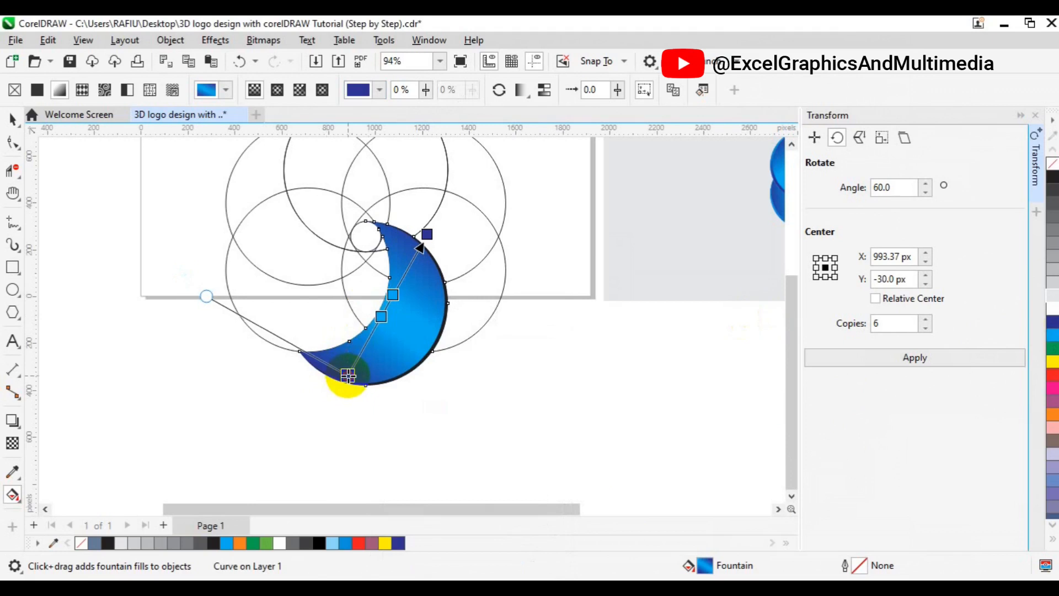
{"action": "left_click_drag", "start_coordinate": [202, 295], "coordinate": [254, 267]}
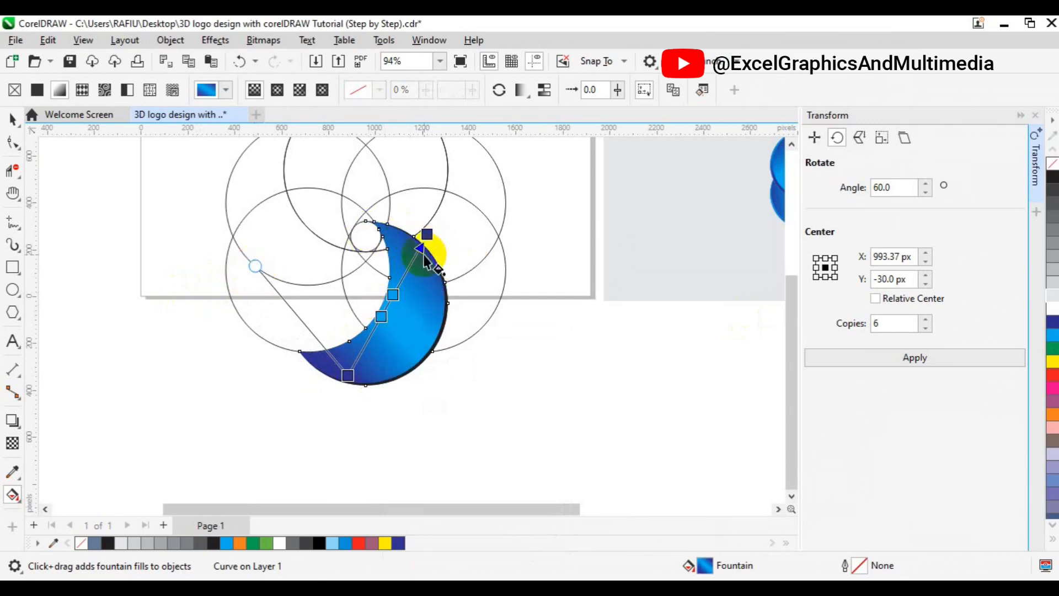
{"action": "left_click_drag", "start_coordinate": [426, 236], "coordinate": [424, 227]}
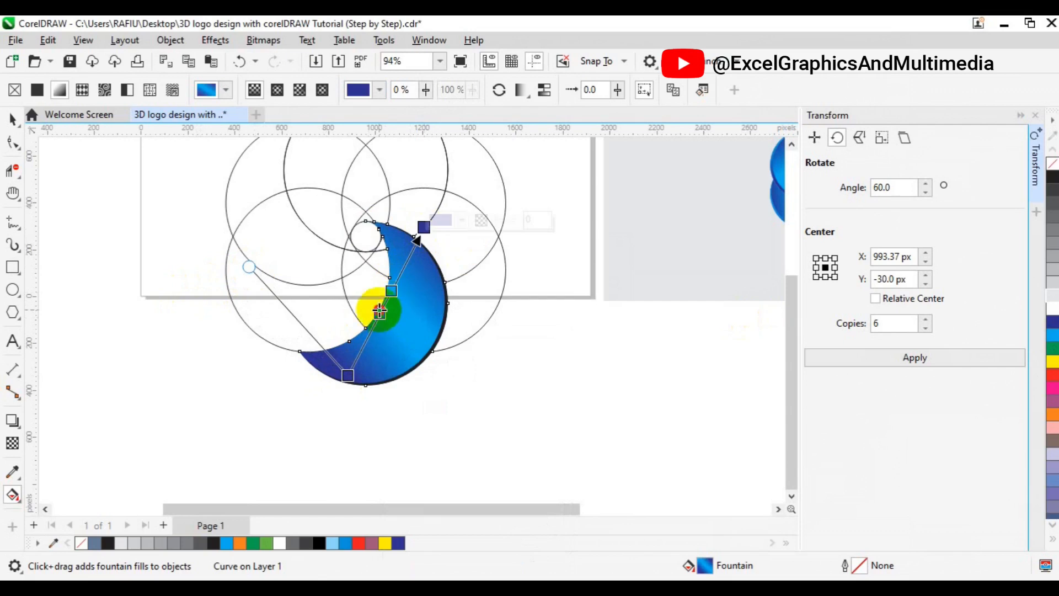
{"action": "left_click_drag", "start_coordinate": [380, 313], "coordinate": [384, 305]}
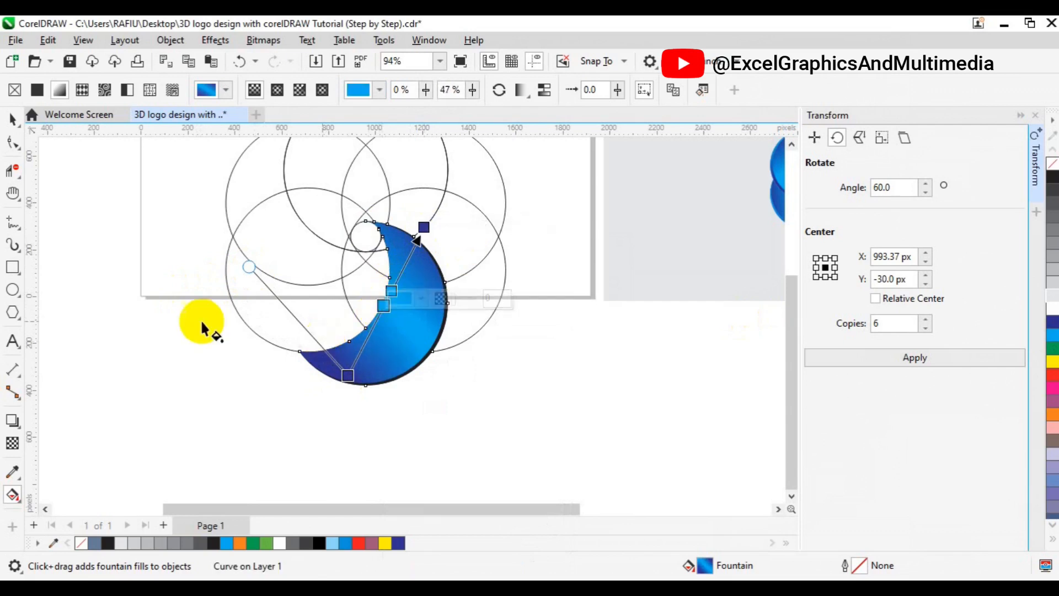
- Copy the crescent's gradient fill onto the thin black rim along its outer edge
{"action": "left_click", "coordinate": [14, 120]}
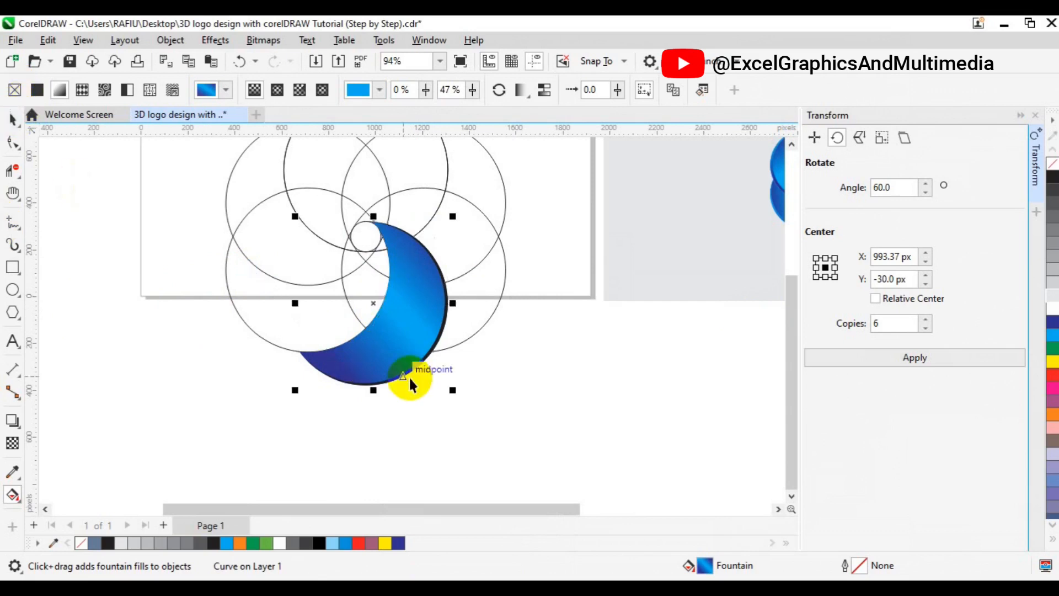
{"action": "key", "text": "space"}
{"action": "left_click_drag", "start_coordinate": [504, 353], "coordinate": [420, 362]}
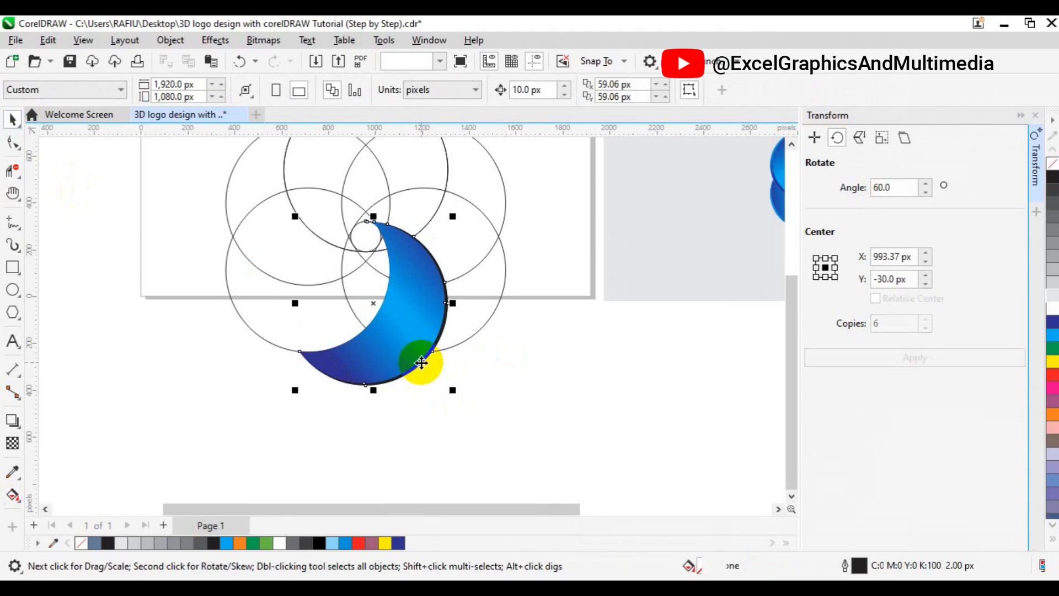
{"action": "left_click_drag", "start_coordinate": [421, 362], "coordinate": [470, 363]}
{"action": "key", "text": "Escape"}
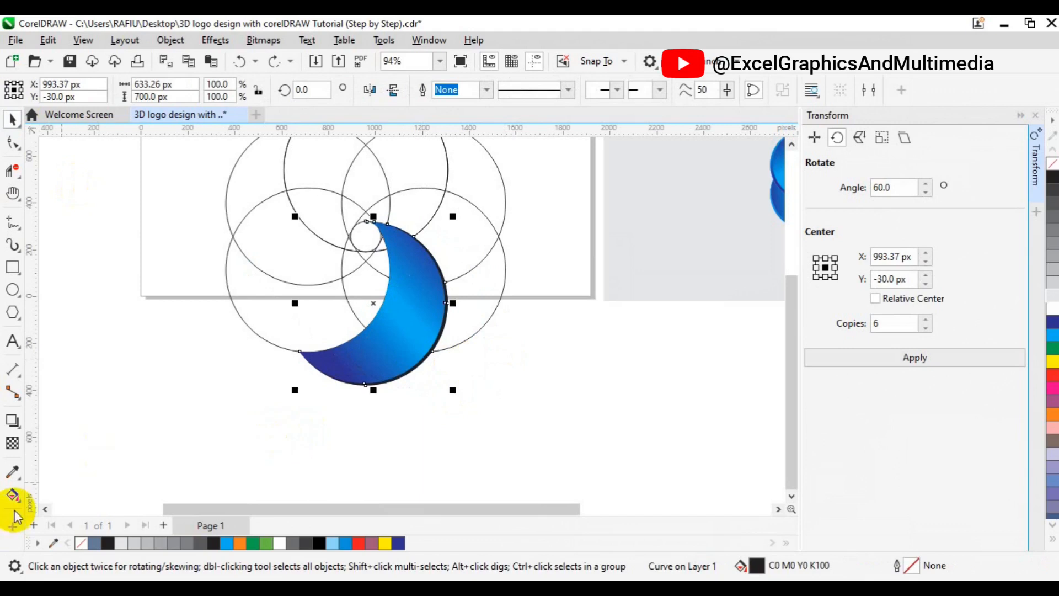
{"action": "left_click_drag", "start_coordinate": [13, 505], "coordinate": [70, 497]}
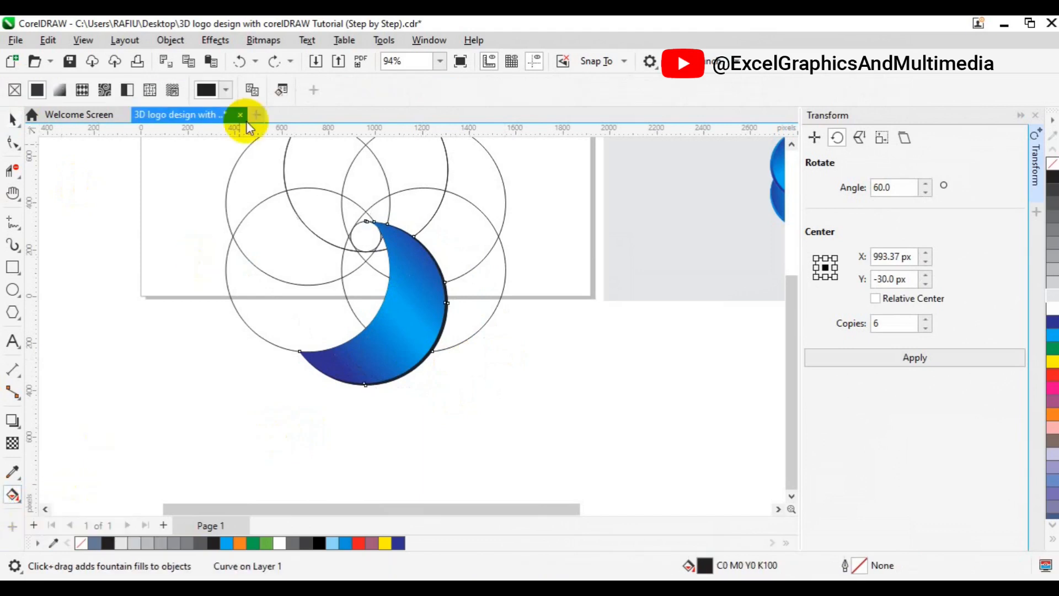
{"action": "left_click", "coordinate": [257, 93]}
{"action": "left_click", "coordinate": [385, 323]}
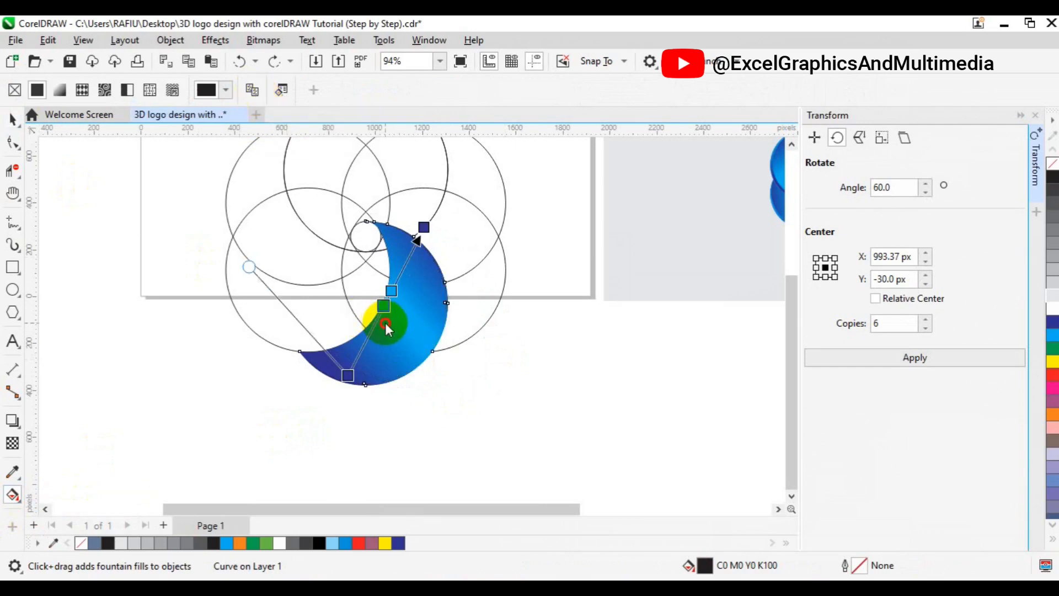
- Set the upper-right end node of the rim's gradient to light blue from the CMYK palette
{"action": "left_click", "coordinate": [424, 226]}
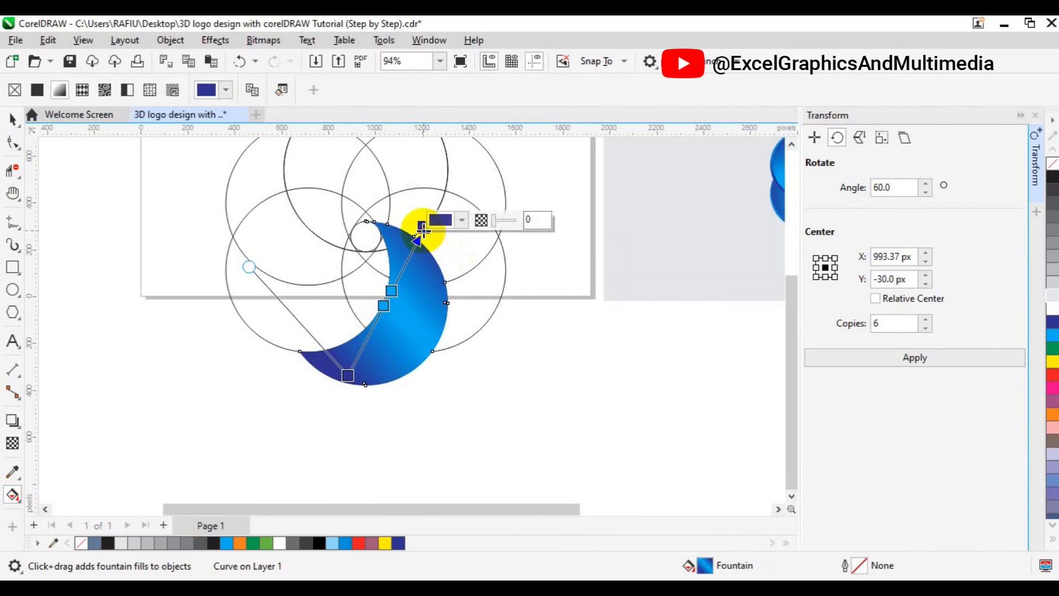
{"action": "left_click", "coordinate": [463, 219]}
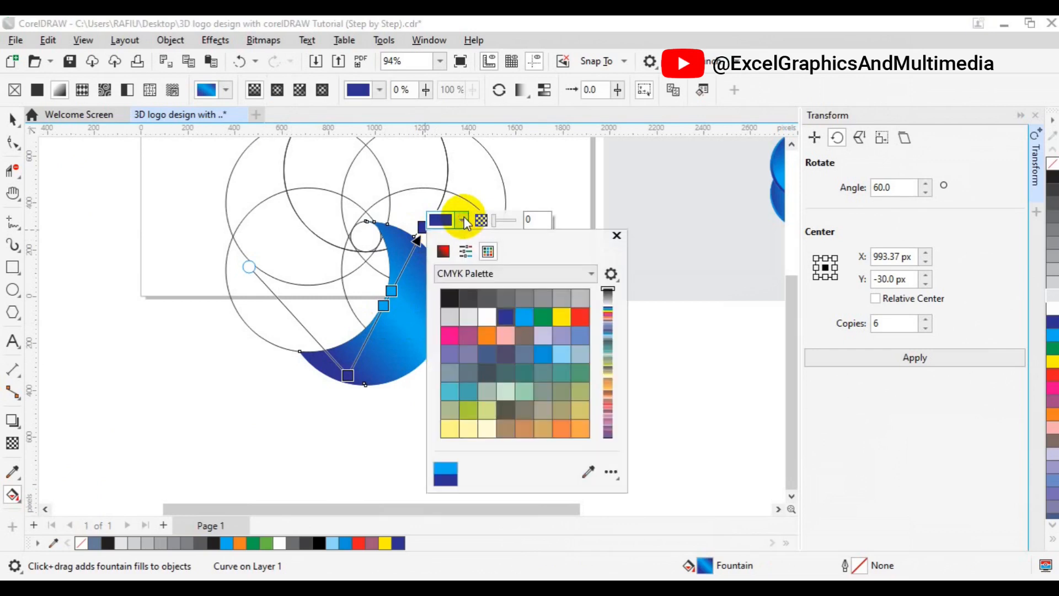
{"action": "left_click", "coordinate": [522, 322]}
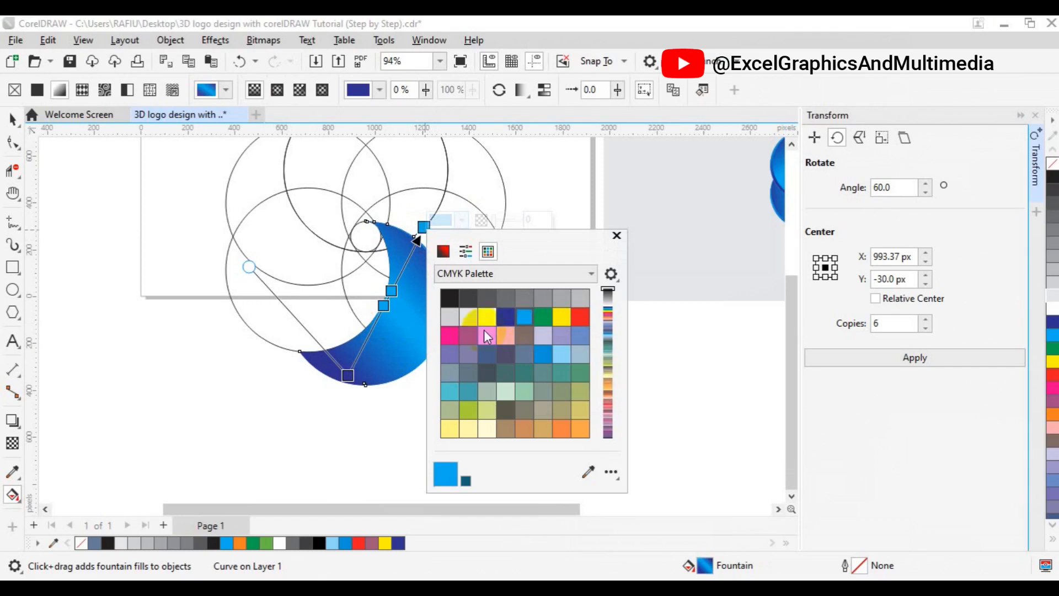
- Set the lower-left start node of the rim's gradient to light blue from the CMYK palette
{"action": "left_click", "coordinate": [353, 379]}
{"action": "left_click", "coordinate": [348, 378]}
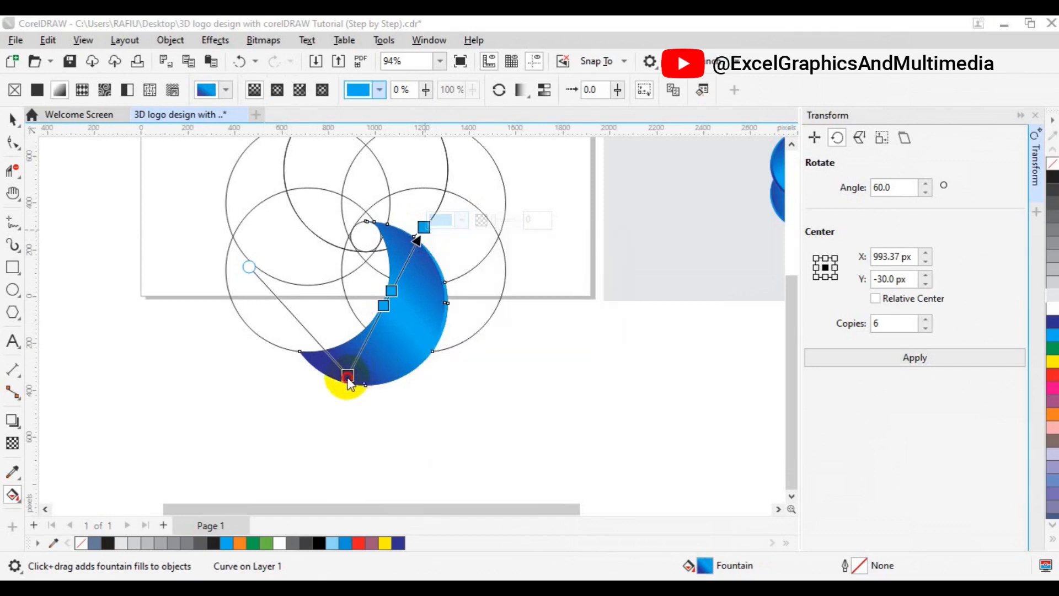
{"action": "left_click", "coordinate": [348, 377]}
{"action": "left_click", "coordinate": [385, 370]}
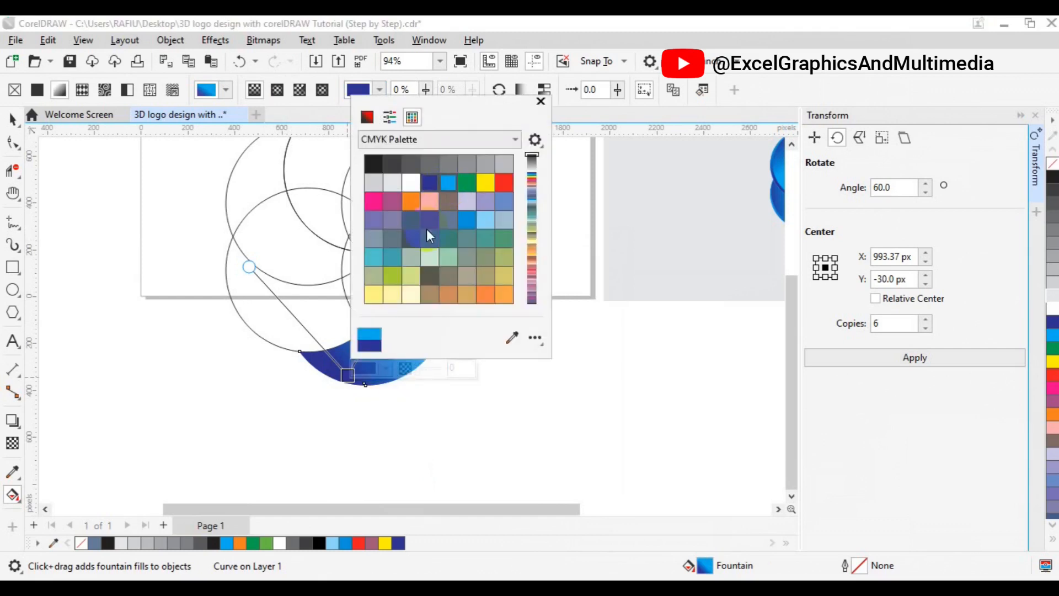
{"action": "left_click", "coordinate": [351, 382]}
{"action": "left_click", "coordinate": [444, 186]}
{"action": "left_click", "coordinate": [294, 316]}
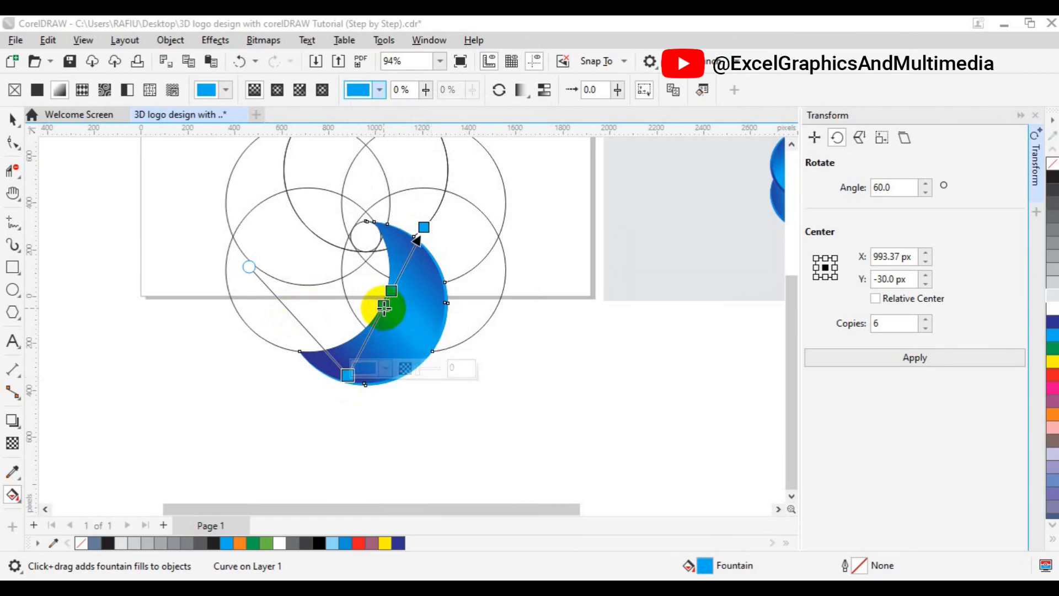
- Change the 47% node of the rim's gradient to dark blue from the CMYK palette
{"action": "left_click", "coordinate": [383, 308]}
{"action": "left_click", "coordinate": [384, 308]}
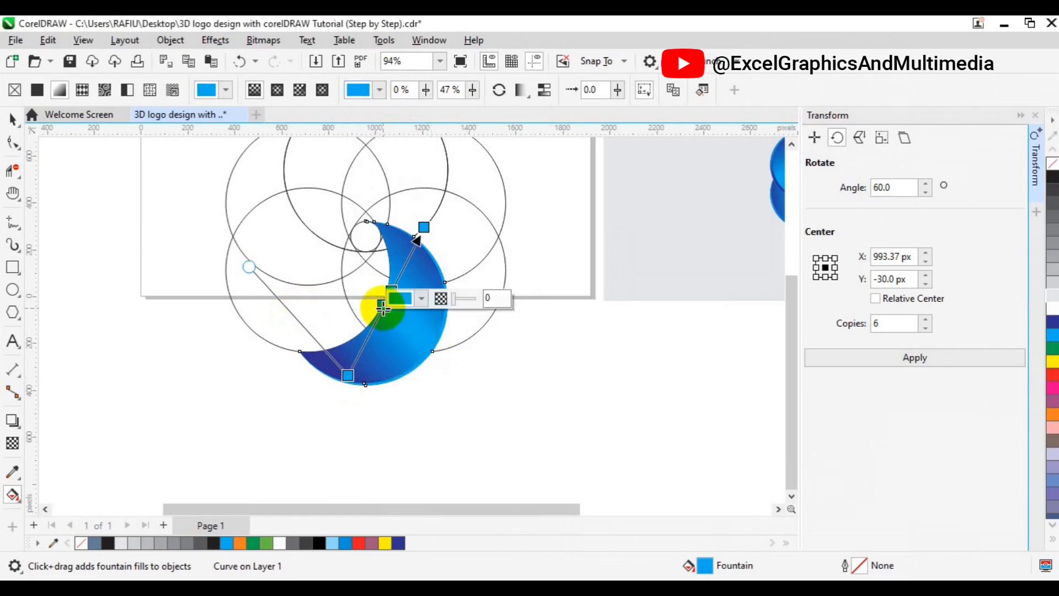
{"action": "left_click", "coordinate": [423, 300]}
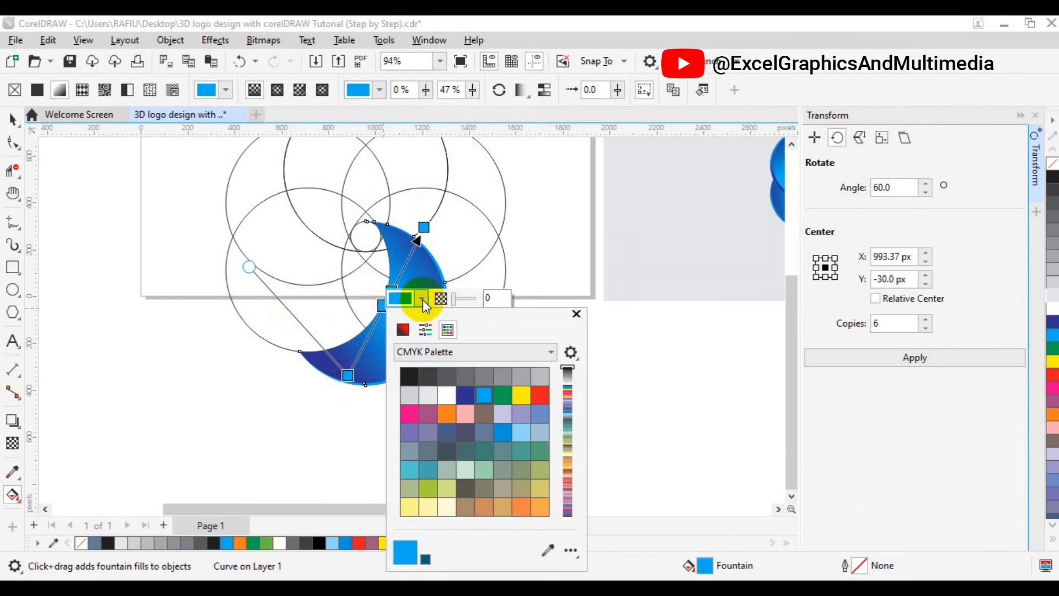
{"action": "left_click", "coordinate": [469, 391]}
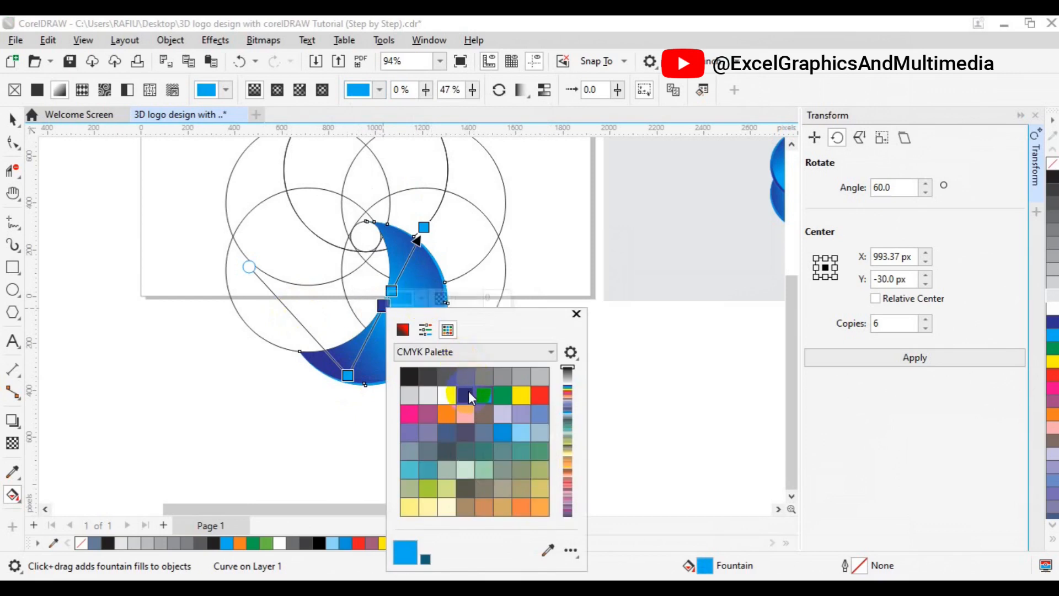
- Change the 57% node of the rim's gradient to the same dark blue from the CMYK palette
{"action": "left_click", "coordinate": [390, 296]}
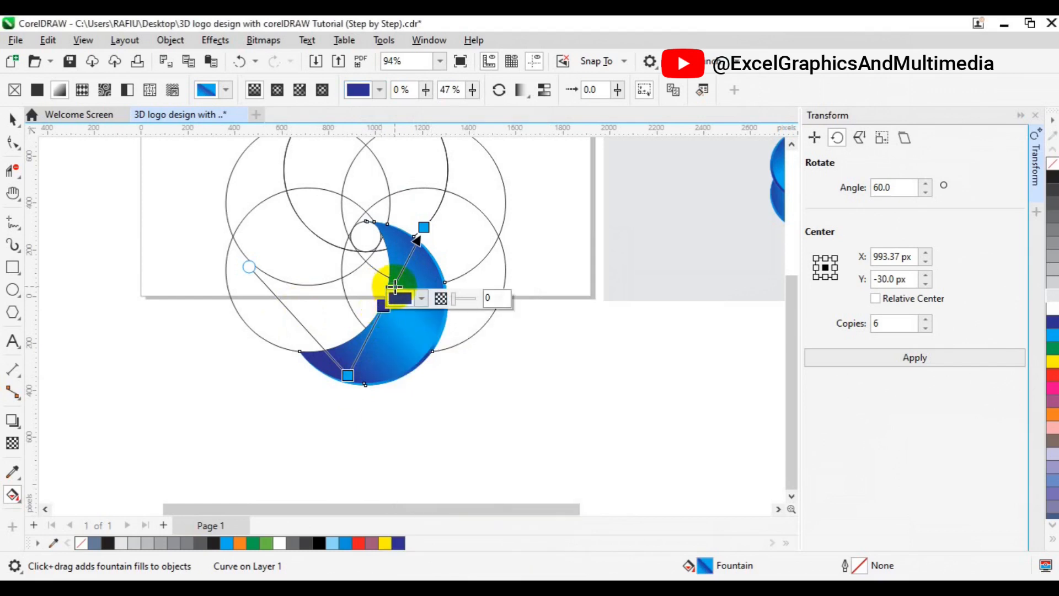
{"action": "left_click_drag", "start_coordinate": [395, 286], "coordinate": [426, 291]}
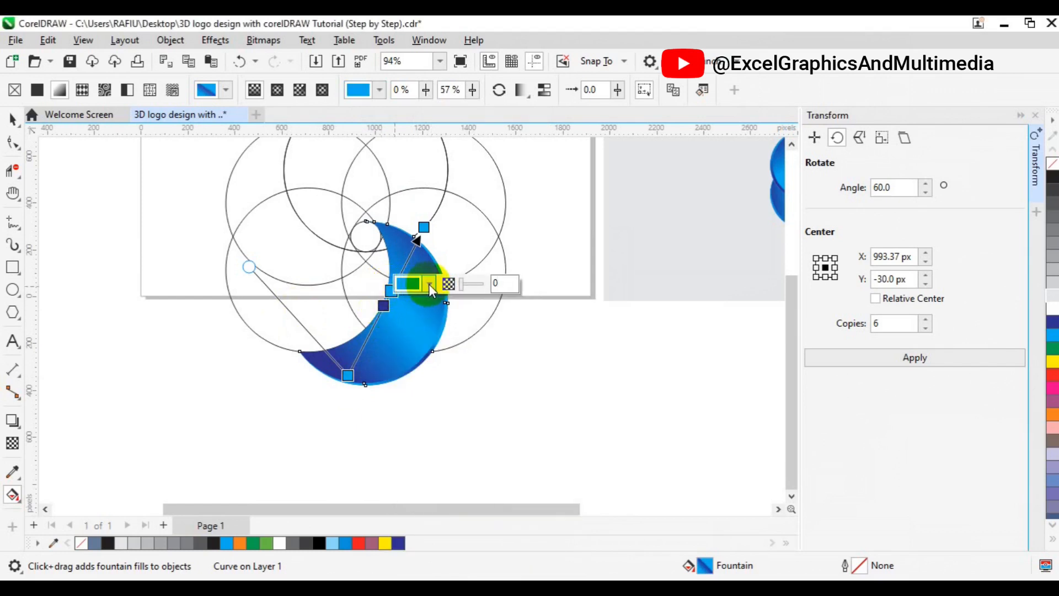
{"action": "left_click", "coordinate": [428, 284]}
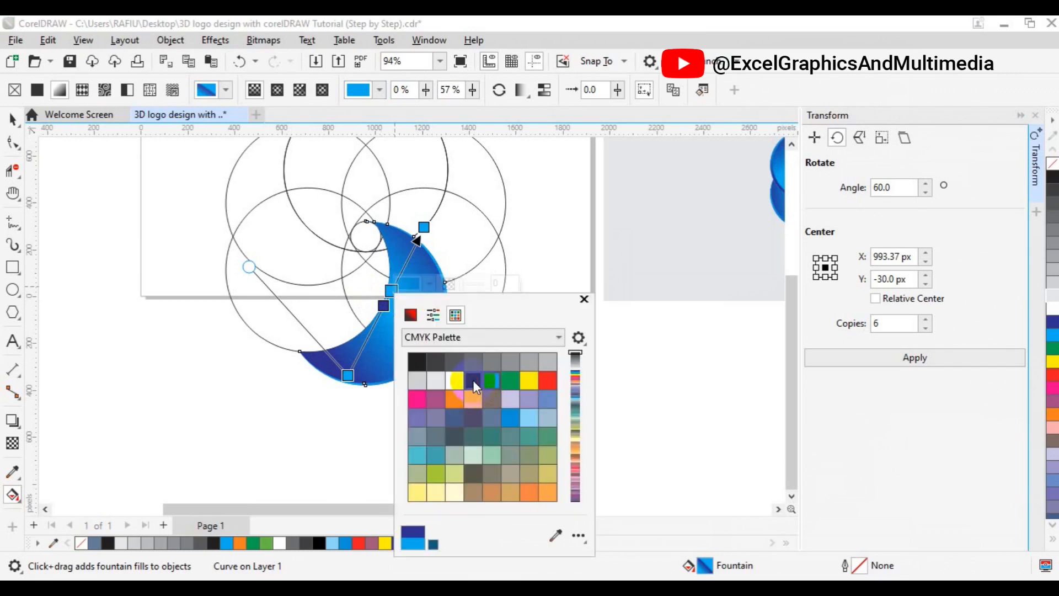
{"action": "left_click", "coordinate": [473, 381]}
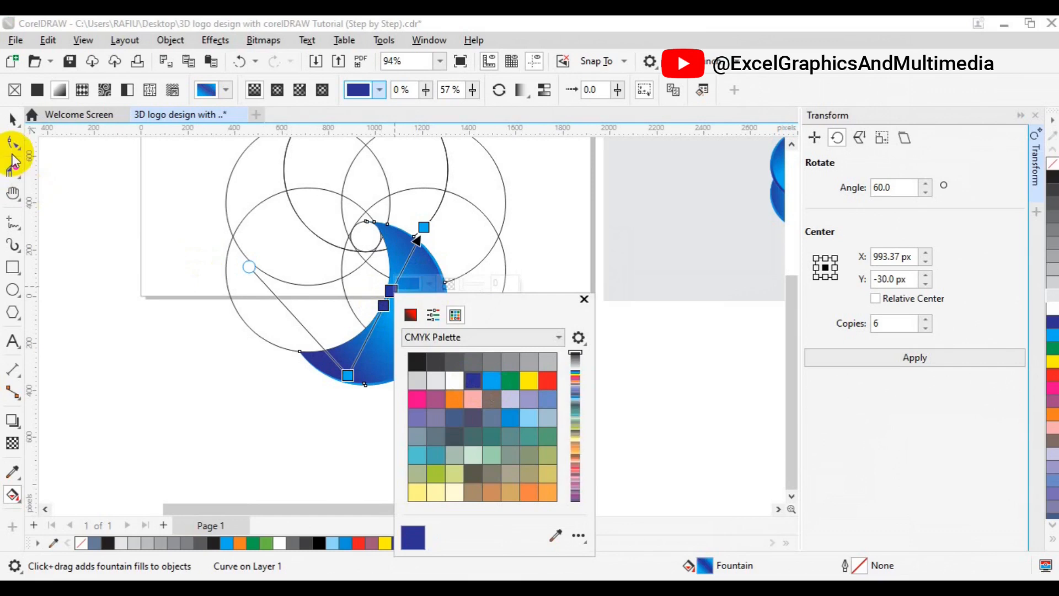
- Group the blue crescent petal with its thin gradient rim
{"action": "left_click", "coordinate": [11, 120]}
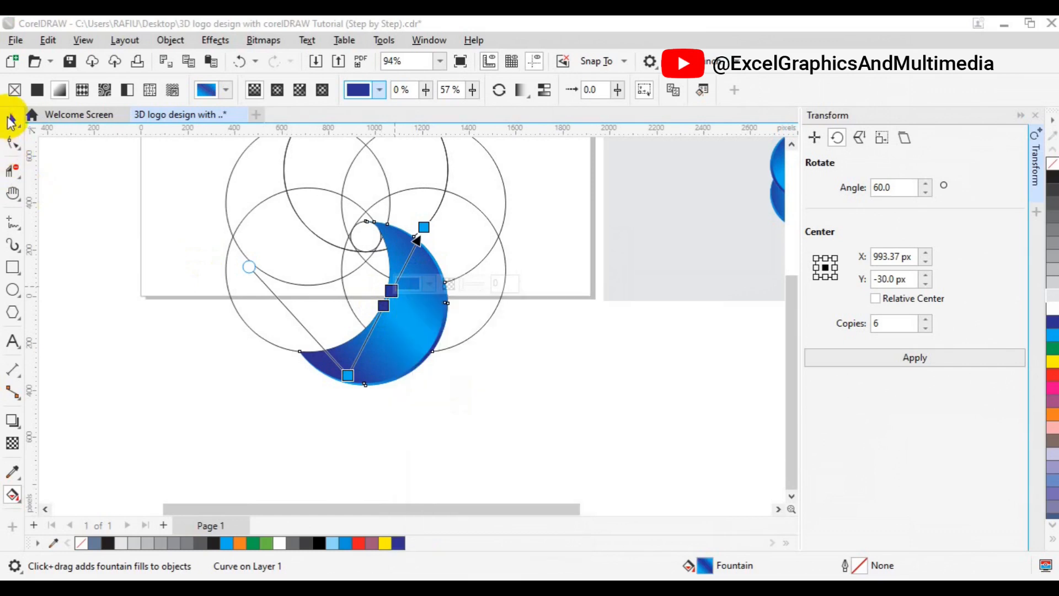
{"action": "left_click", "coordinate": [227, 352]}
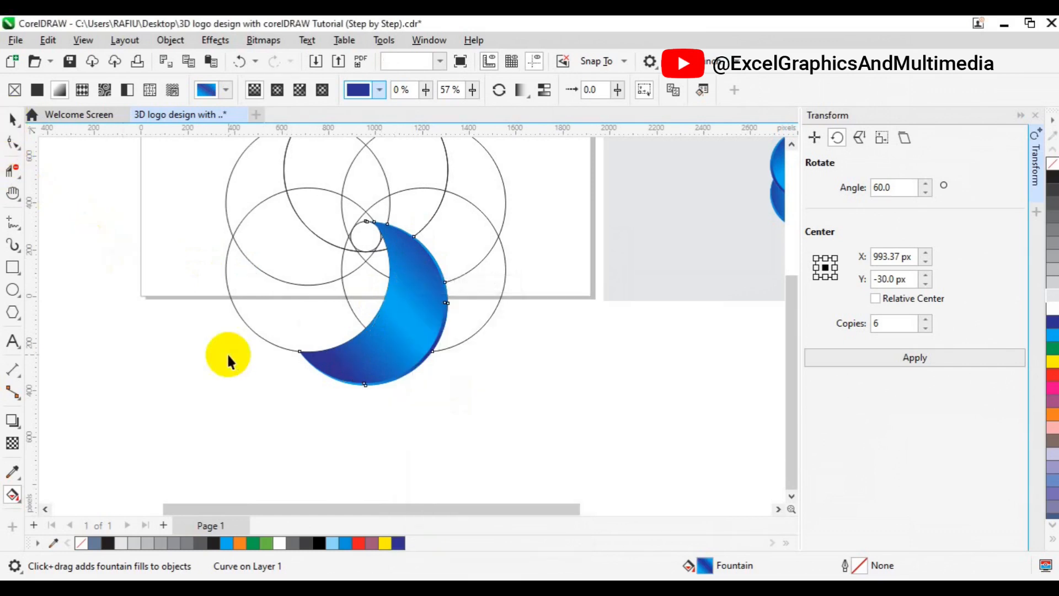
{"action": "left_click", "coordinate": [404, 340]}
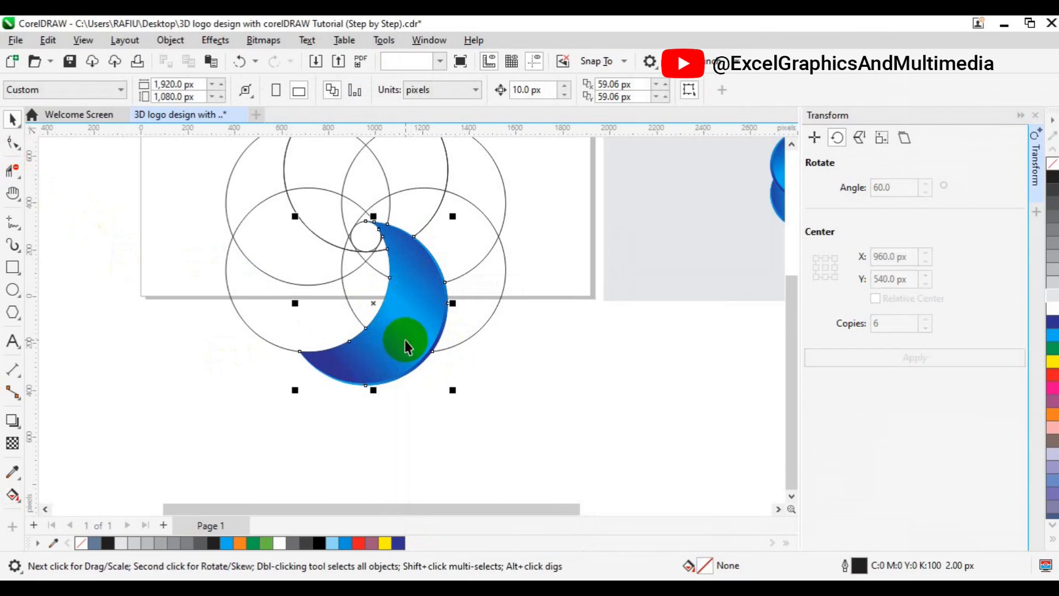
{"action": "left_click", "coordinate": [569, 320]}
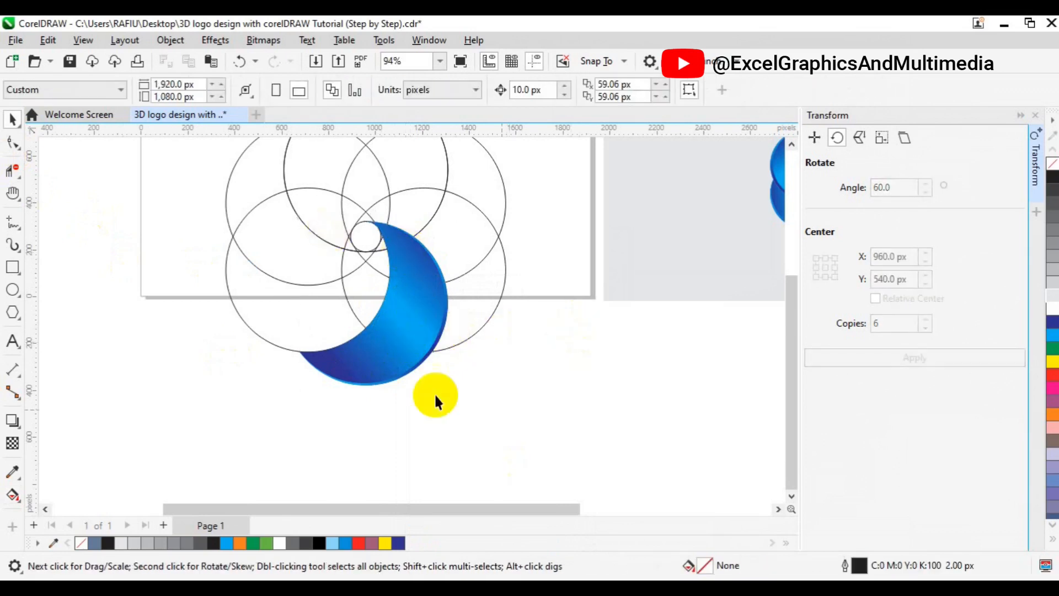
{"action": "left_click", "coordinate": [424, 360]}
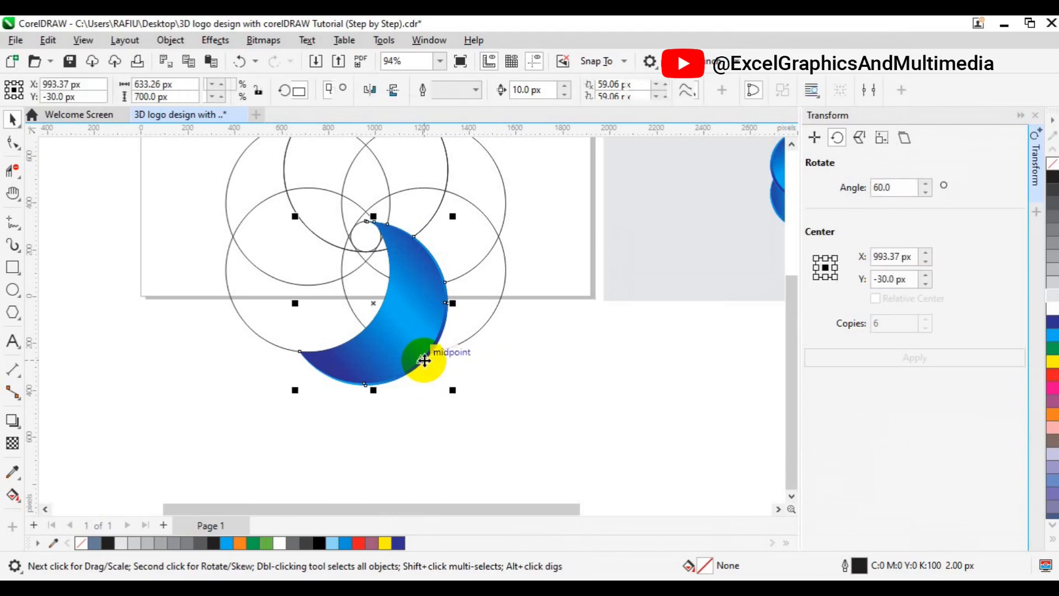
{"action": "left_click", "coordinate": [403, 334]}
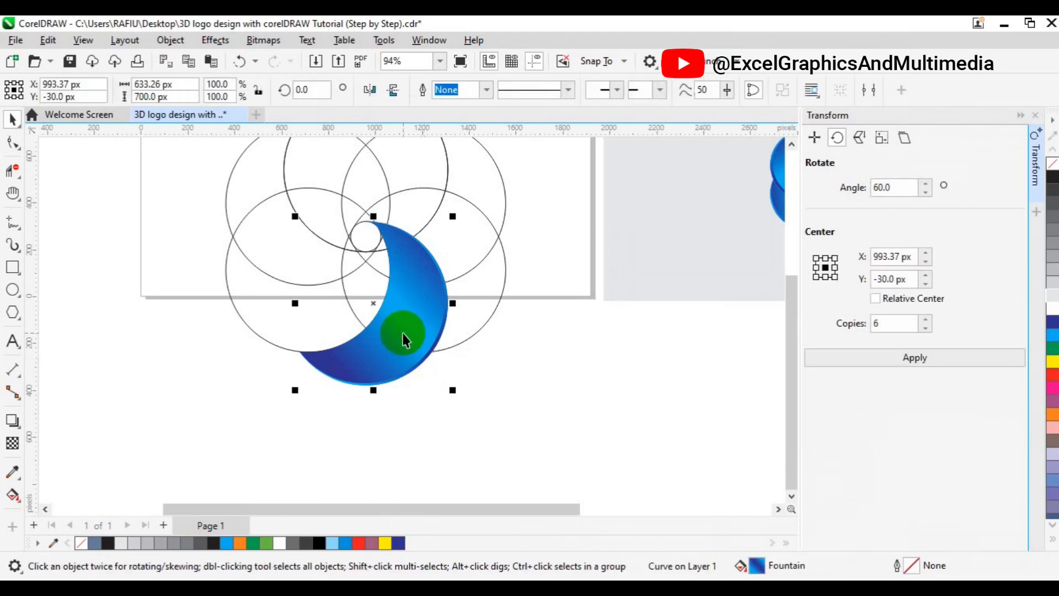
{"action": "left_click", "coordinate": [403, 335], "text": "shift"}
{"action": "left_click", "coordinate": [793, 94]}
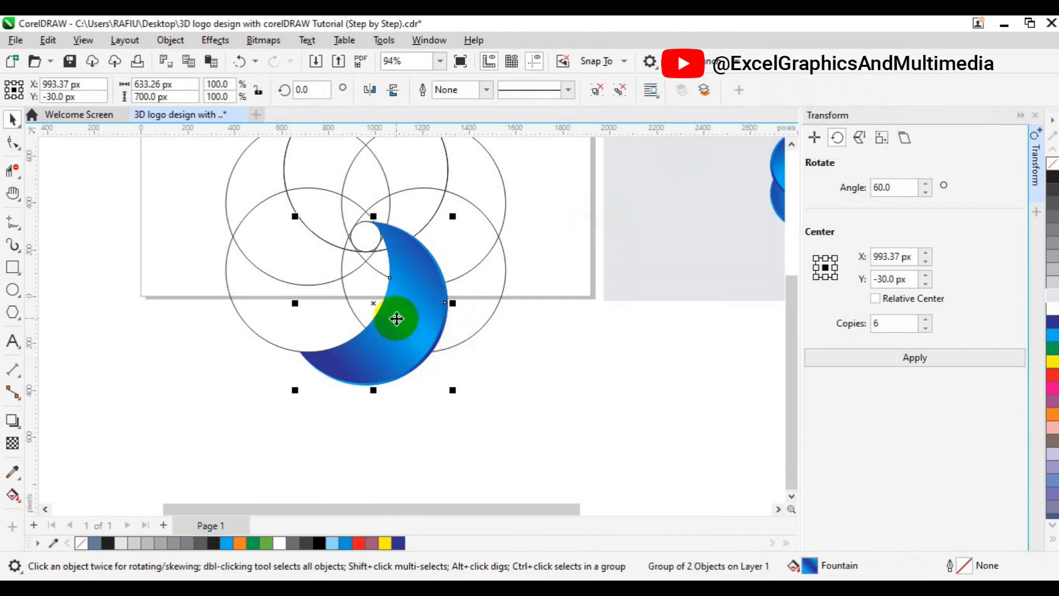
{"action": "left_click_drag", "start_coordinate": [396, 319], "coordinate": [341, 324]}
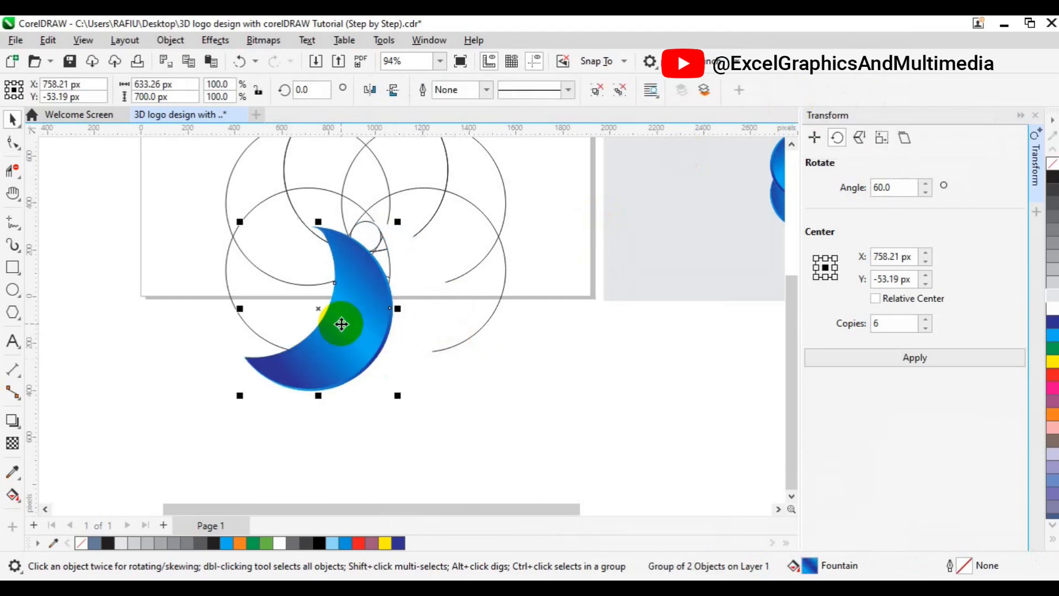
{"action": "key", "text": "ctrl+z"}
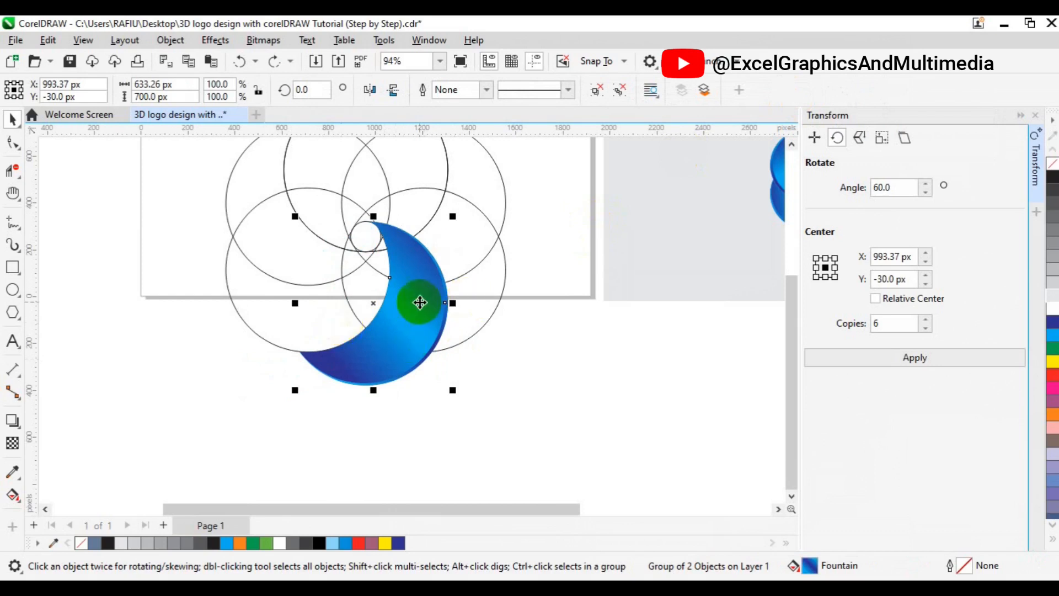
- Move the petal group's rotation center to the small circle's center and create 6 copies rotated by 60°
{"action": "left_click", "coordinate": [404, 335]}
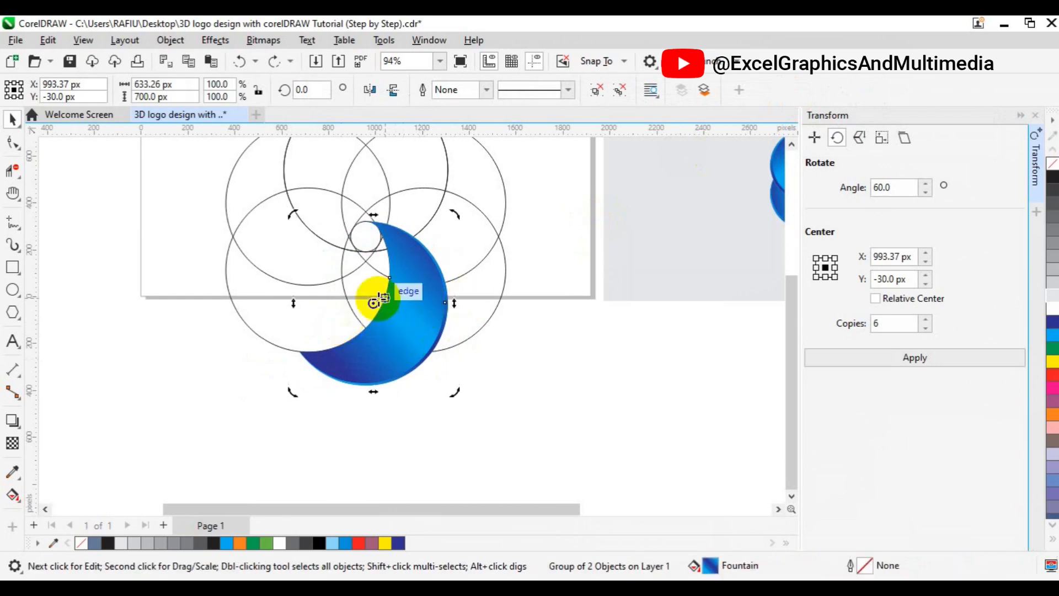
{"action": "left_click_drag", "start_coordinate": [373, 304], "coordinate": [365, 236]}
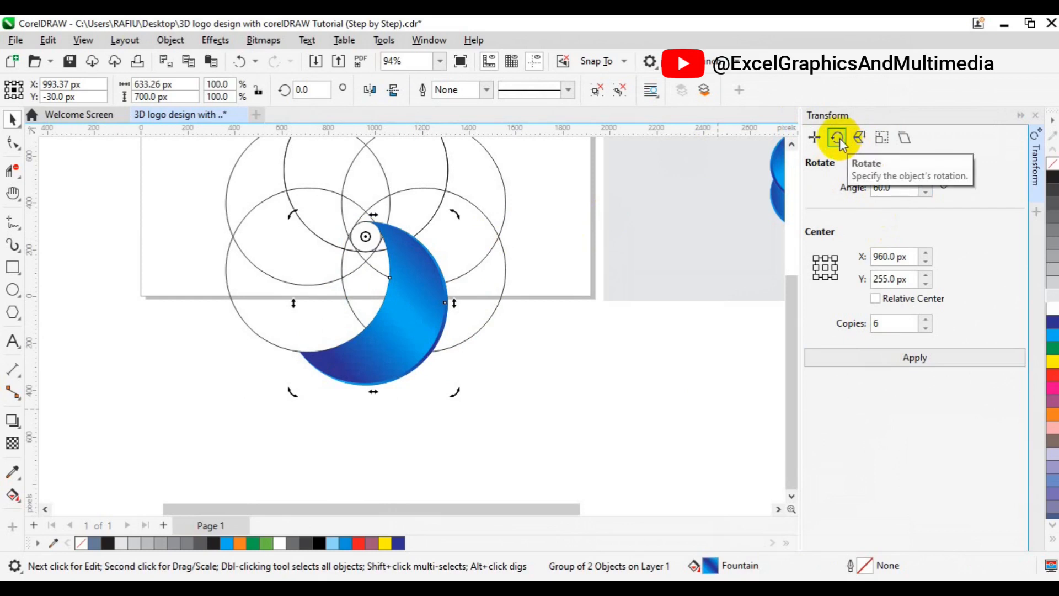
{"action": "left_click", "coordinate": [869, 188]}
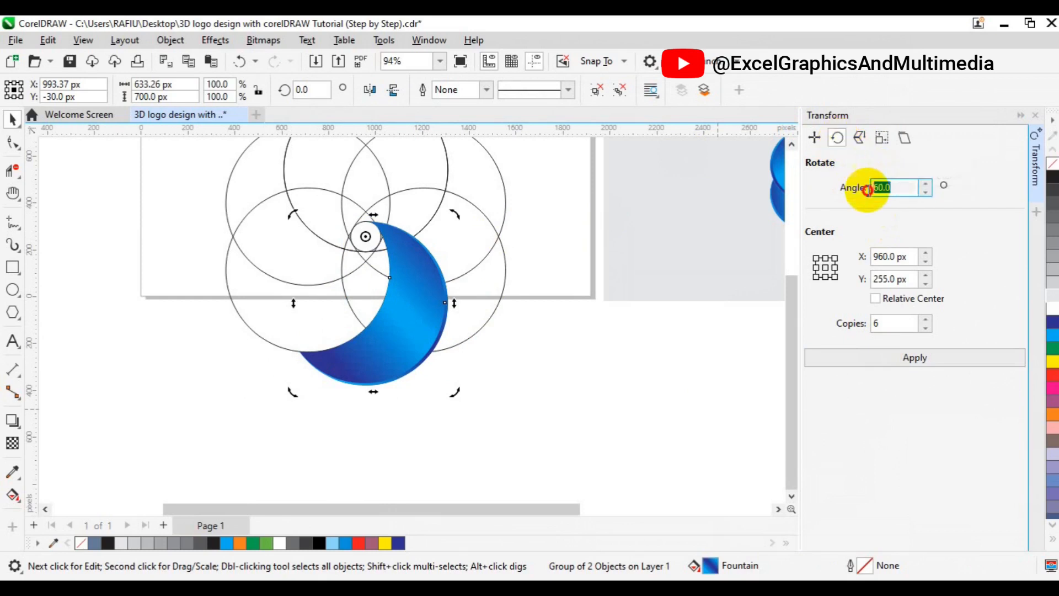
{"action": "left_click", "coordinate": [876, 324]}
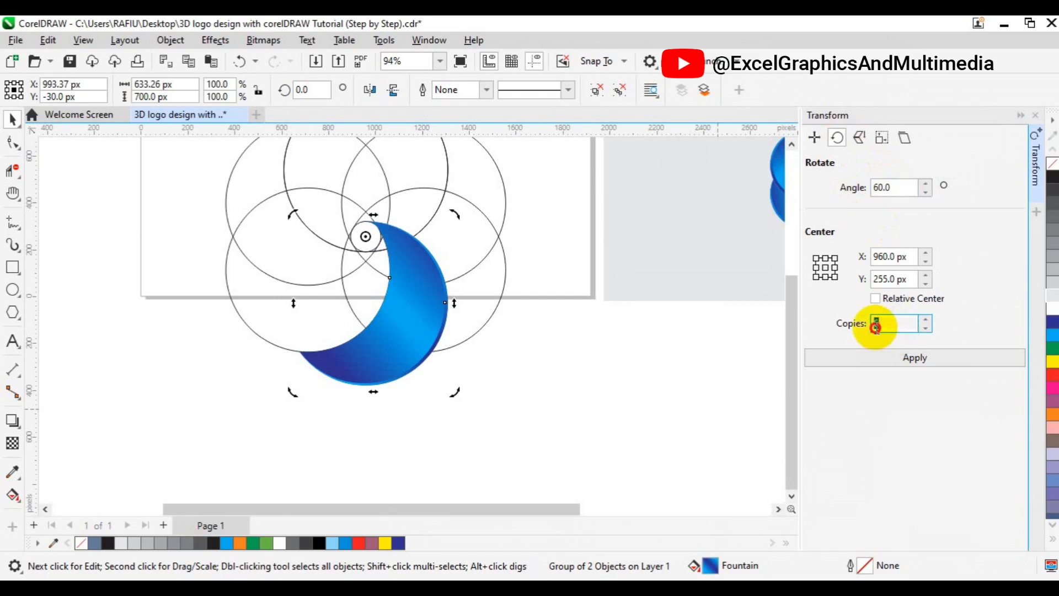
{"action": "left_click", "coordinate": [893, 364]}
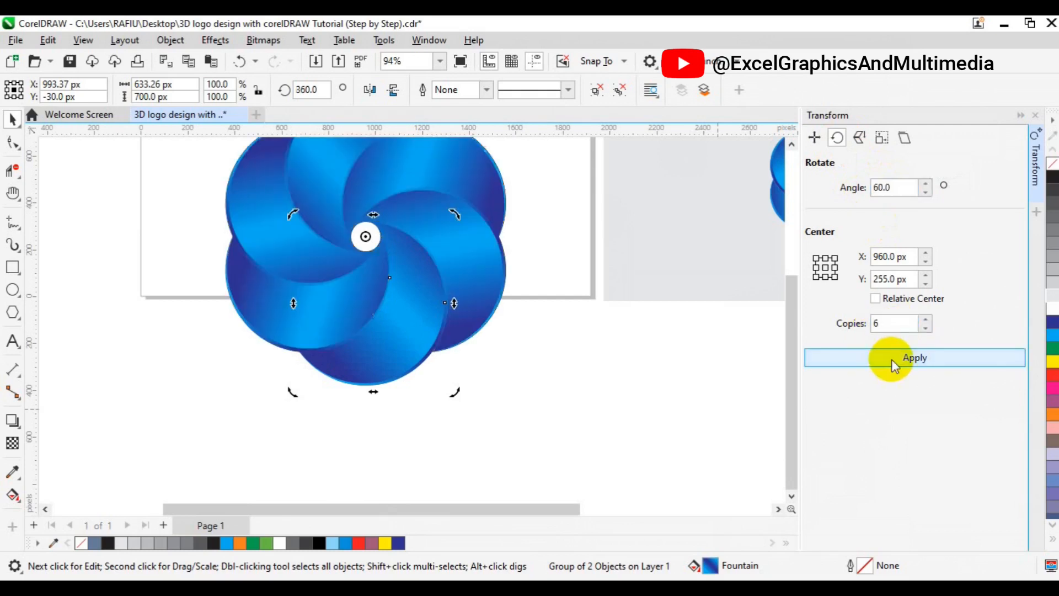
{"action": "left_click", "coordinate": [558, 348]}
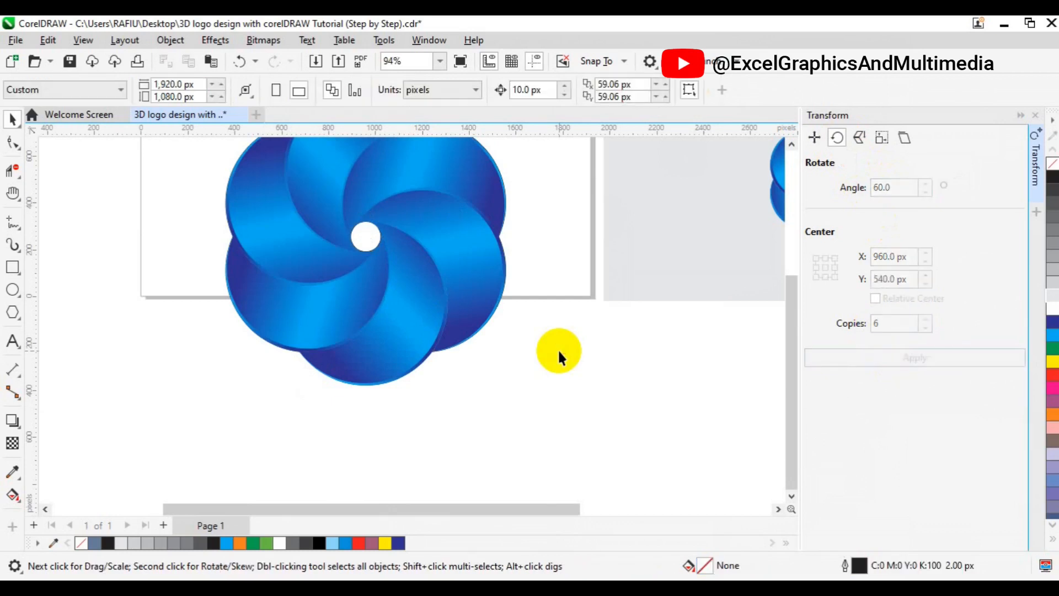
- Select six petals forming a complete flower and move them to the empty area left of the page
{"action": "scroll", "coordinate": [558, 349], "scroll_direction": "down", "scroll_amount": 1}
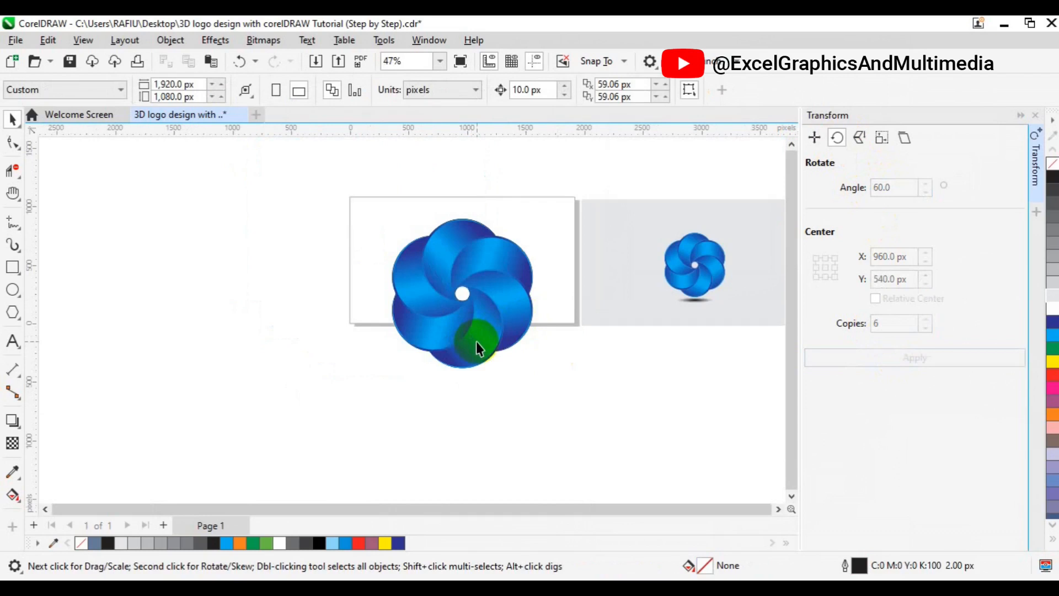
{"action": "left_click", "coordinate": [476, 342]}
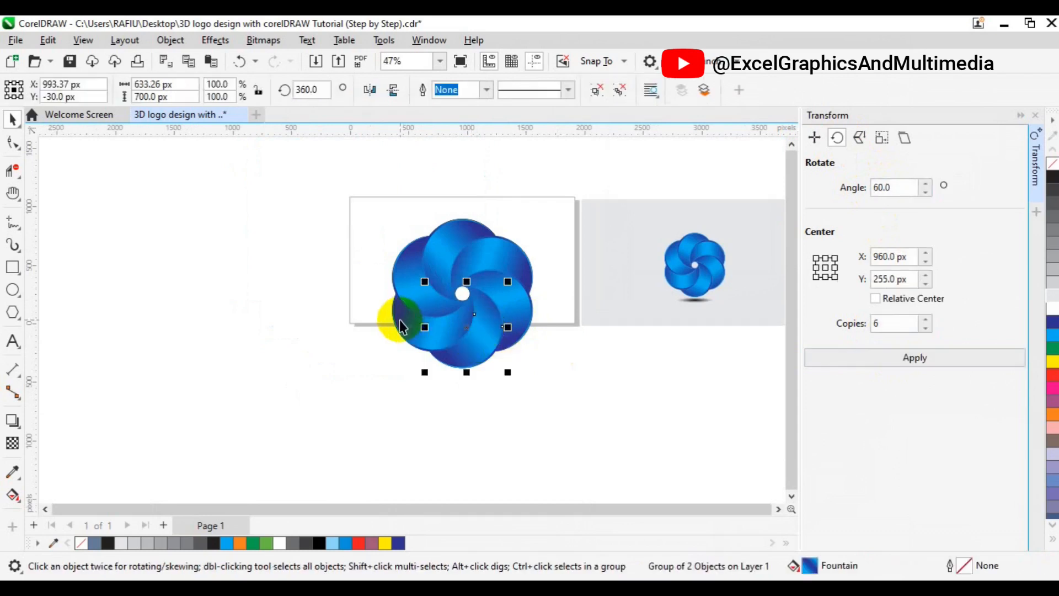
{"action": "left_click", "coordinate": [406, 276], "text": "shift"}
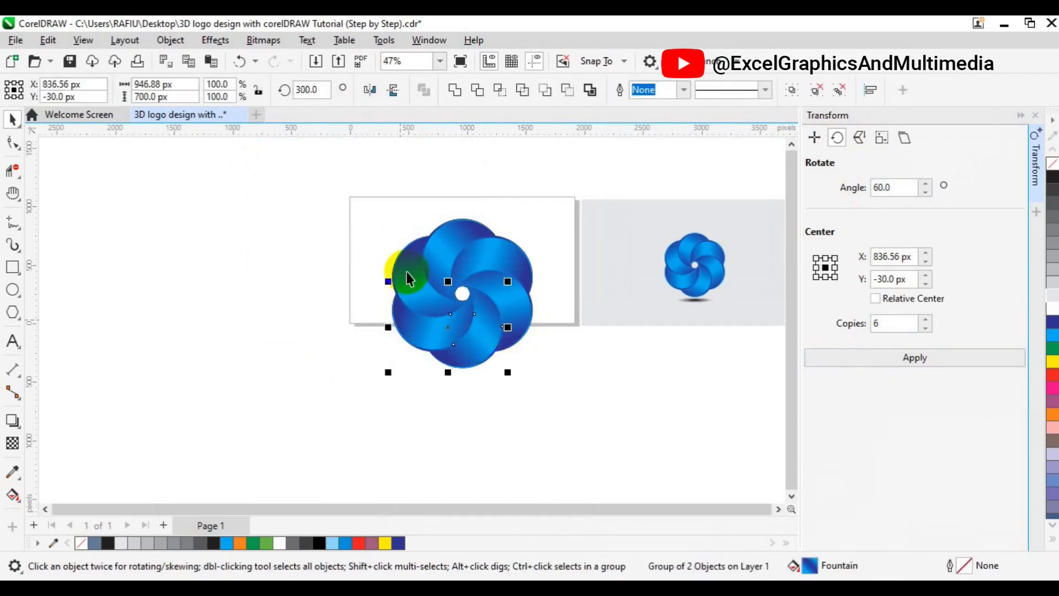
{"action": "left_click", "coordinate": [462, 240], "text": "shift"}
{"action": "left_click", "coordinate": [497, 253], "text": "shift"}
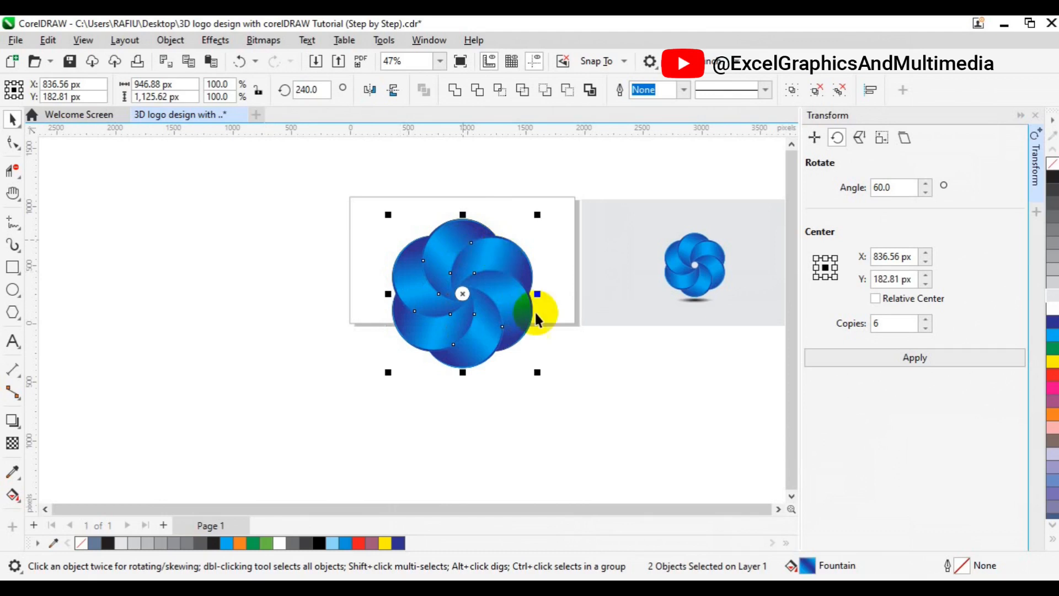
{"action": "left_click_drag", "start_coordinate": [524, 317], "coordinate": [221, 356]}
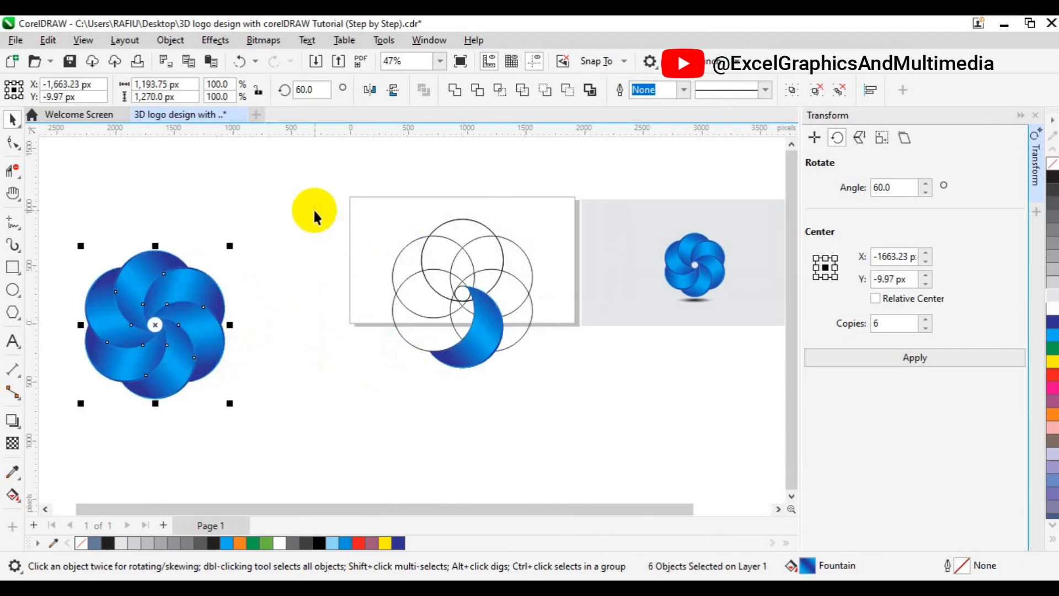
- Delete the construction circles and the leftover petal from the page
{"action": "left_click_drag", "start_coordinate": [292, 173], "coordinate": [566, 401]}
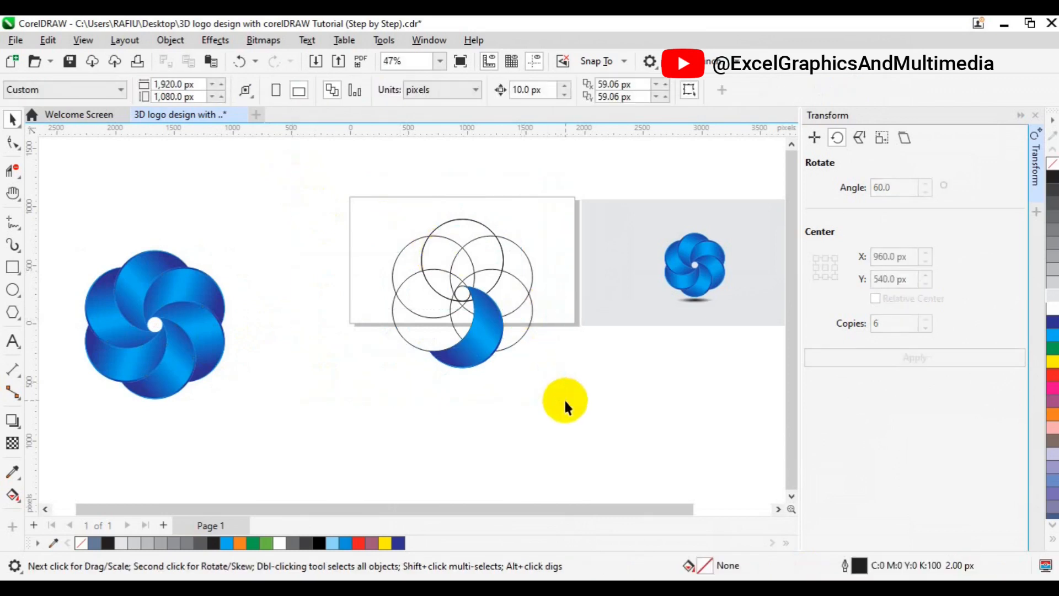
{"action": "left_click_drag", "start_coordinate": [319, 176], "coordinate": [601, 422]}
{"action": "key", "text": "Delete"}
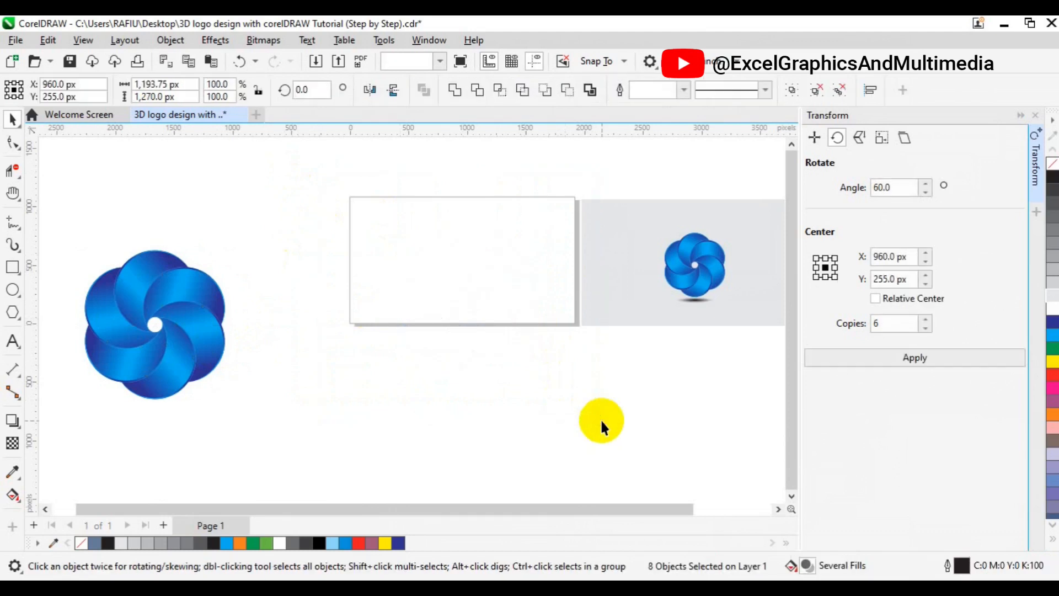
- Group the six petals and center the flower on the page at about 52.6% of its size
{"action": "left_click_drag", "start_coordinate": [67, 224], "coordinate": [270, 420]}
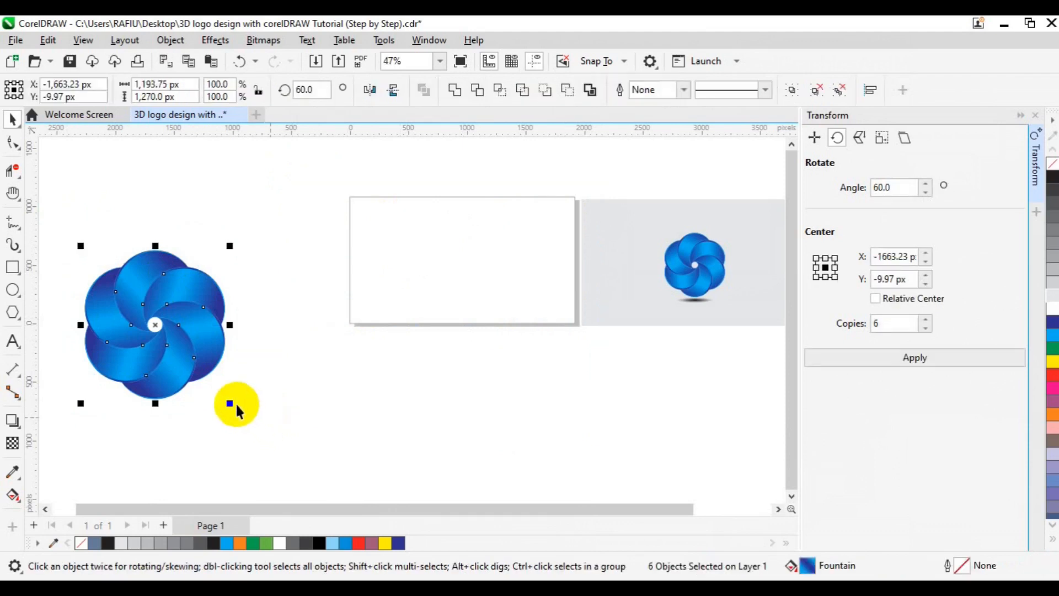
{"action": "key", "text": "ctrl+g"}
{"action": "left_click_drag", "start_coordinate": [230, 403], "coordinate": [196, 373]}
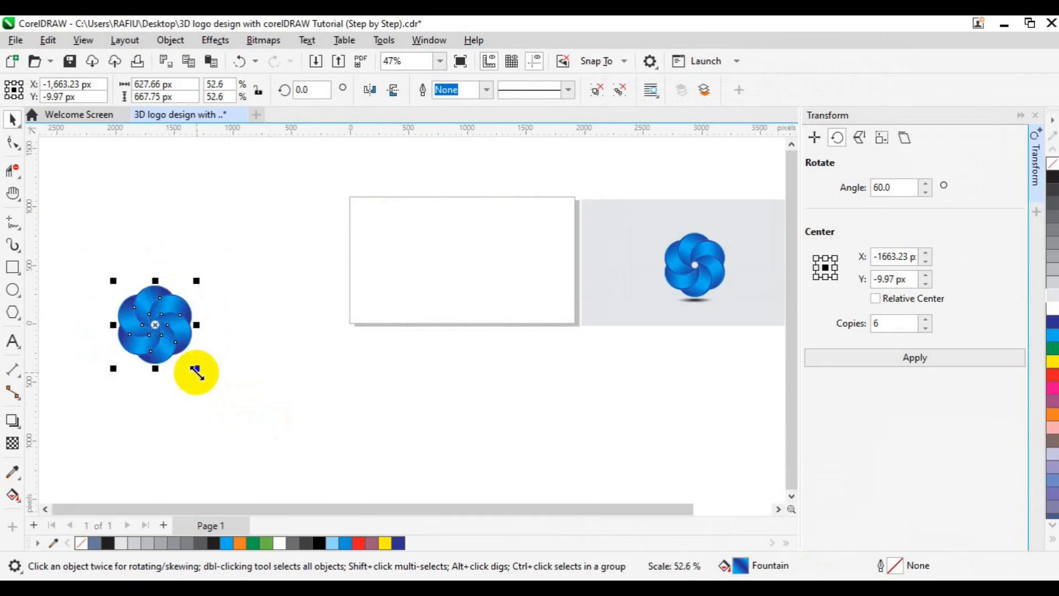
{"action": "key", "text": "p"}
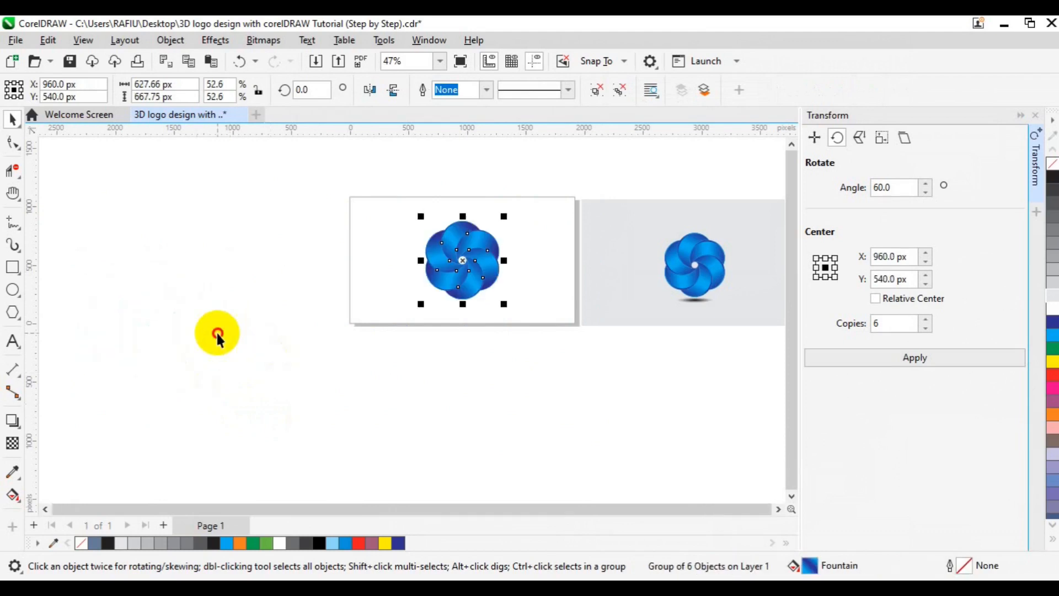
{"action": "left_click", "coordinate": [217, 334]}
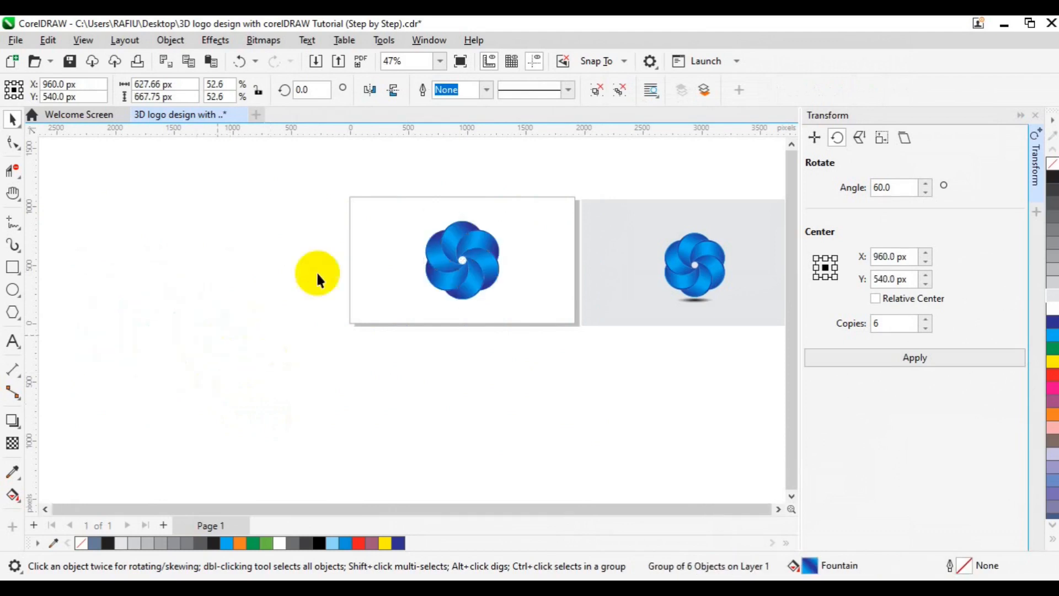
- Draw a flat ellipse about 437 by 53 px just below the flower and fill it with black
{"action": "left_click", "coordinate": [12, 290]}
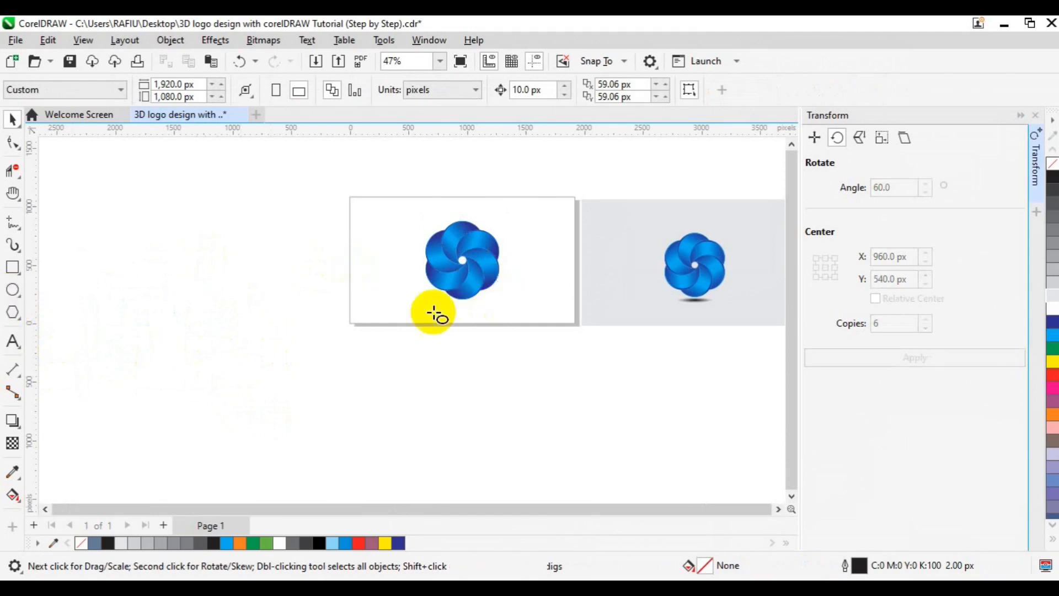
{"action": "left_click_drag", "start_coordinate": [441, 303], "coordinate": [492, 309]}
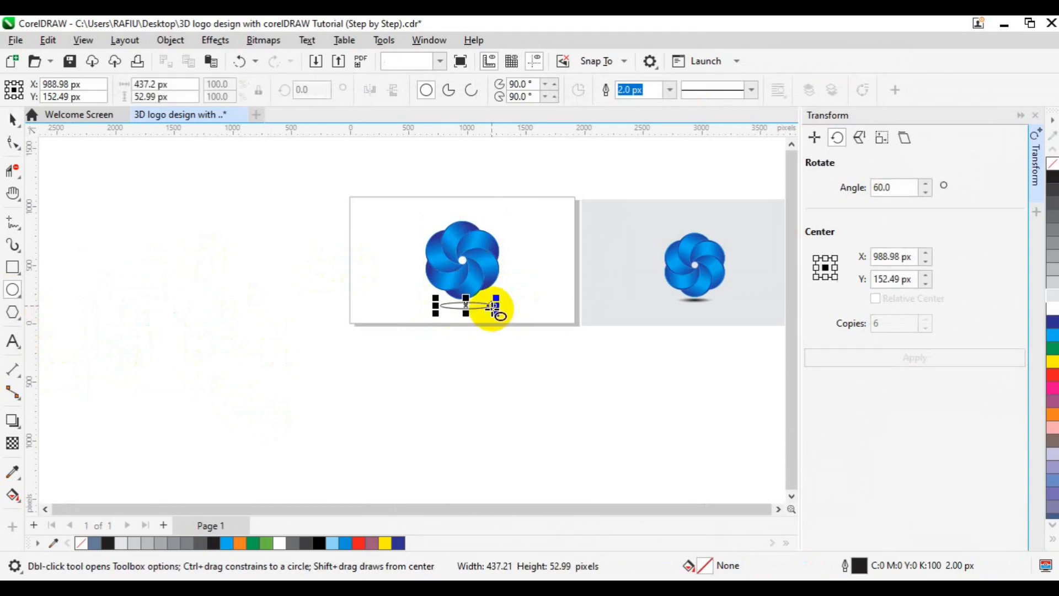
{"action": "left_click", "coordinate": [320, 543]}
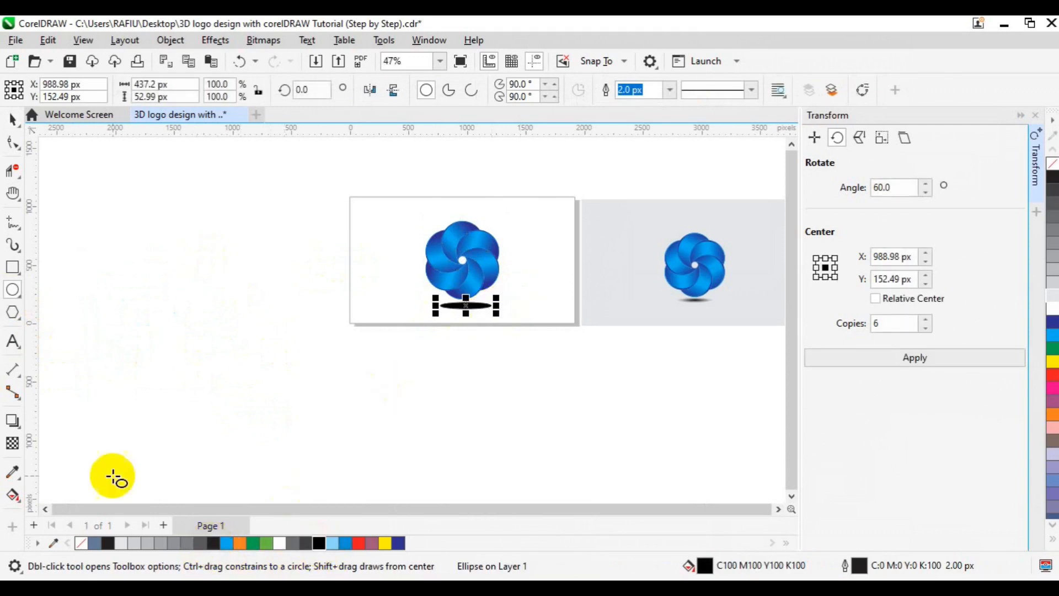
- Apply an elliptical fountain transparency to the black ellipse for a soft shadow
{"action": "left_click", "coordinate": [10, 445]}
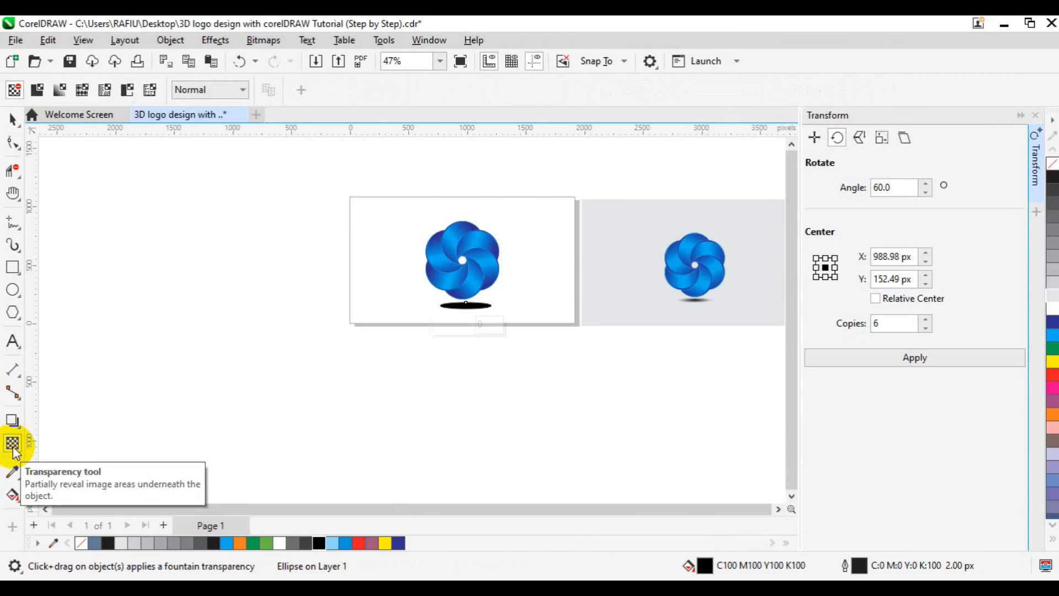
{"action": "left_click", "coordinate": [61, 90]}
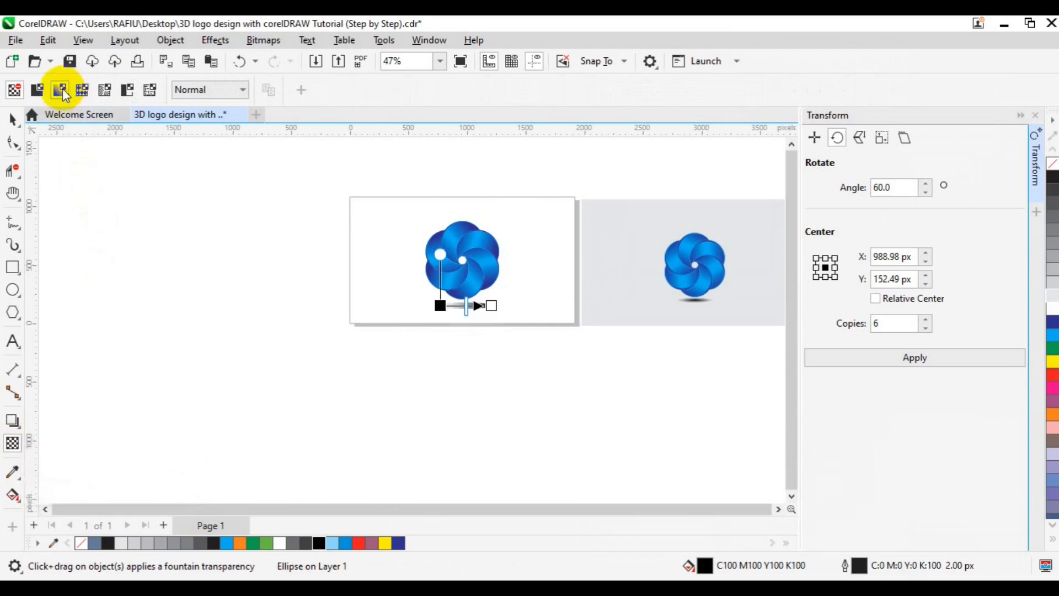
{"action": "left_click", "coordinate": [336, 90]}
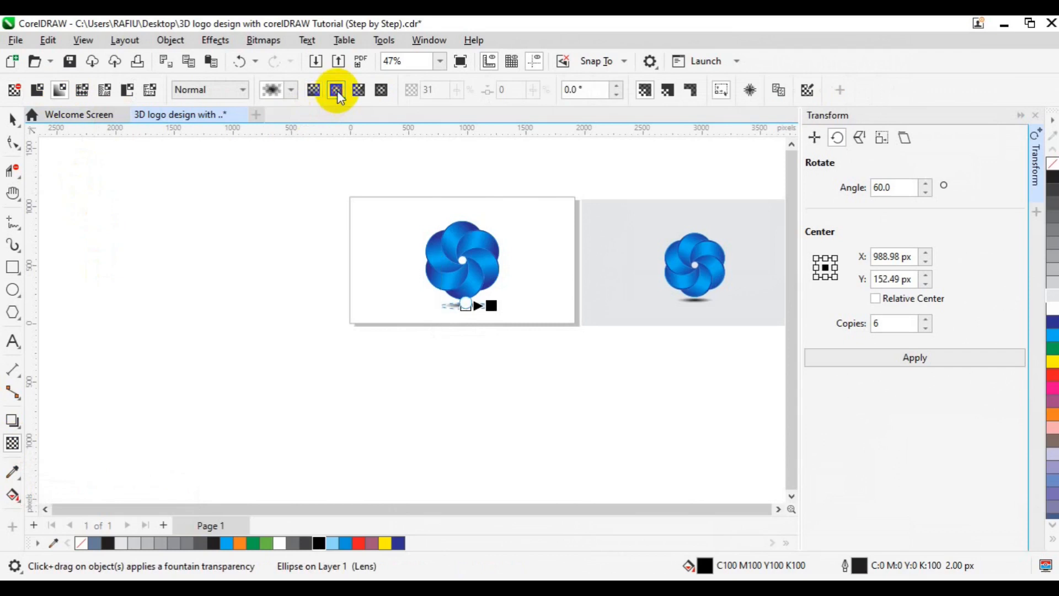
- Align the shadow ellipse so it is centered horizontally beneath the flower
{"action": "left_click", "coordinate": [12, 118]}
{"action": "left_click", "coordinate": [227, 319]}
{"action": "left_click_drag", "start_coordinate": [266, 184], "coordinate": [551, 357]}
{"action": "left_click", "coordinate": [497, 378]}
{"action": "left_click", "coordinate": [390, 186]}
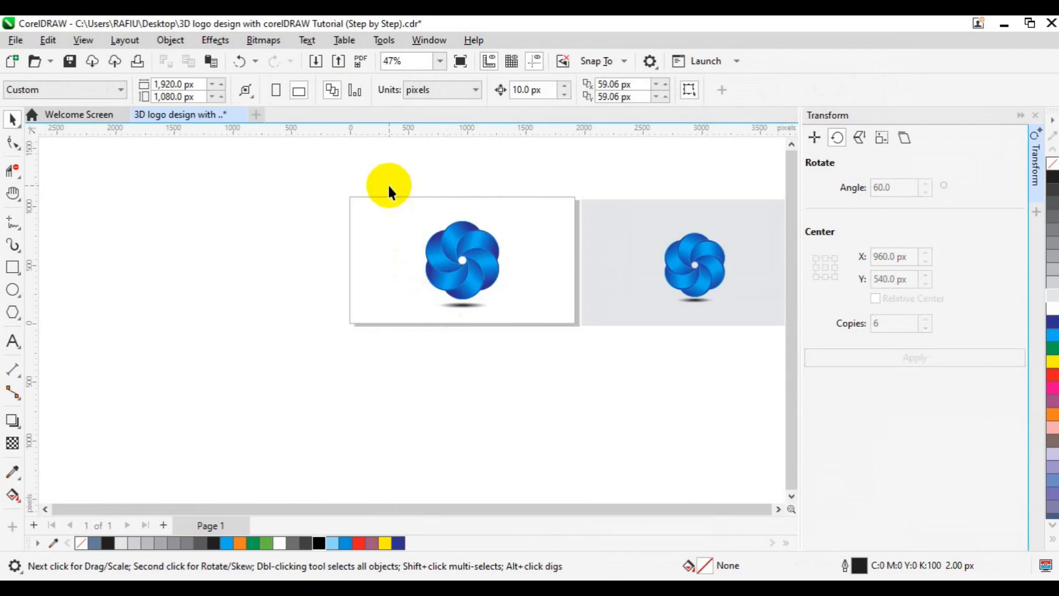
- Create a page-sized background rectangle behind the logo and fill it with 10% Black
{"action": "double_click", "coordinate": [11, 270]}
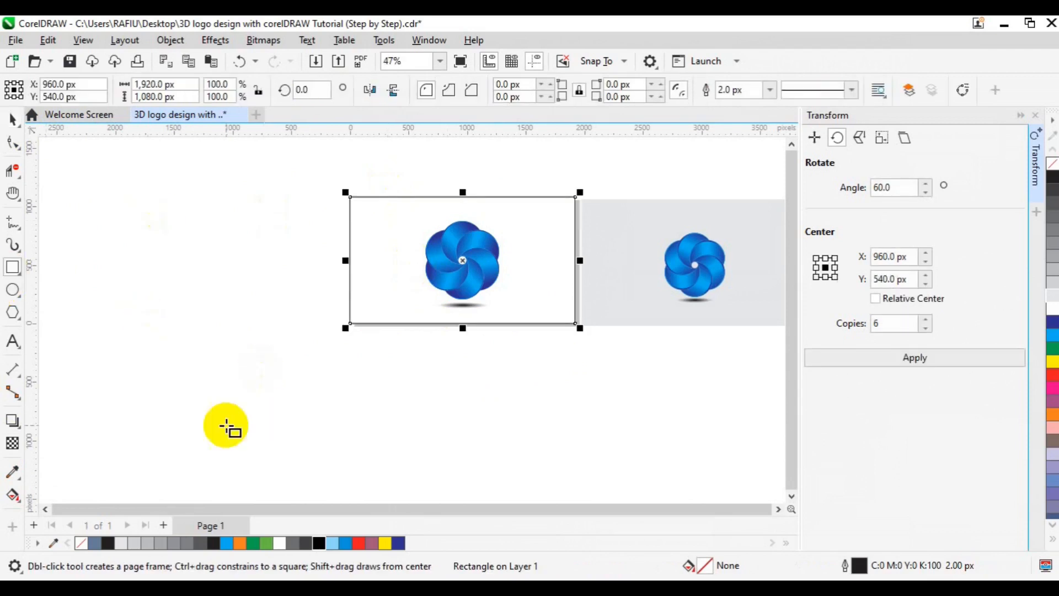
{"action": "left_click", "coordinate": [1055, 300]}
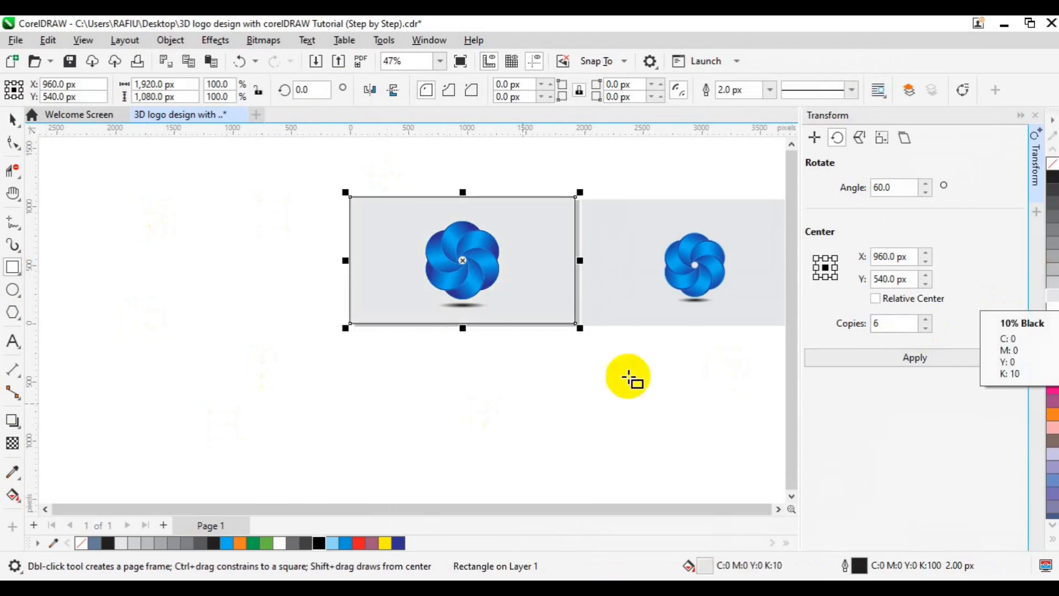
- Remove the outline from the light gray background rectangle and deselect it
{"action": "right_click", "coordinate": [81, 544]}
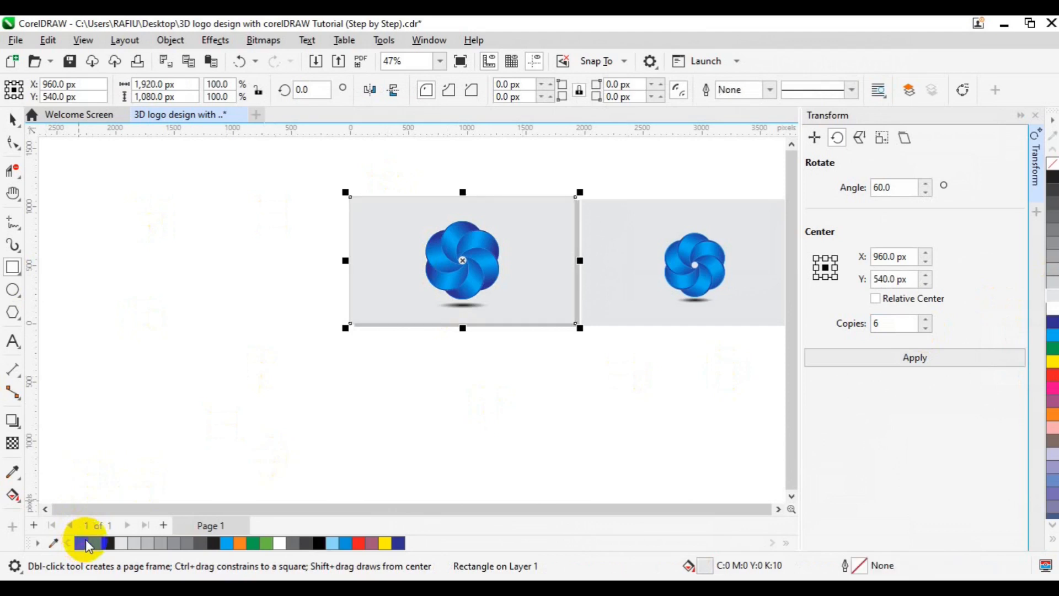
{"action": "left_click", "coordinate": [12, 118]}
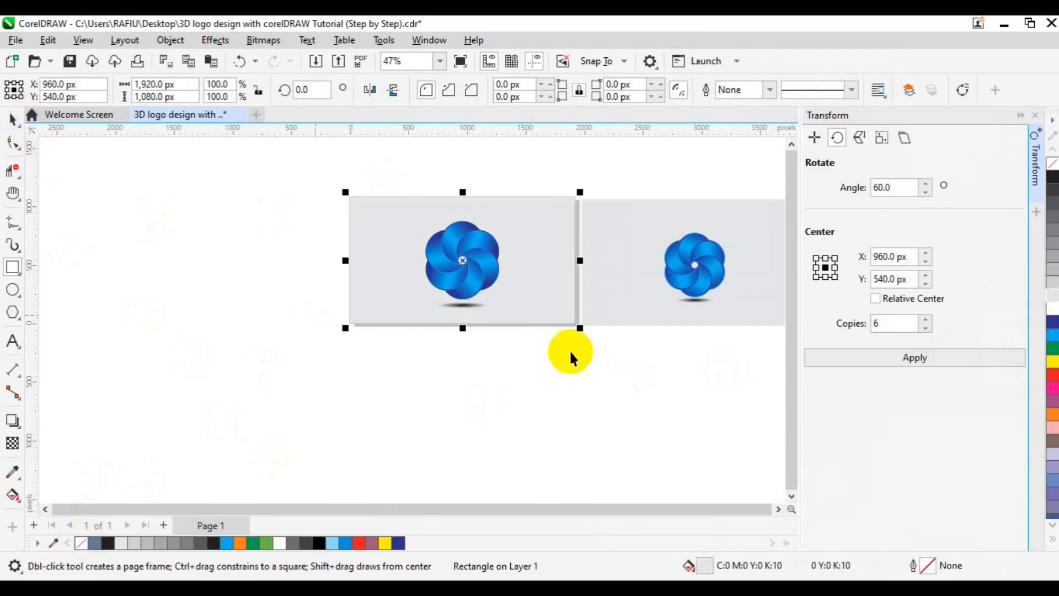
{"action": "left_click", "coordinate": [593, 382]}
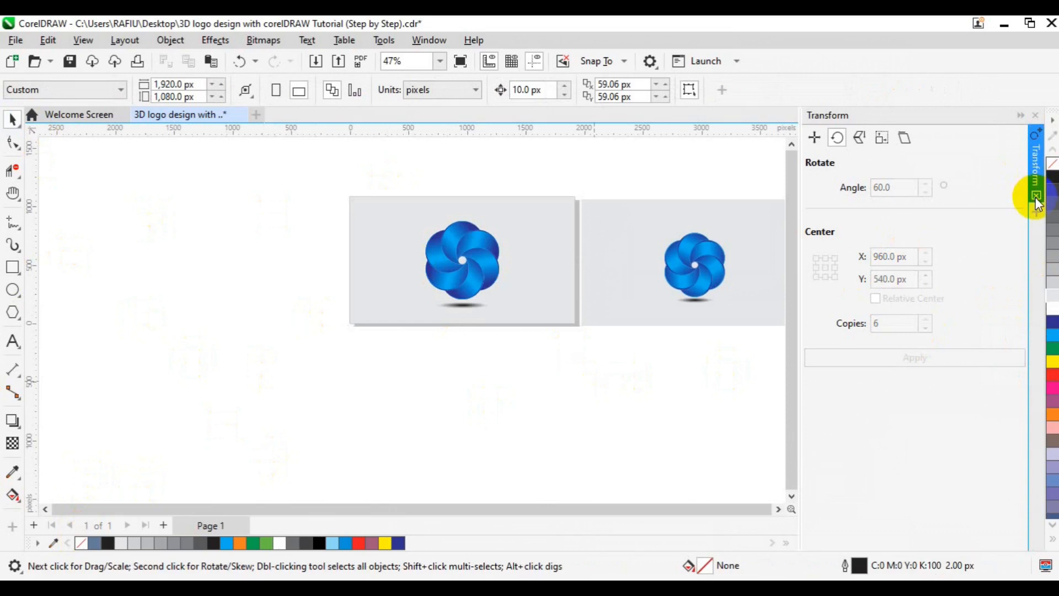
- Close the Transform docker and delete the smaller reference logo with its gray background beside the page
{"action": "left_click", "coordinate": [1036, 195]}
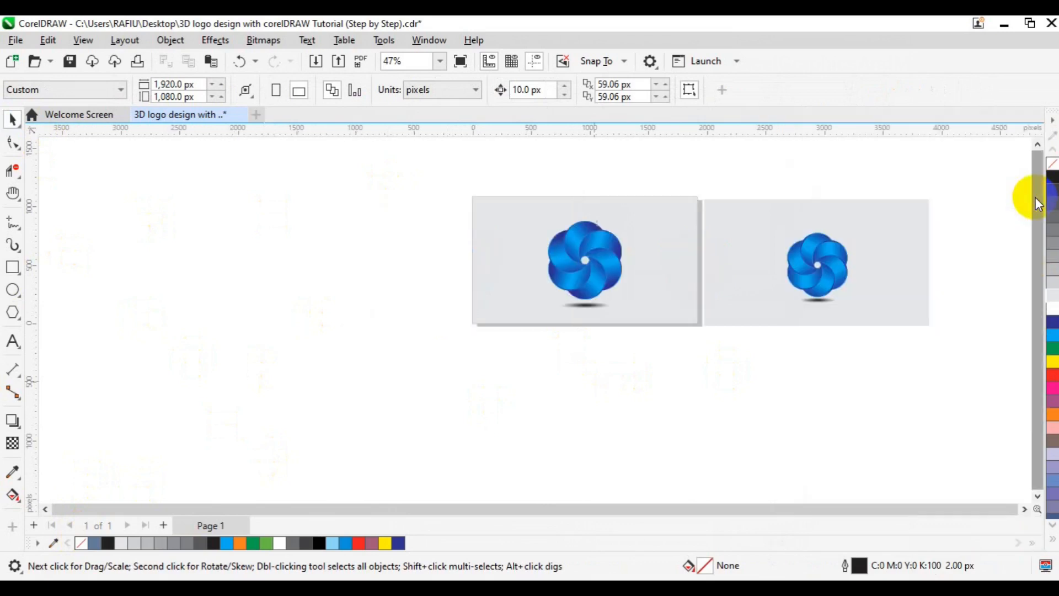
{"action": "left_click_drag", "start_coordinate": [687, 176], "coordinate": [969, 359]}
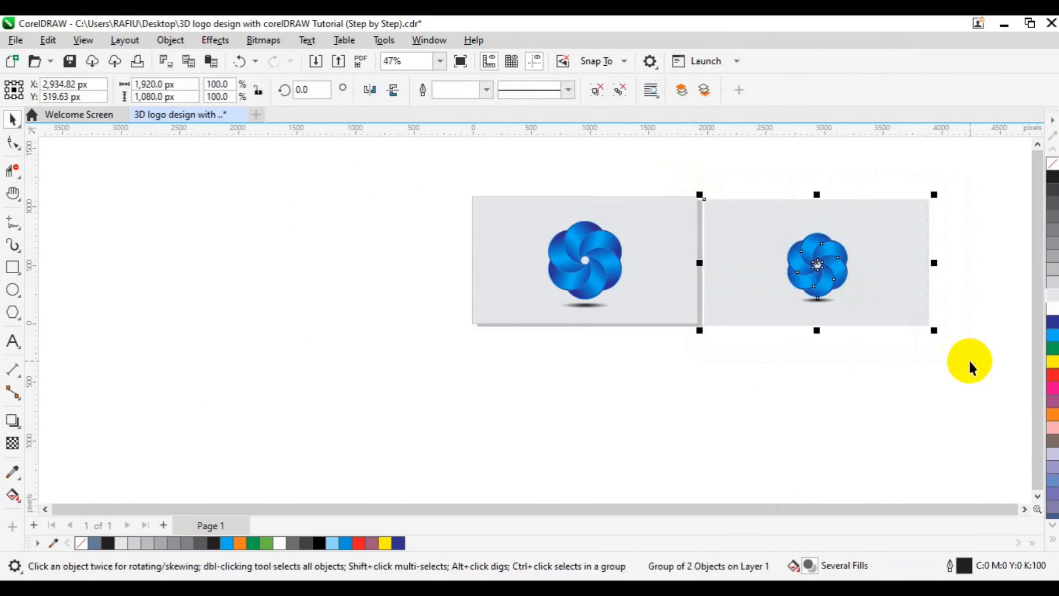
{"action": "key", "text": "Delete"}
- Select the background rectangle and examine the finished logo and its shadow up close with the whole page in view
{"action": "left_click", "coordinate": [586, 324]}
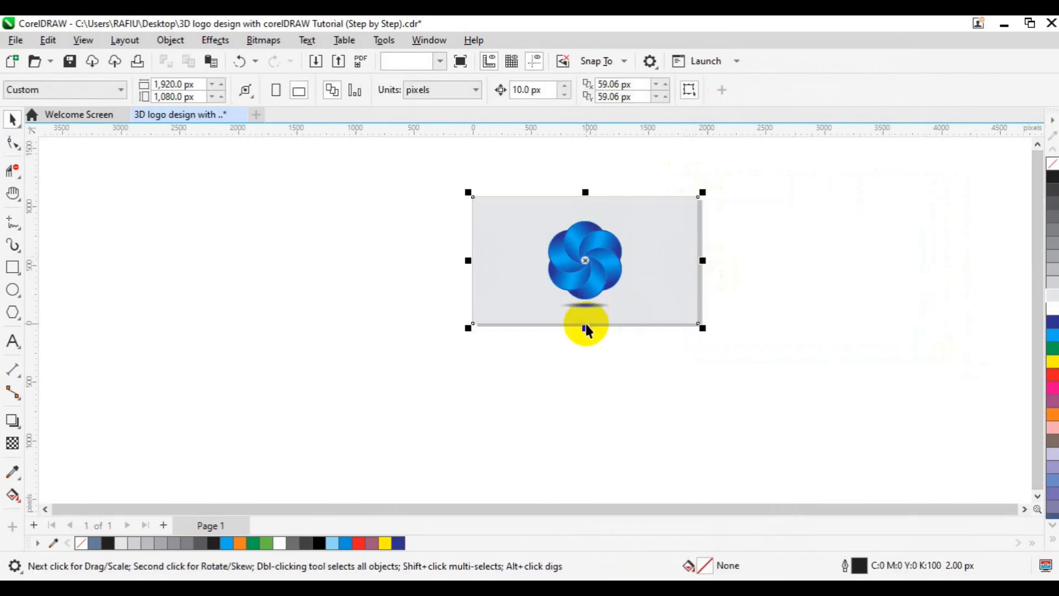
{"action": "scroll", "coordinate": [586, 324], "scroll_direction": "up", "scroll_amount": 2}
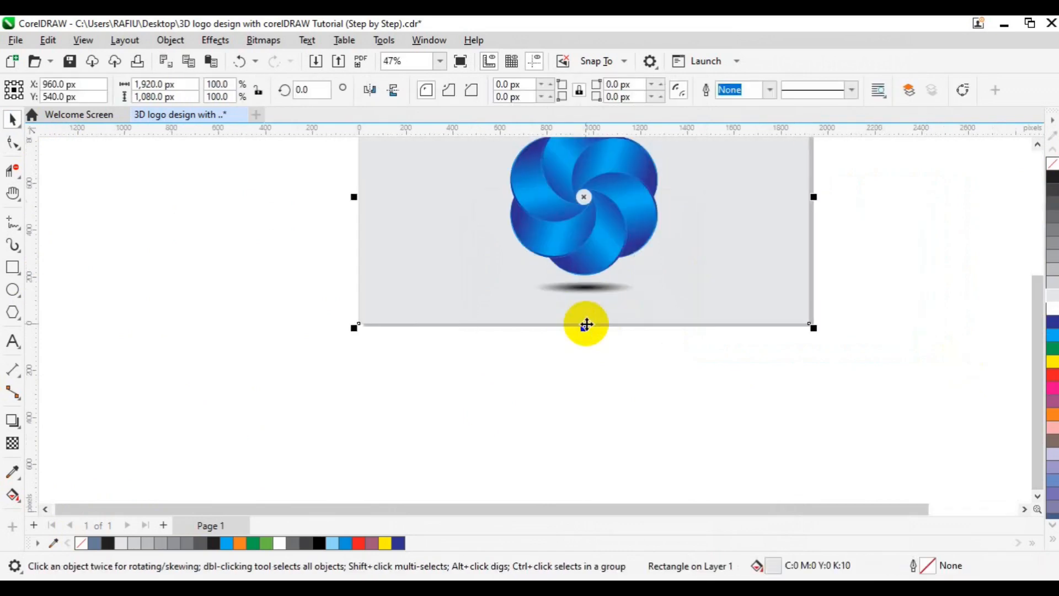
{"action": "key", "text": "h"}
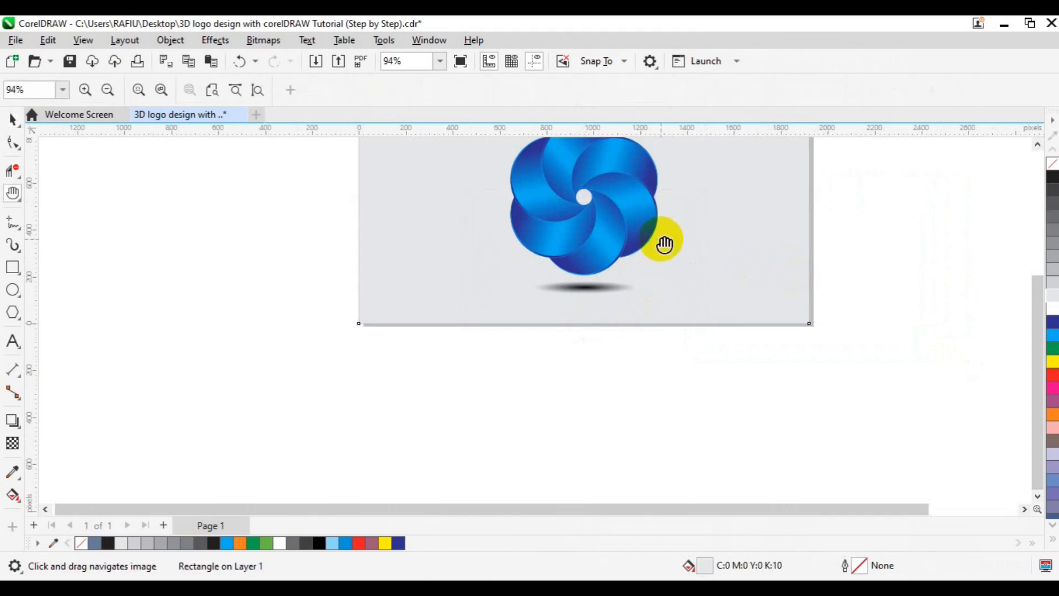
{"action": "left_click_drag", "start_coordinate": [664, 239], "coordinate": [636, 341]}
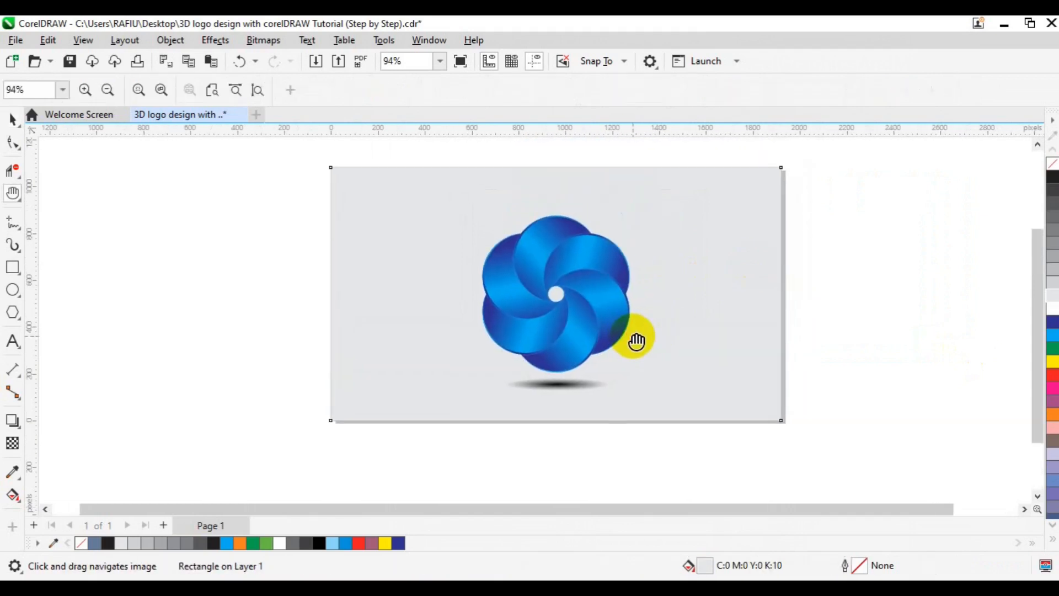
{"action": "key", "text": "space"}
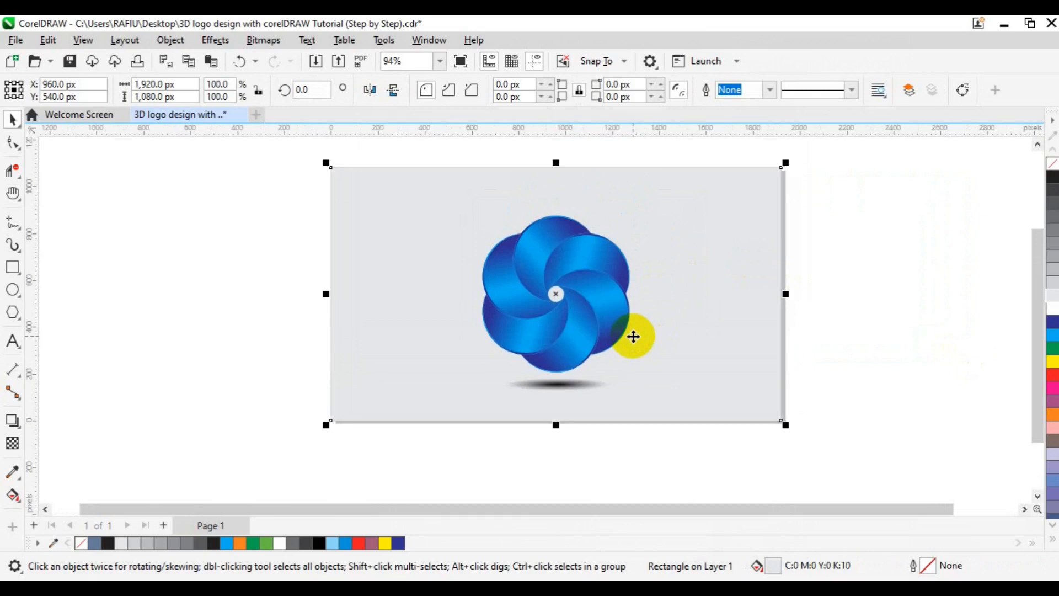